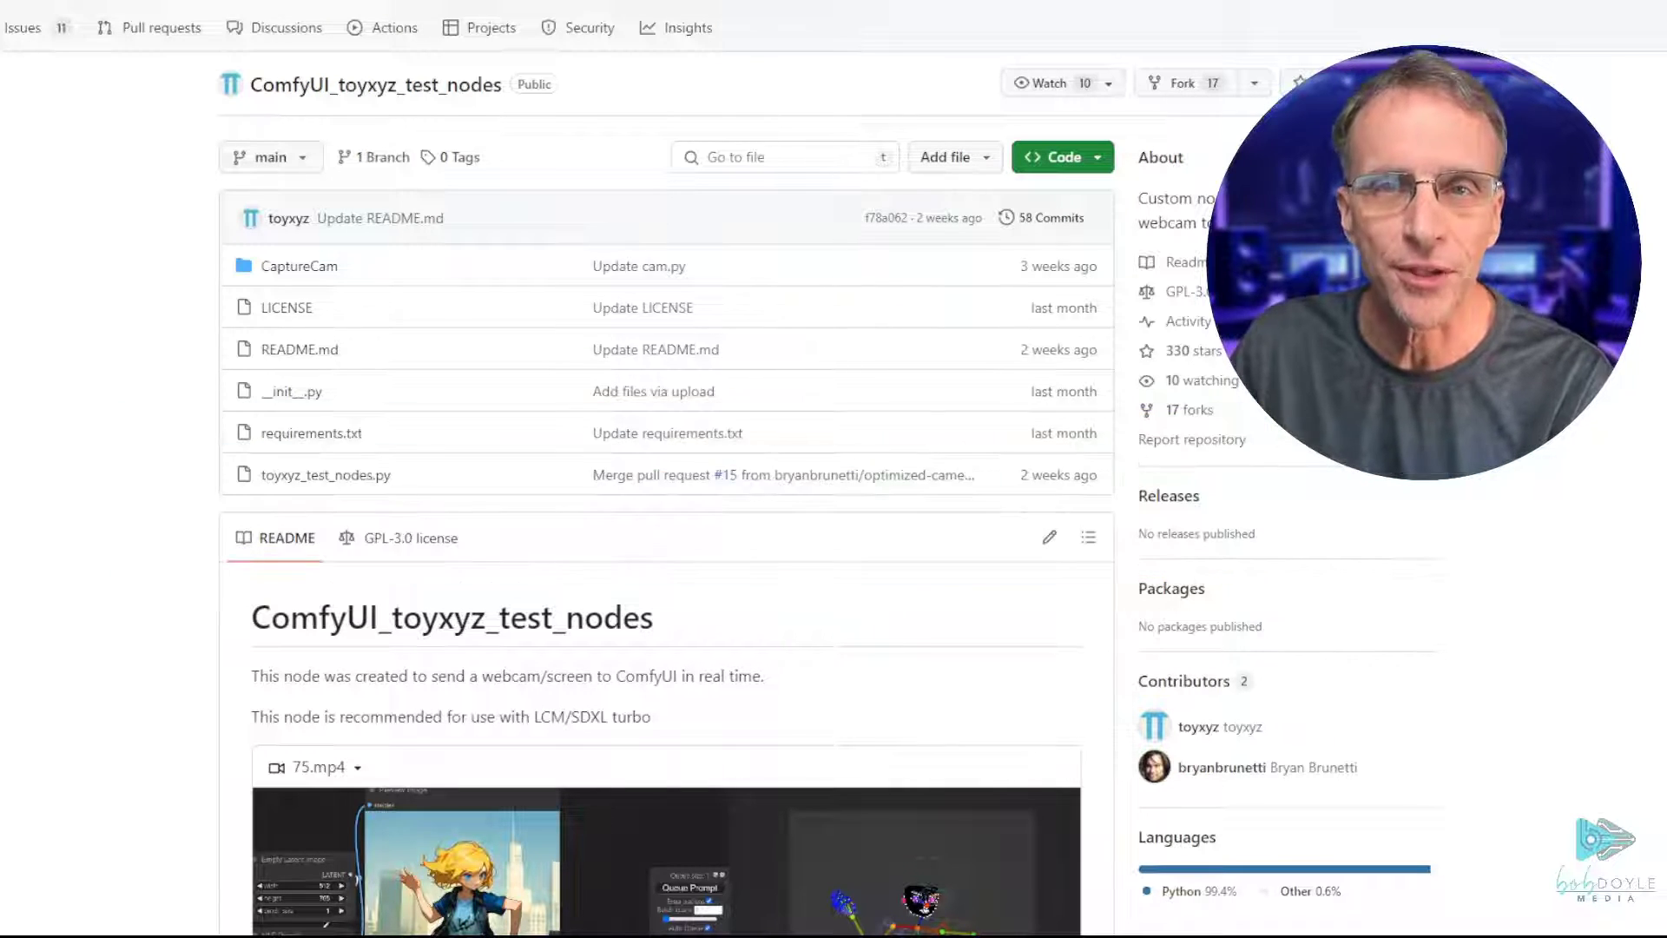
# Examine the ComfyUI_toyxyz_test_nodes README, covering installation, the example workflows, the webcam nodes and the Webcam app settings.
pyautogui.scroll(-8, 667, 521)
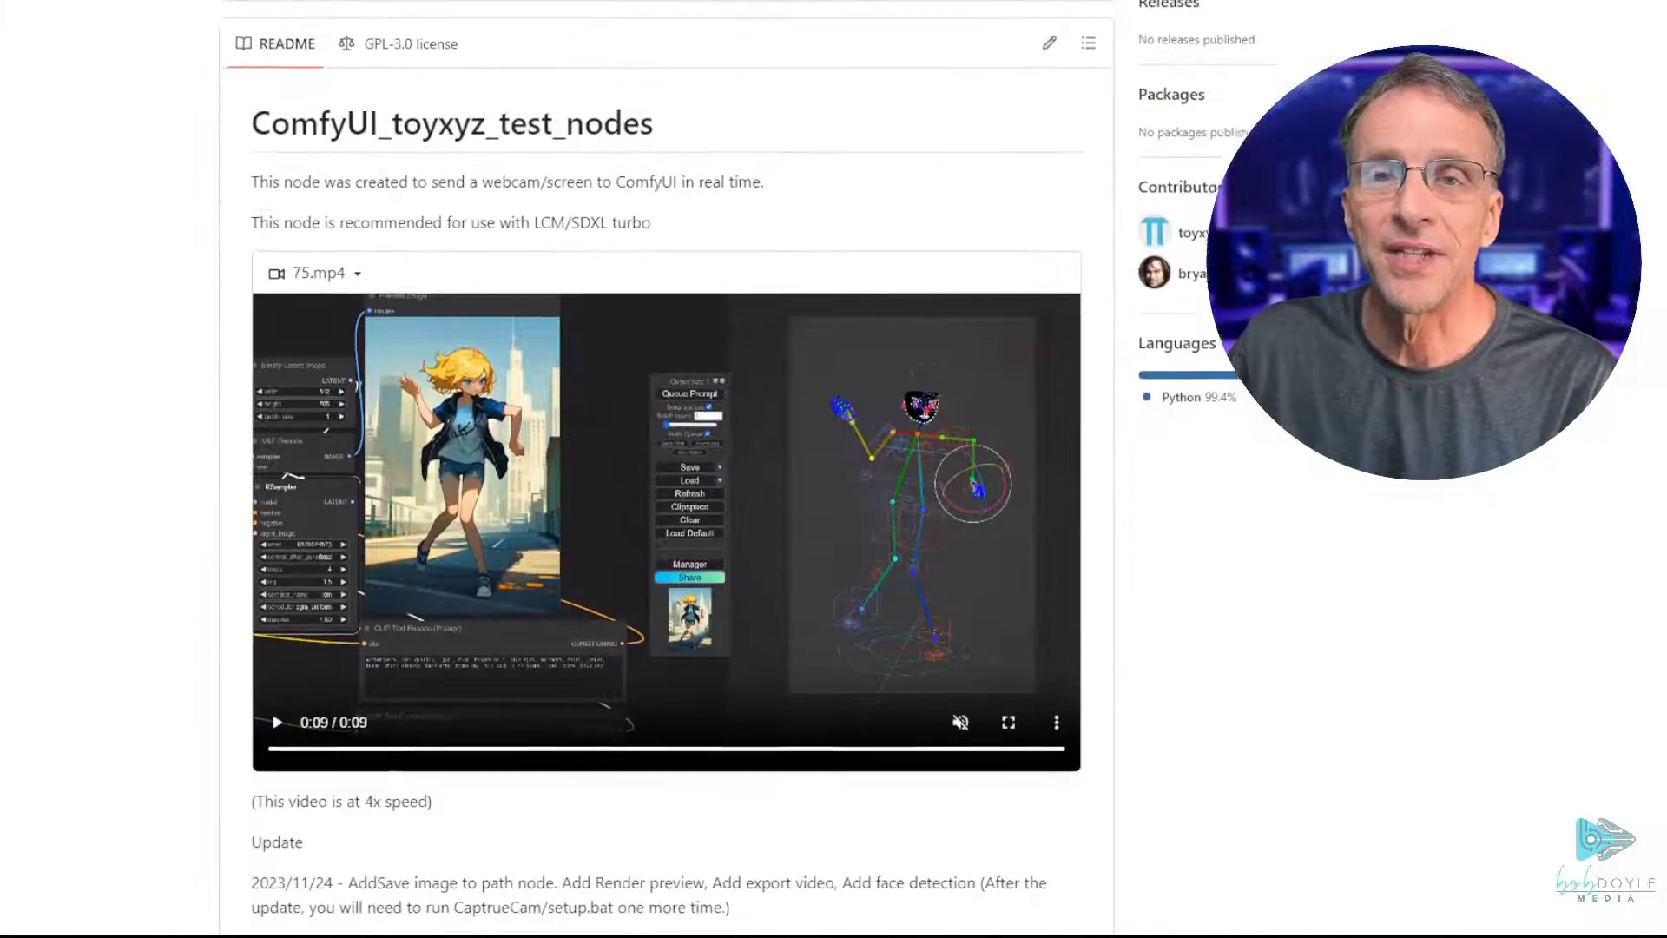
pyautogui.scroll(-11, 667, 469)
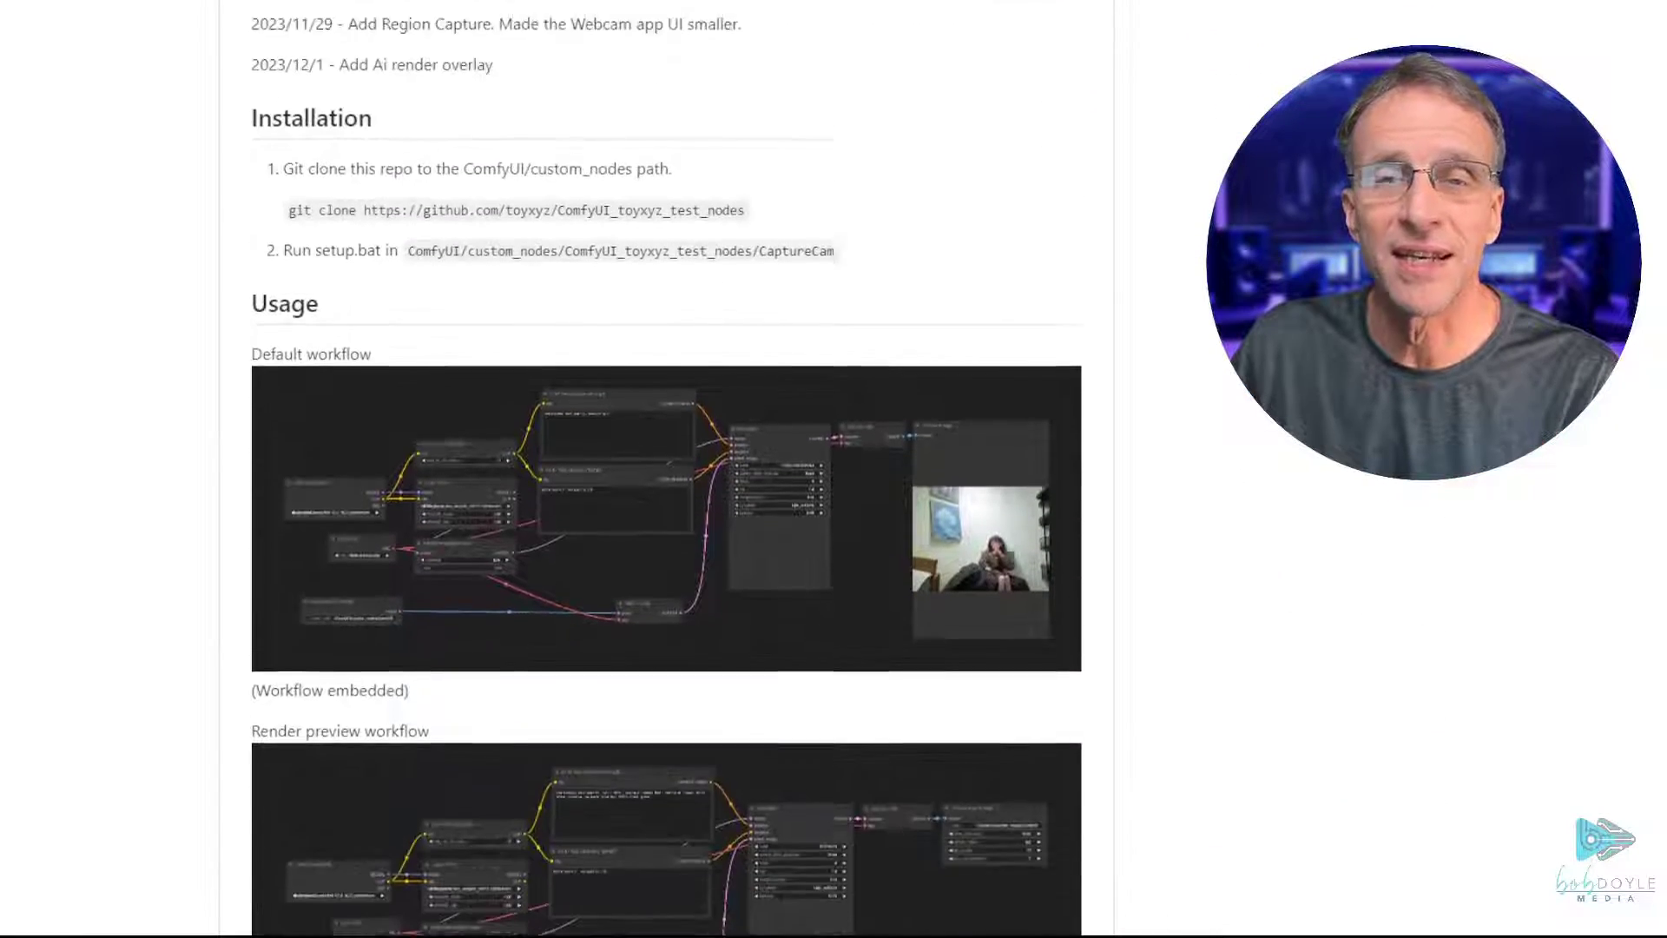
pyautogui.scroll(-9, 667, 469)
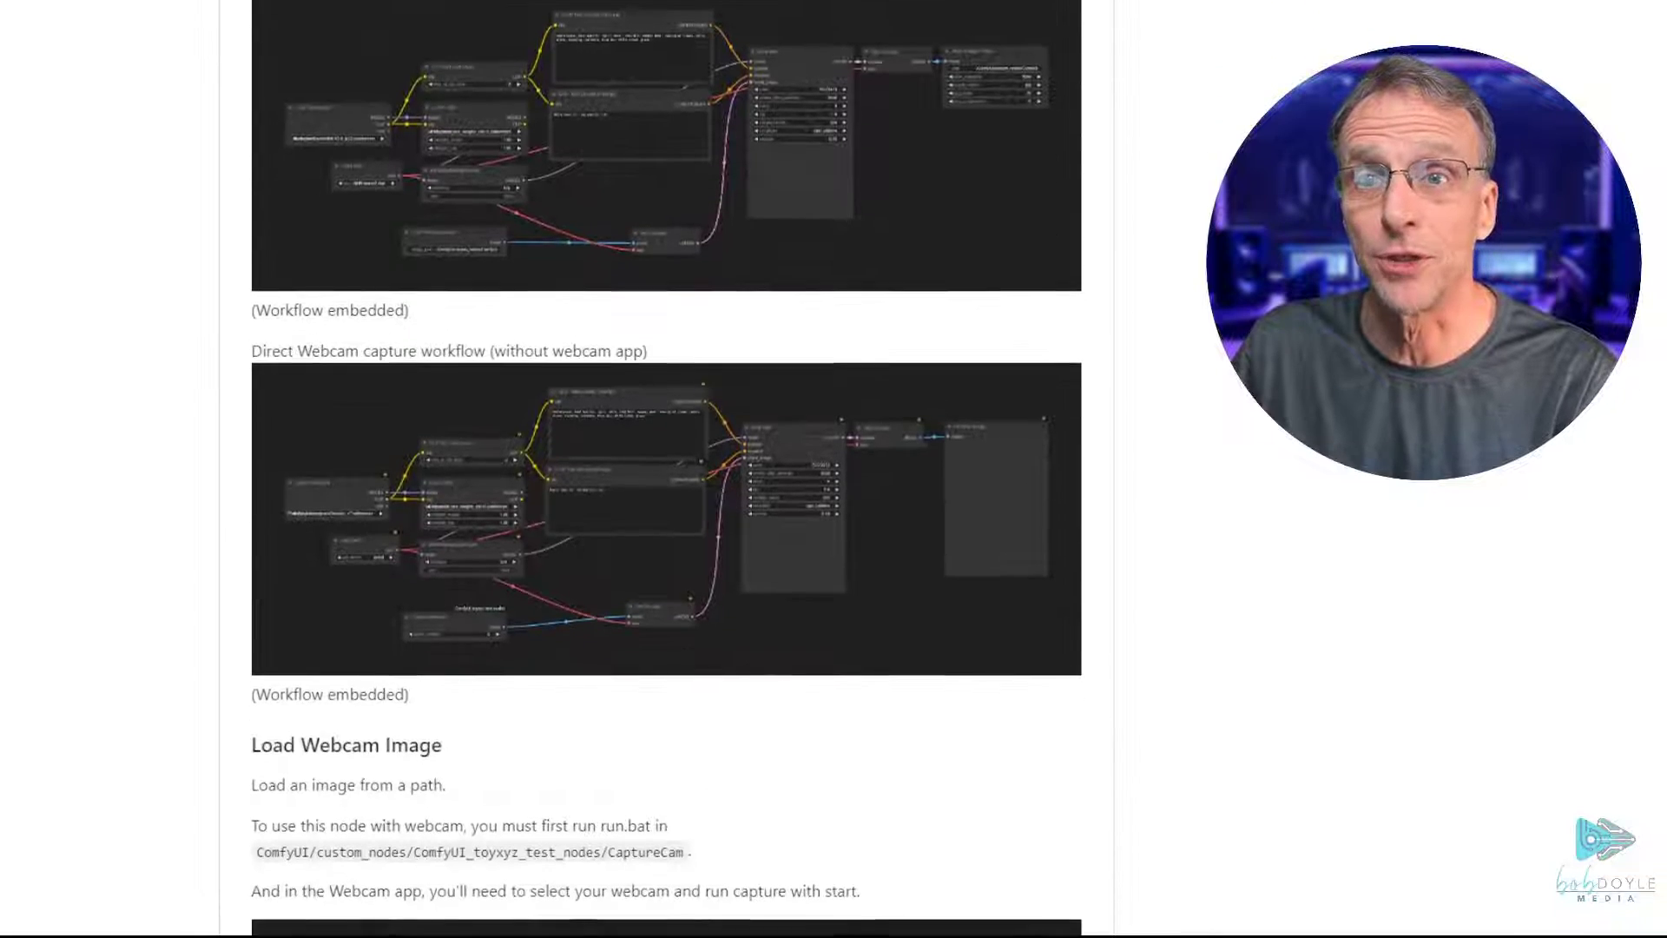
pyautogui.scroll(-2, 667, 469)
pyautogui.scroll(-6, 1537, 462)
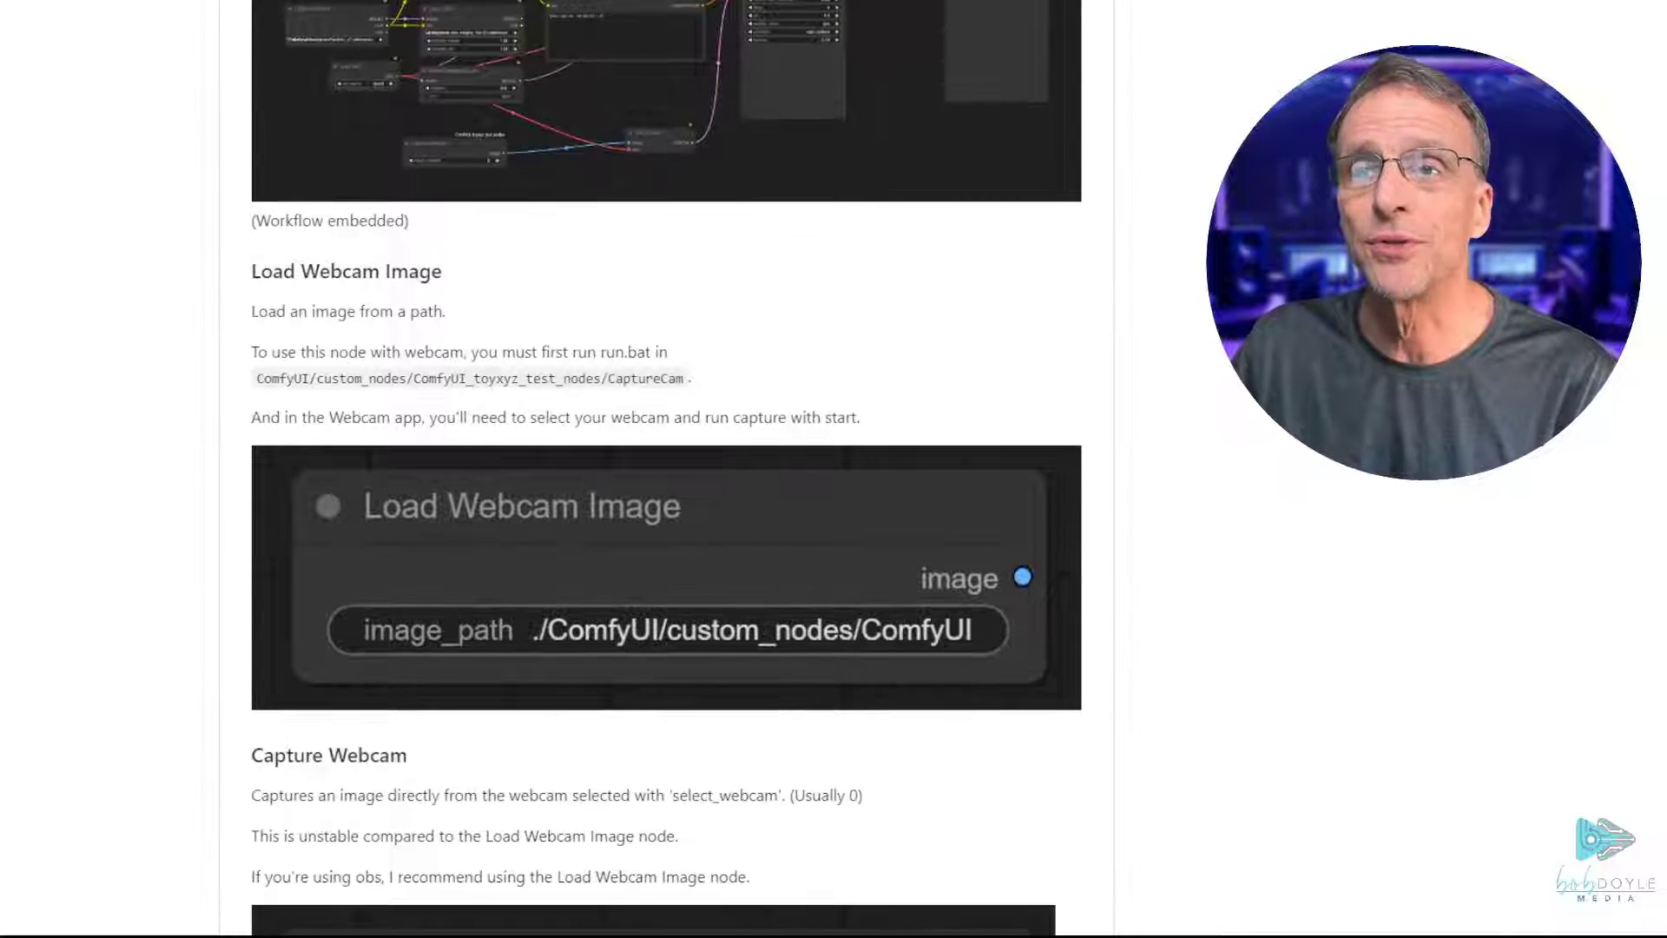
pyautogui.scroll(-8, 1533, 469)
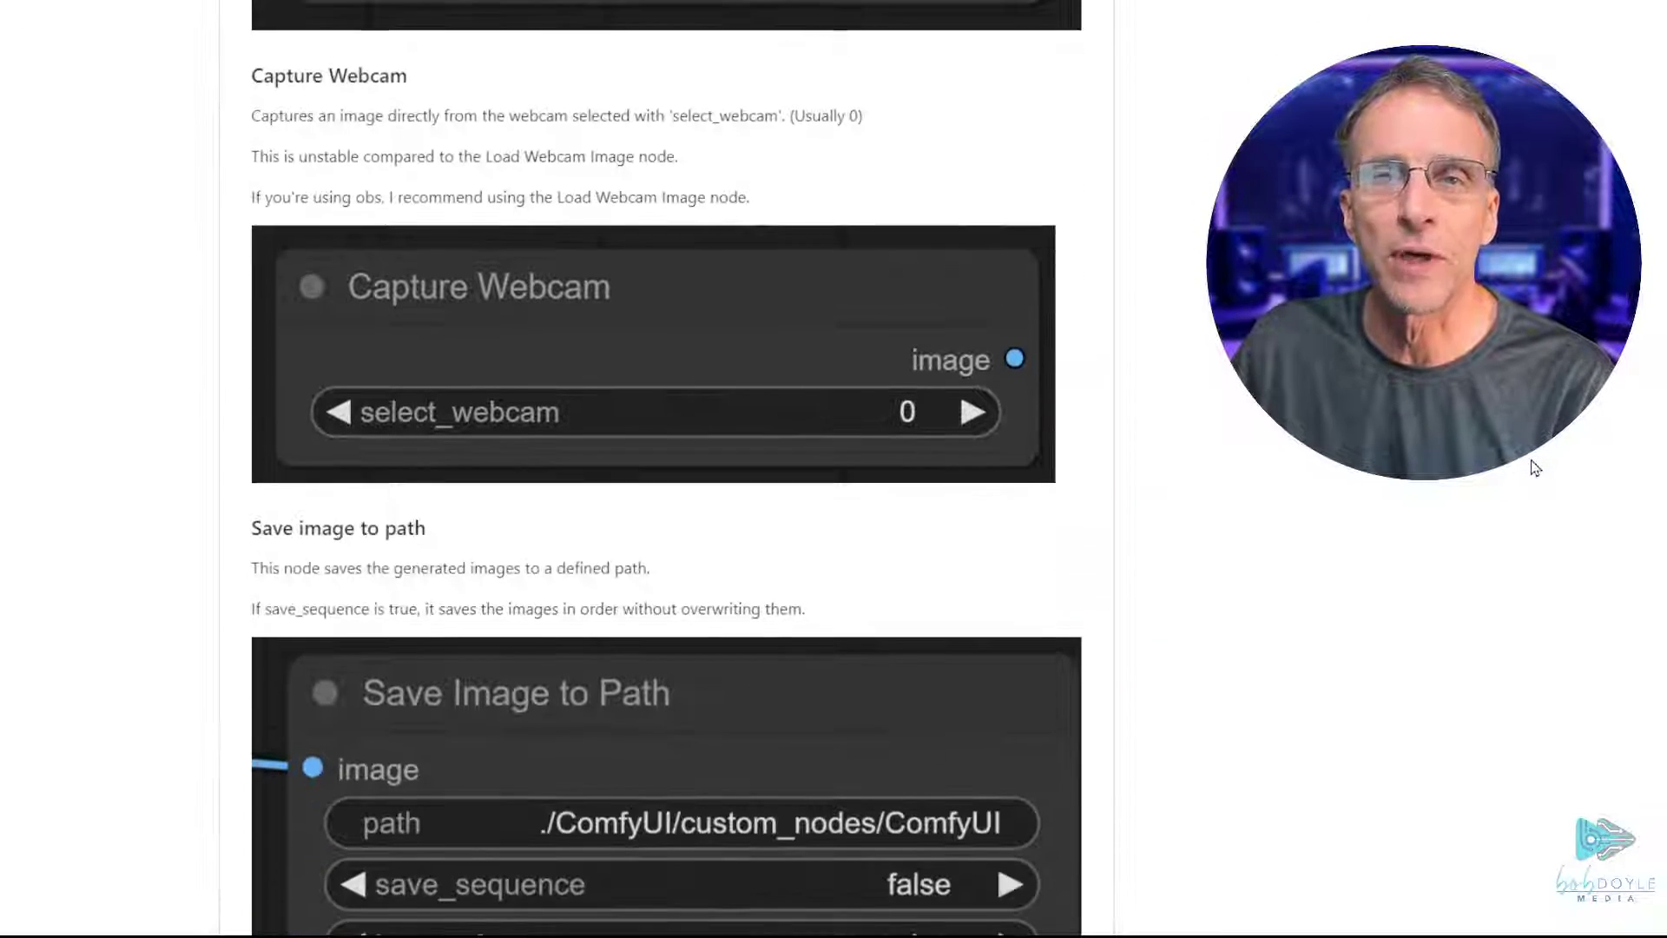
pyautogui.scroll(-5, 1528, 486)
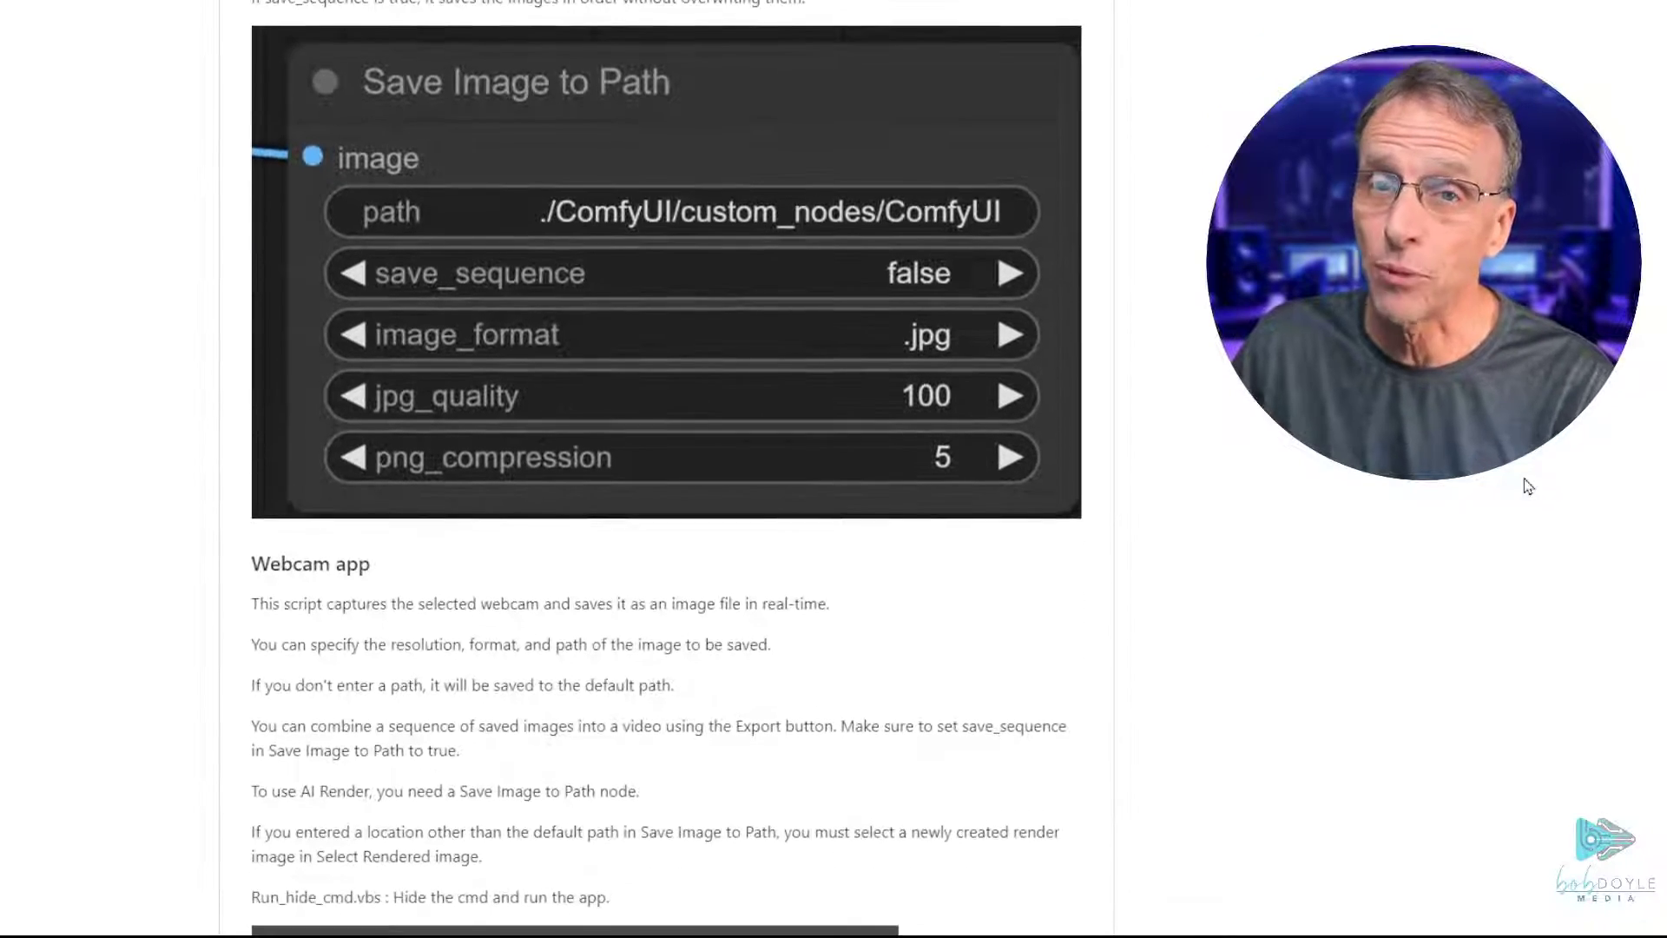
pyautogui.scroll(-2, 1520, 512)
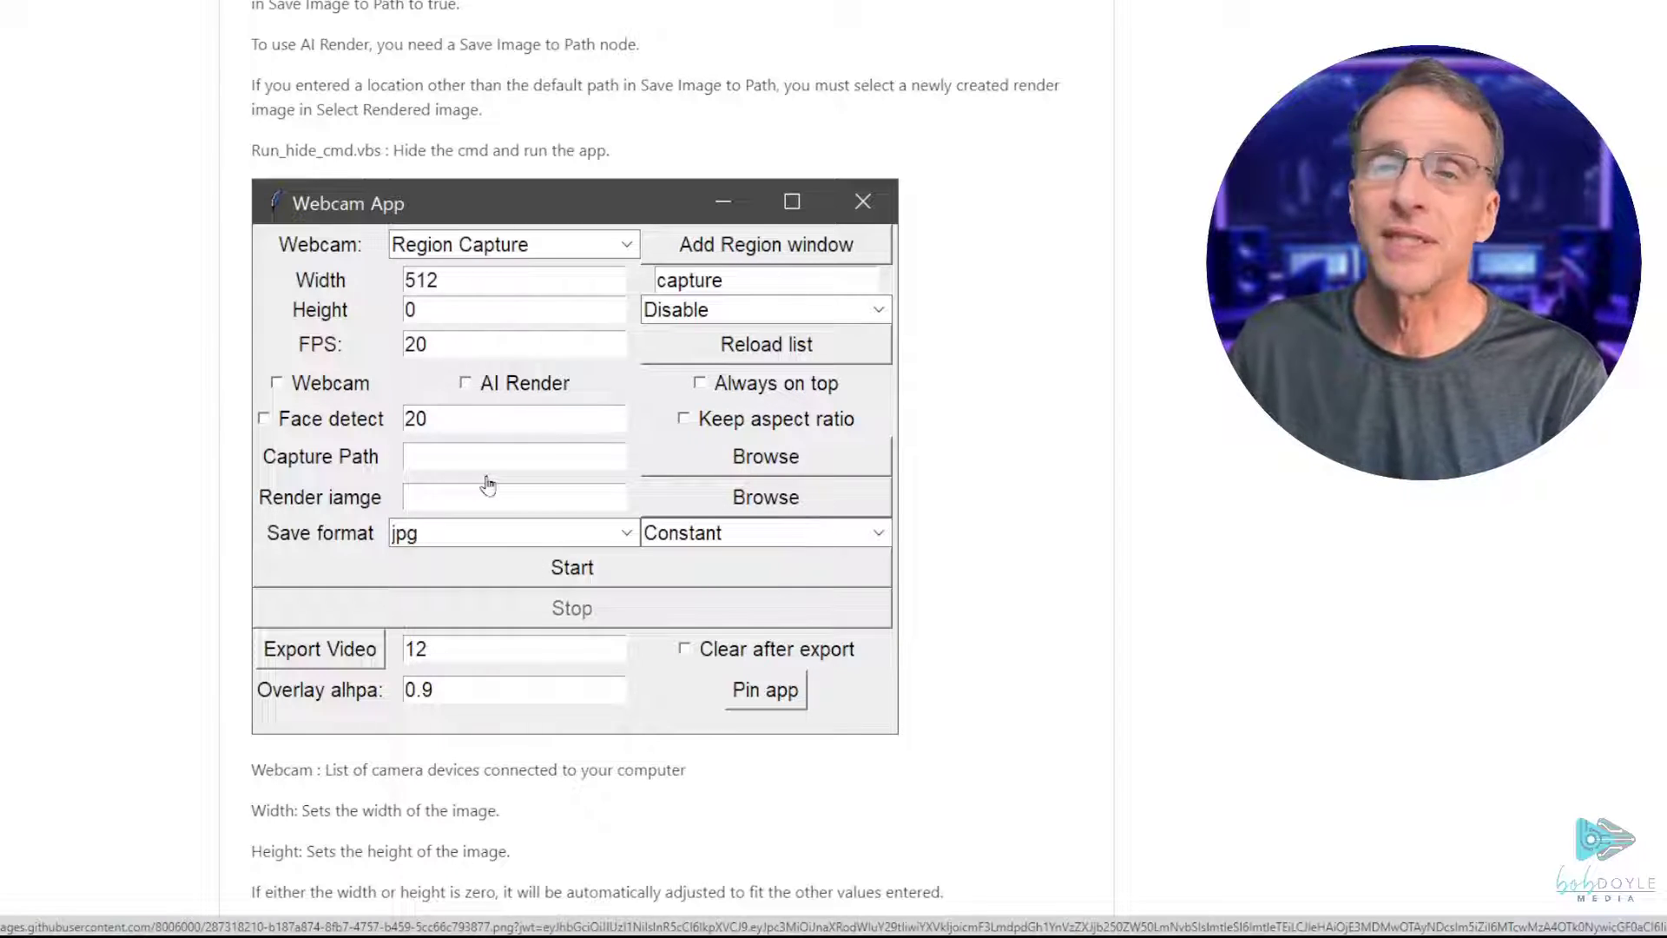
pyautogui.scroll(-15, 492, 313)
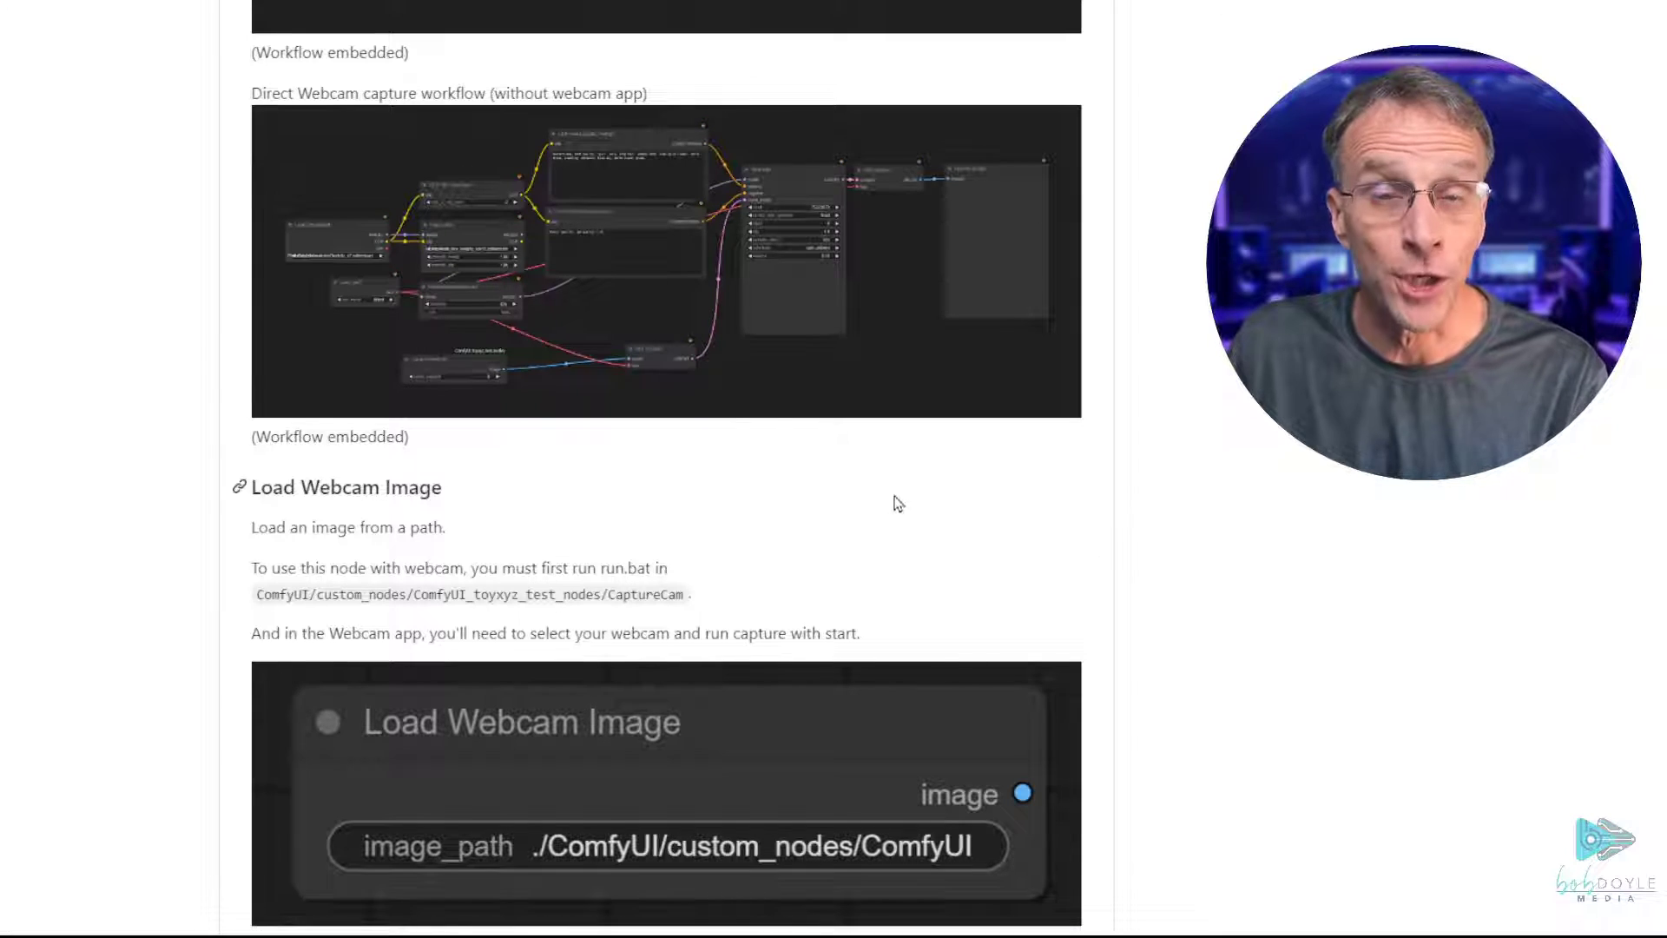
# Look through the TurboVisionXL SDXL Turbo checkpoint page on Civitai.
pyautogui.click(794, 246)
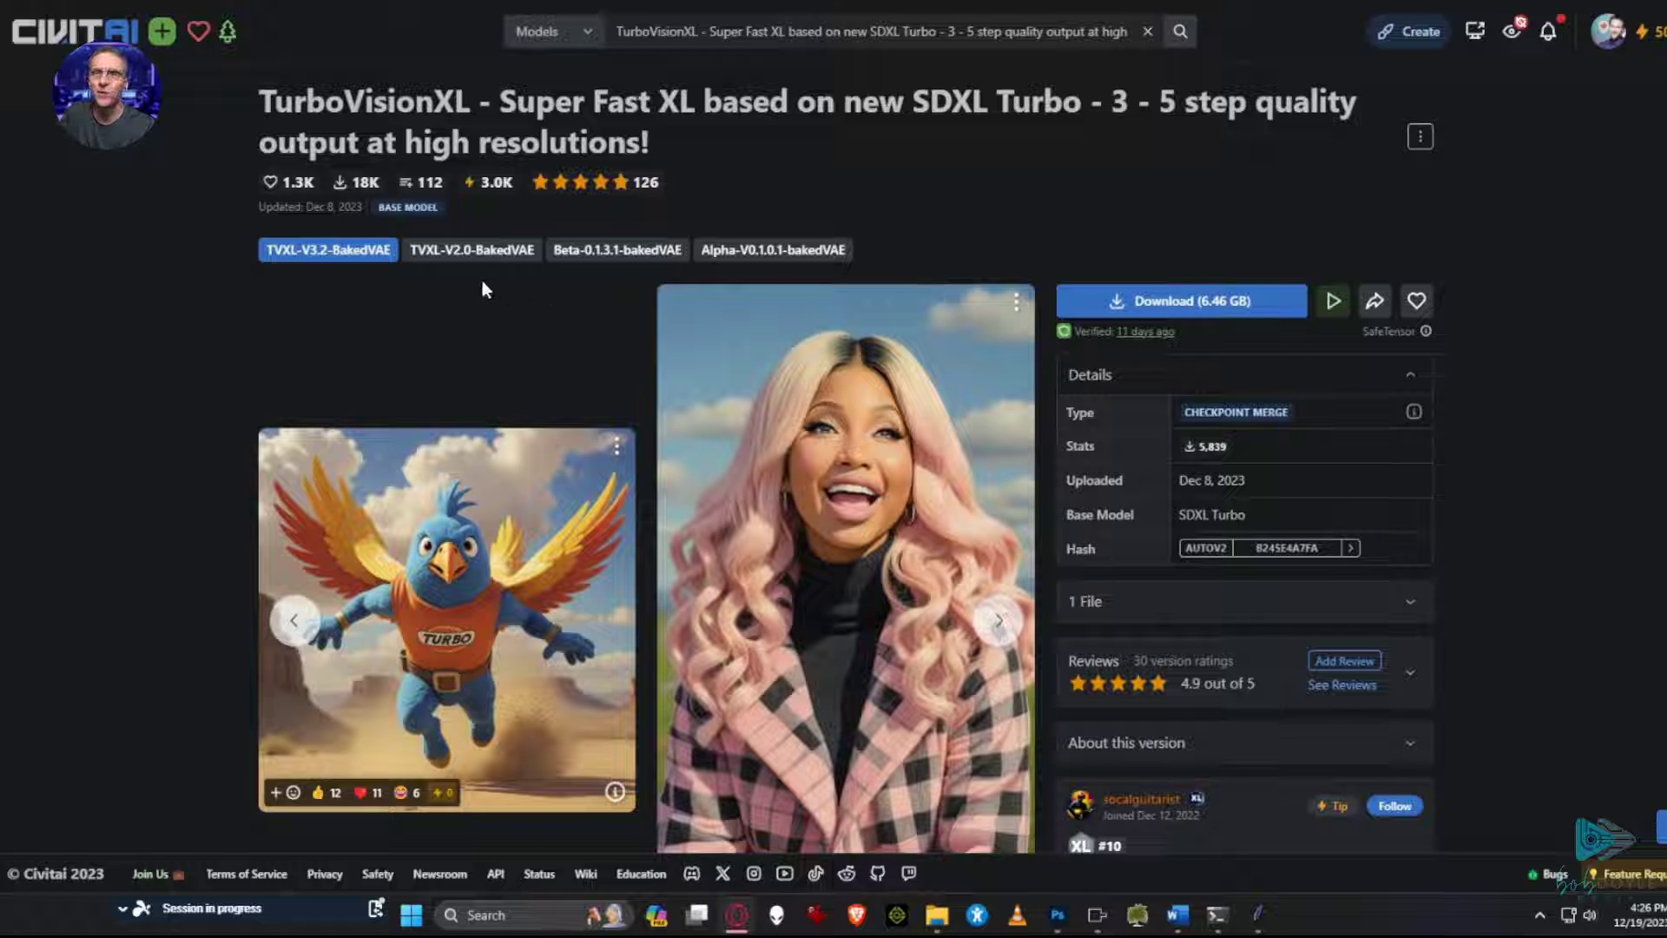
pyautogui.scroll(-10, 456, 274)
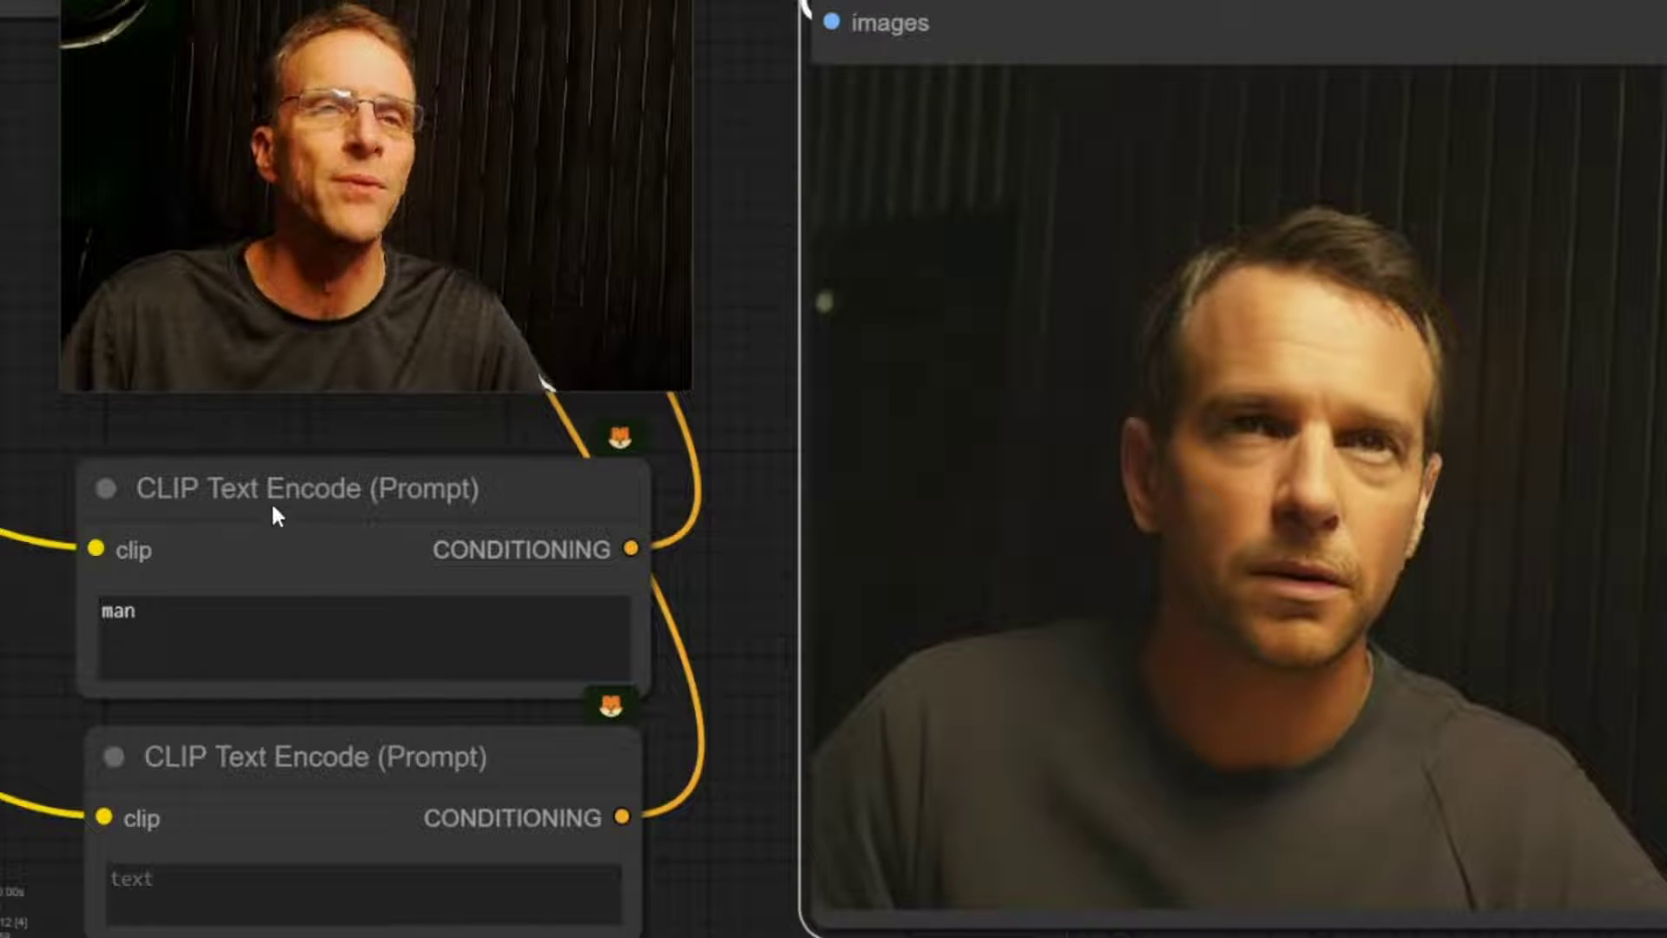
# Reposition the two CLIP Text Encode prompt nodes slightly and activate the positive prompt's text for editing.
pyautogui.moveTo(239, 511); pyautogui.dragTo(249, 492)
pyautogui.moveTo(371, 757)
pyautogui.mouseDown()
pyautogui.moveTo(372, 726)
pyautogui.moveTo(381, 743)
pyautogui.moveTo(365, 743)
pyautogui.mouseUp()
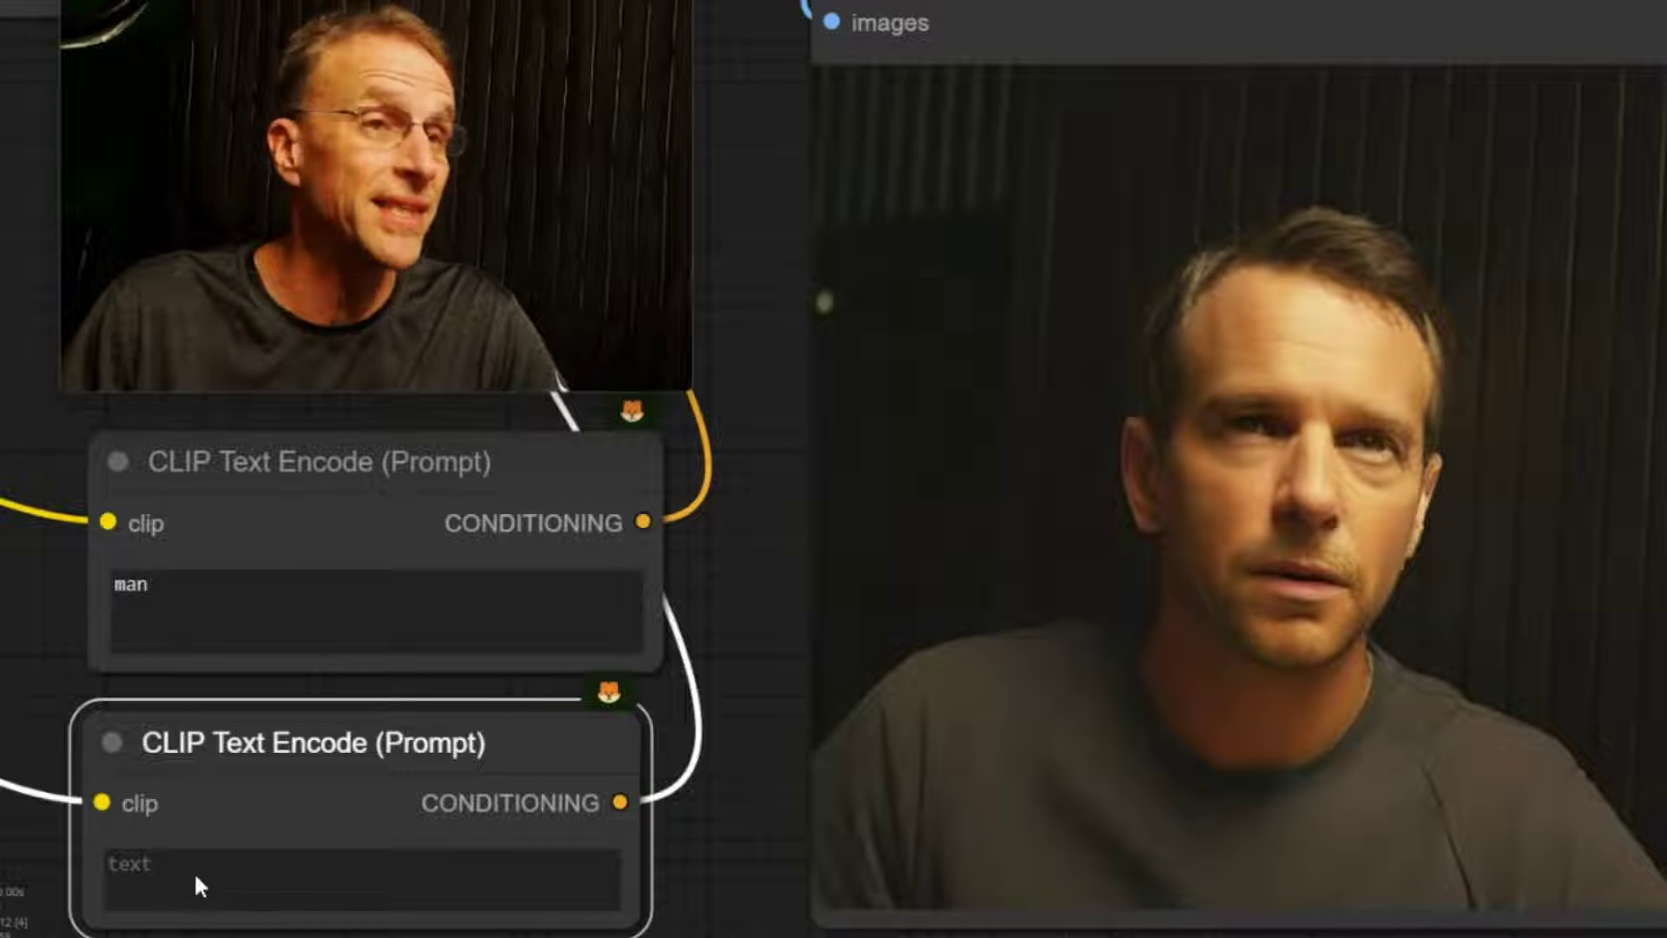
pyautogui.click(147, 599)
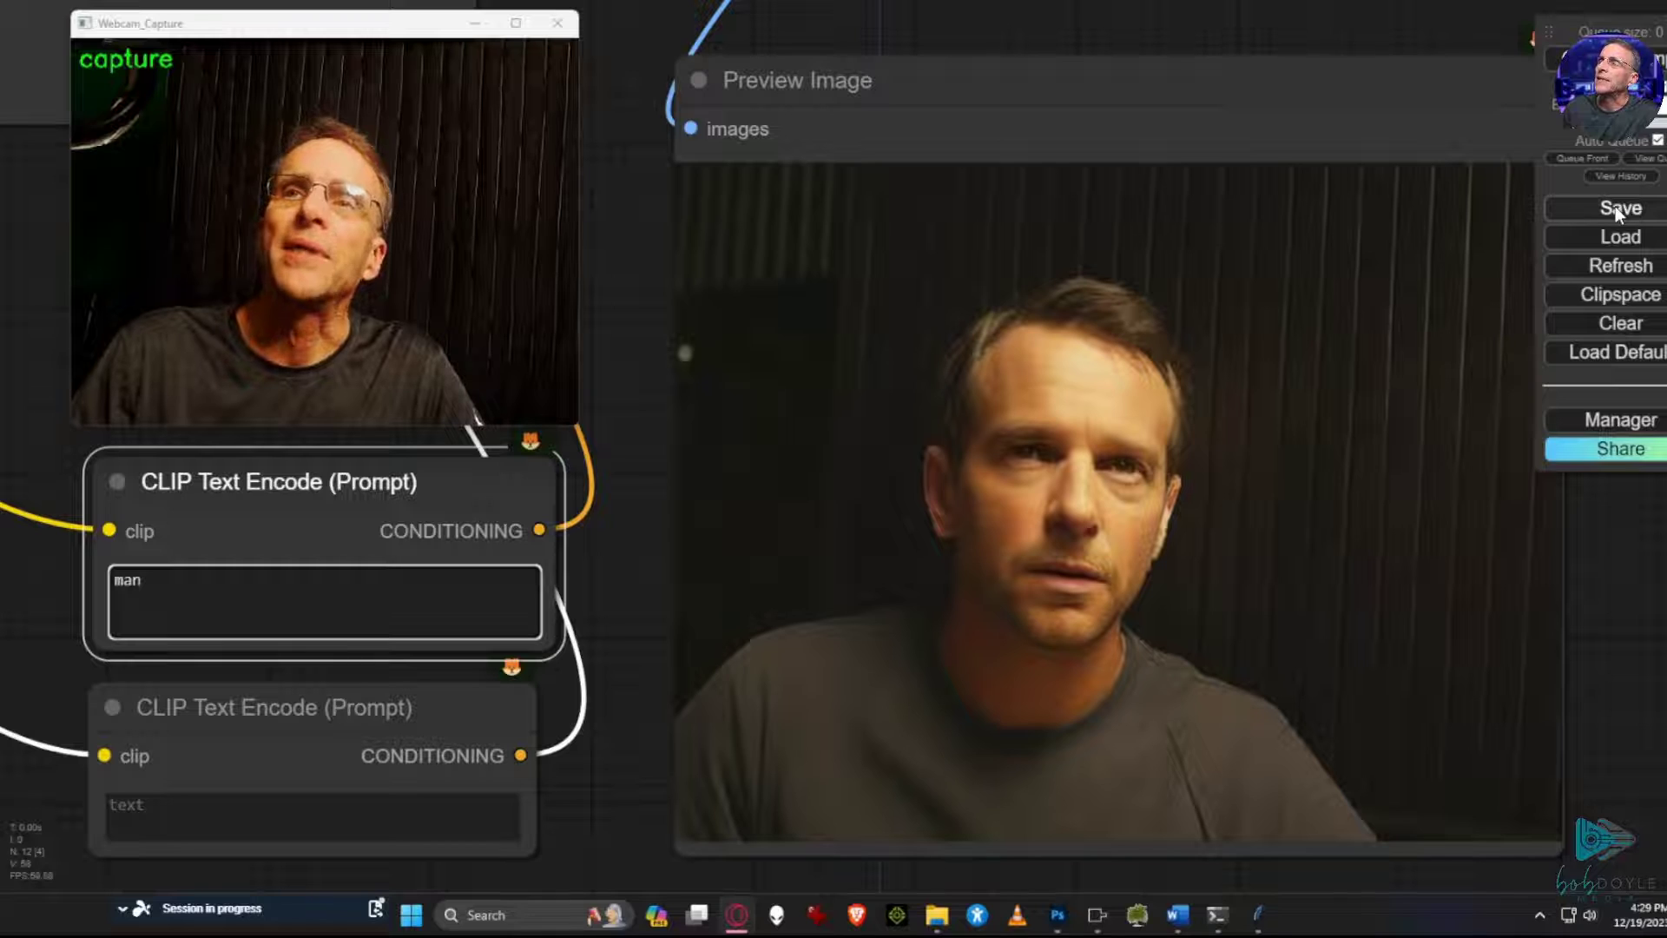
# Slightly adjust the denoise value of the KSampler node.
pyautogui.click(1429, 373)
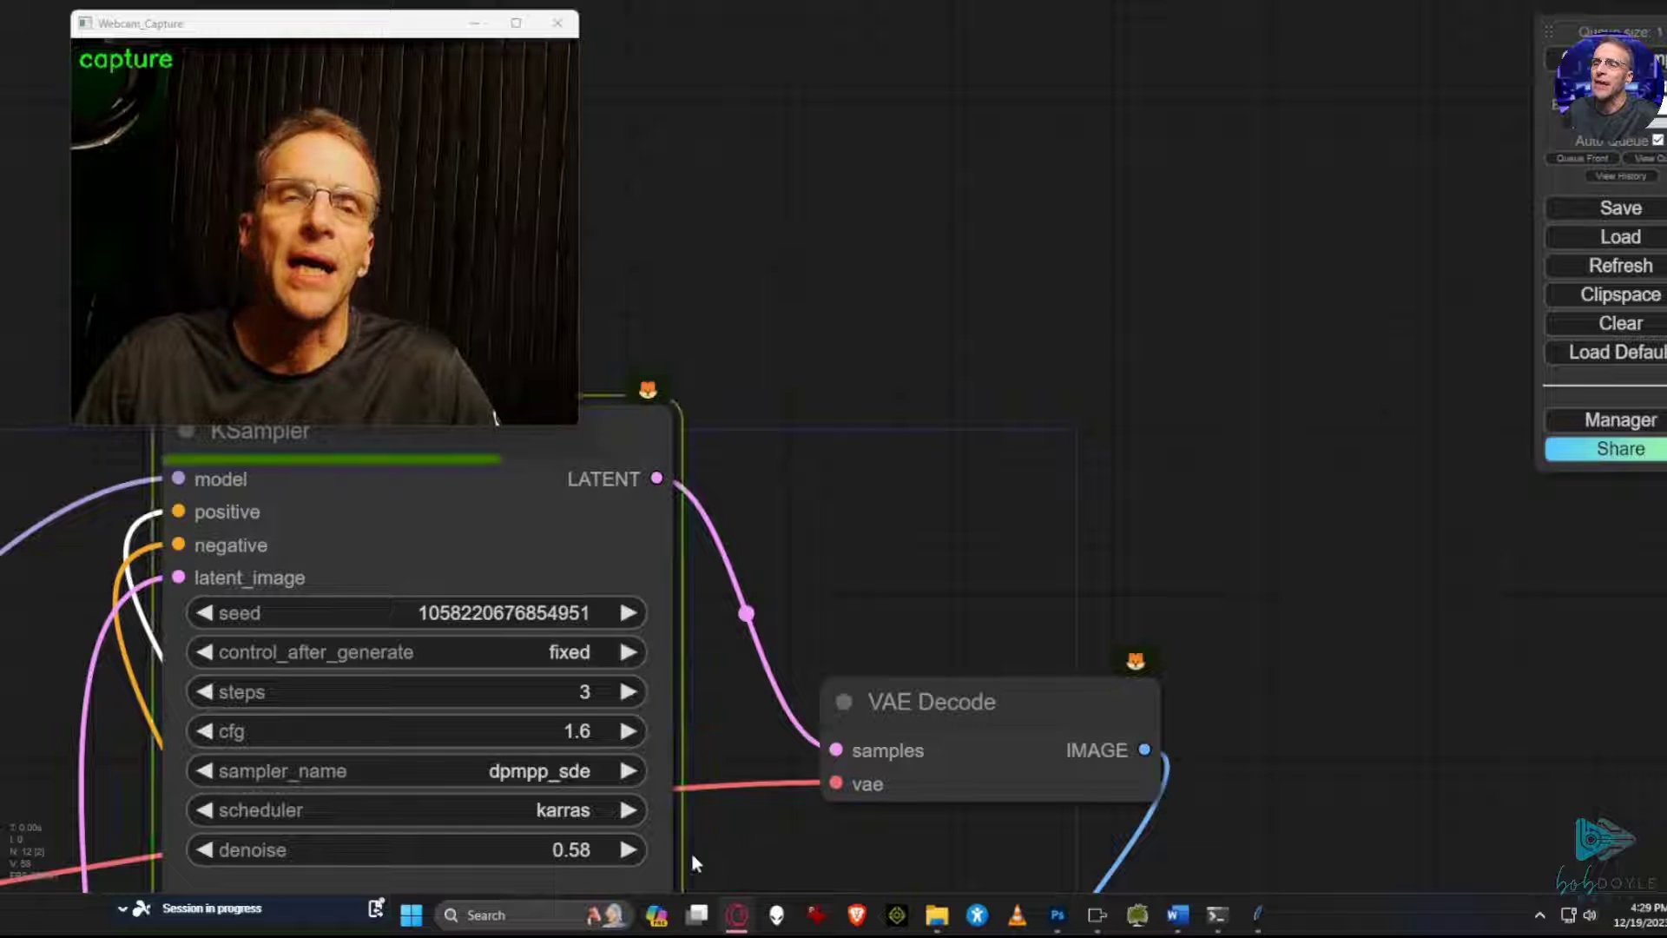
pyautogui.moveTo(569, 856); pyautogui.dragTo(561, 856)
pyautogui.moveTo(736, 859); pyautogui.dragTo(674, 457)
pyautogui.scroll(3, 628, 573)
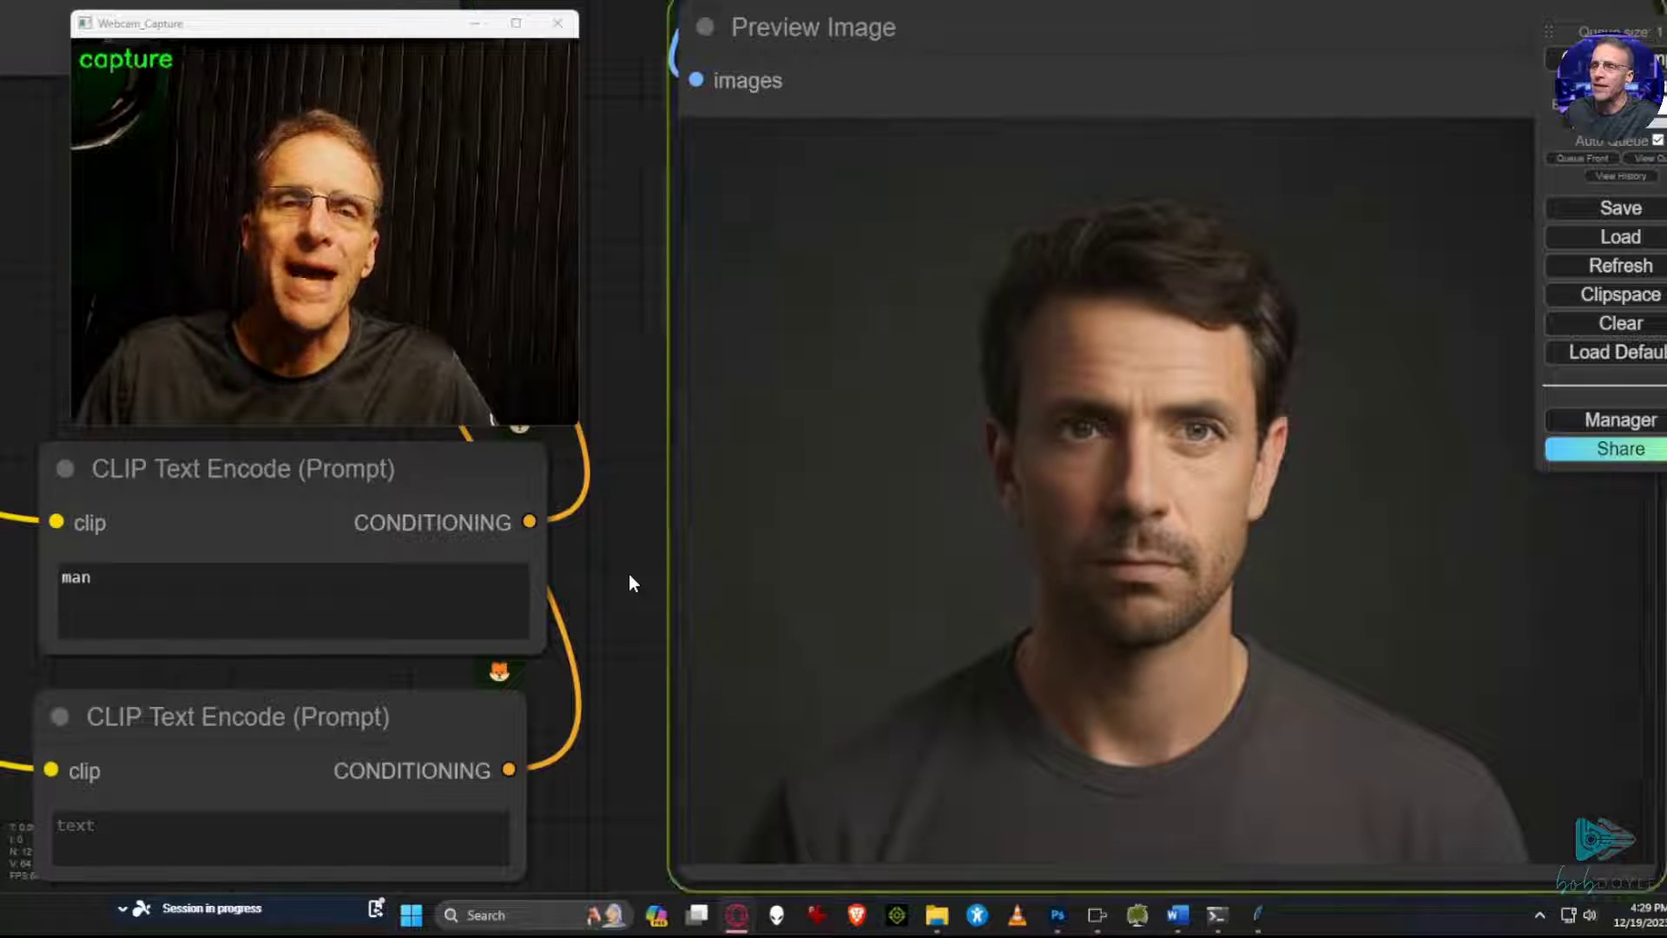
# Extend the positive prompt to "man, with open mouth" and add "and dog" to it.
pyautogui.click(230, 581)
pyautogui.write(', with ope')
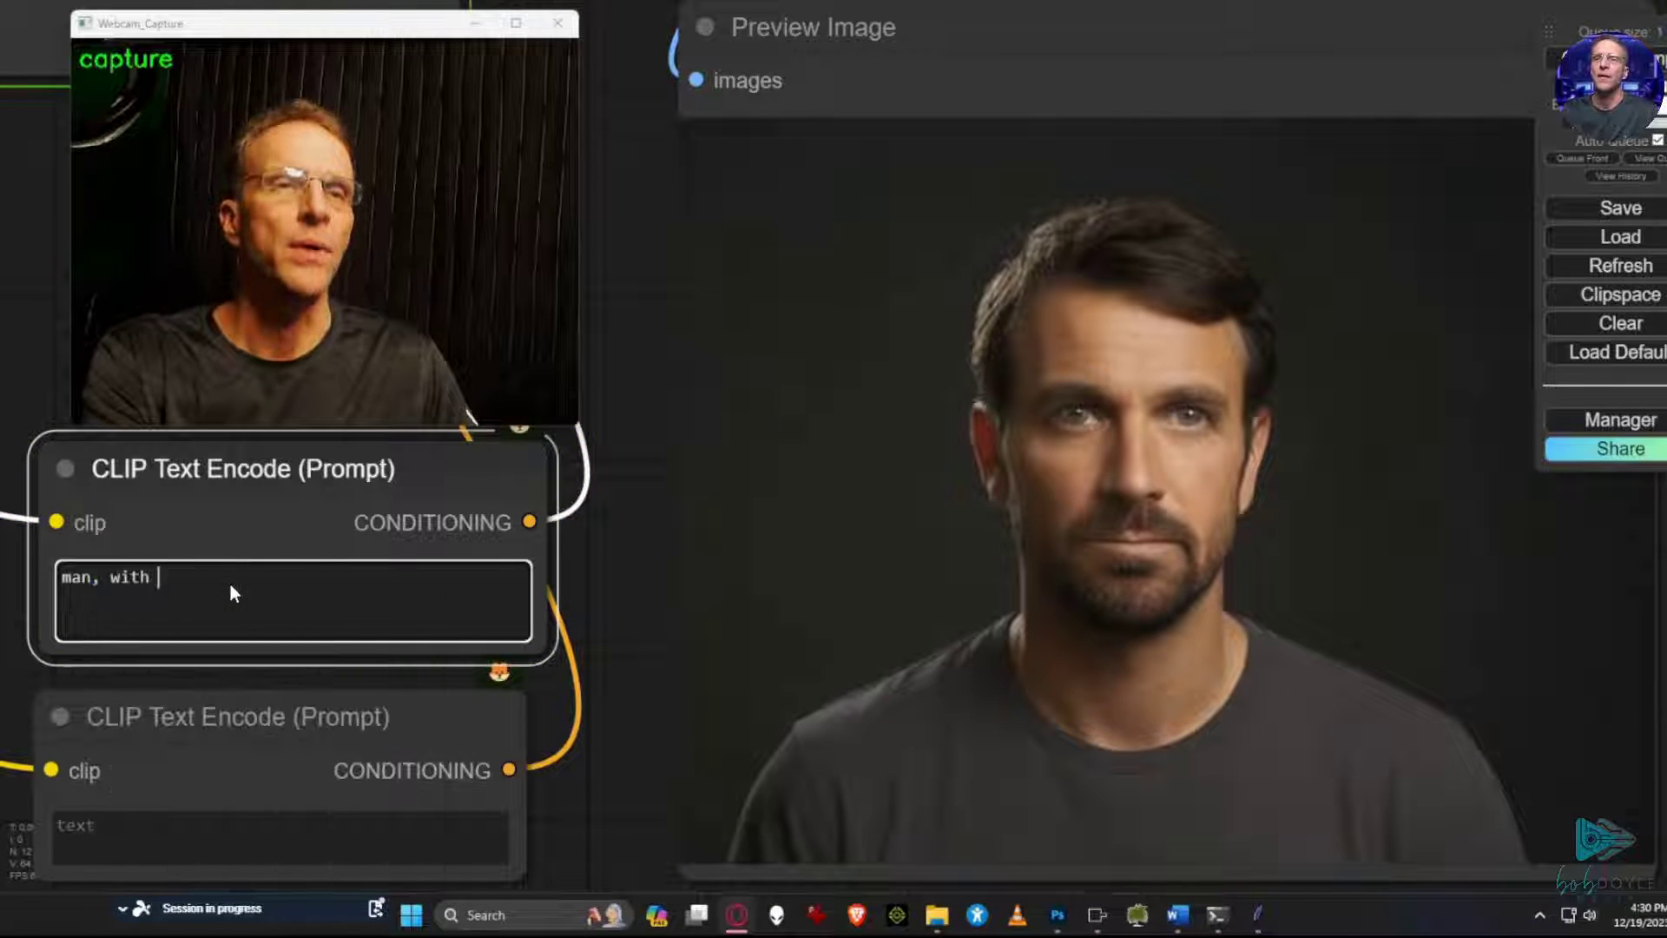
pyautogui.write('n mouth')
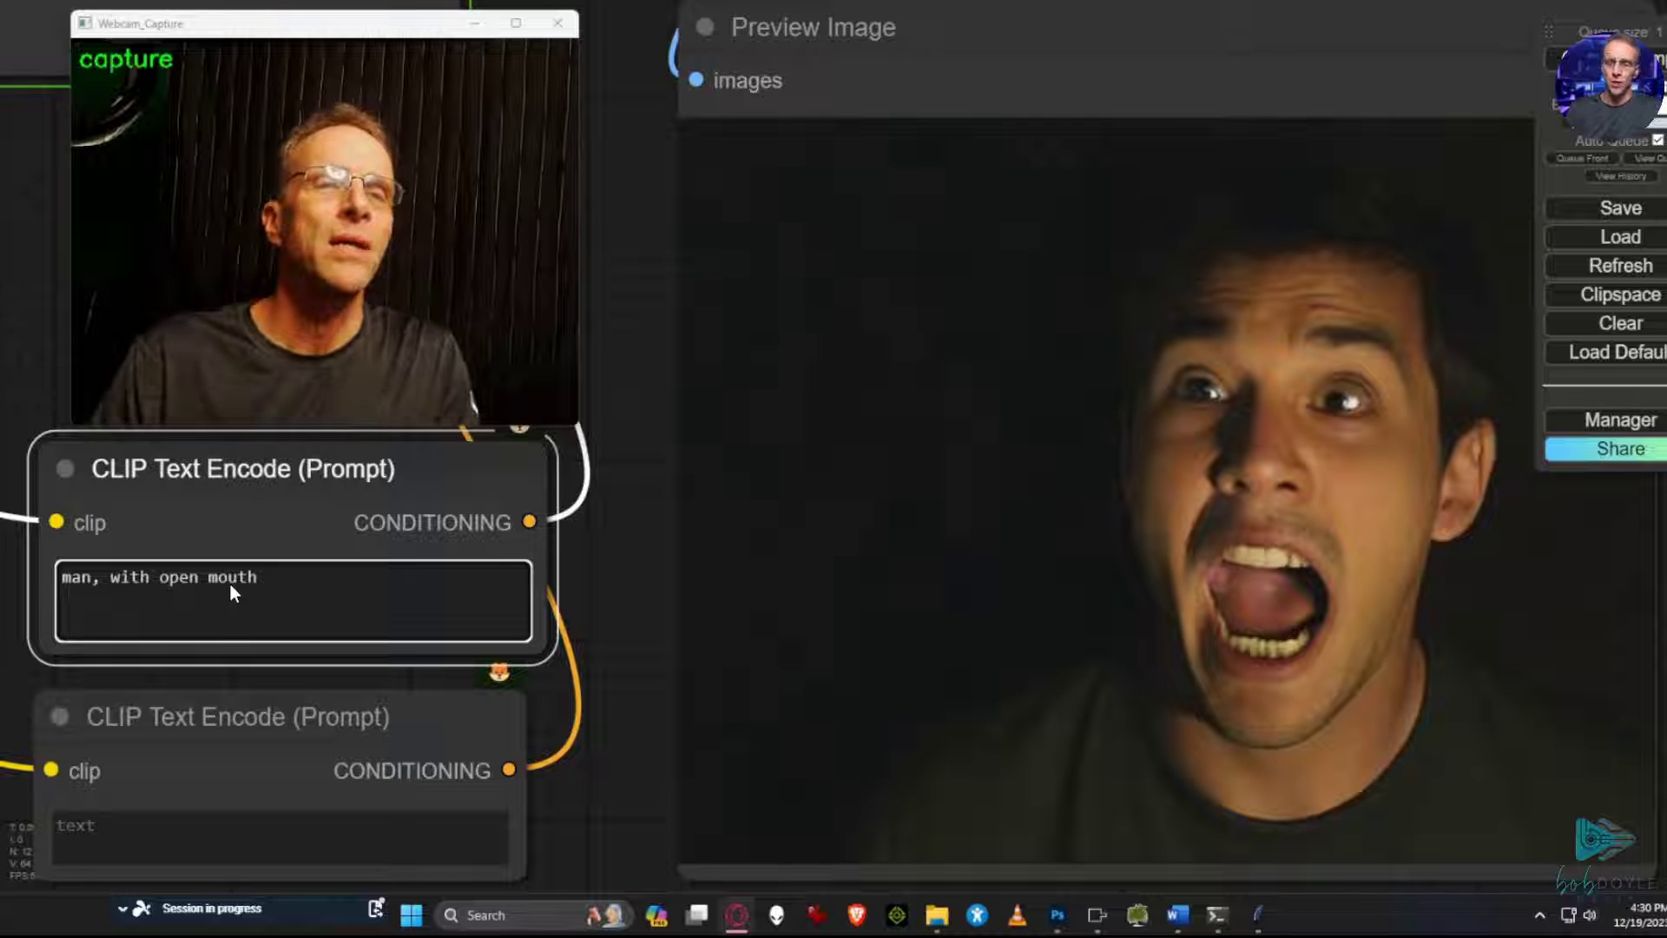
pyautogui.write('and do')
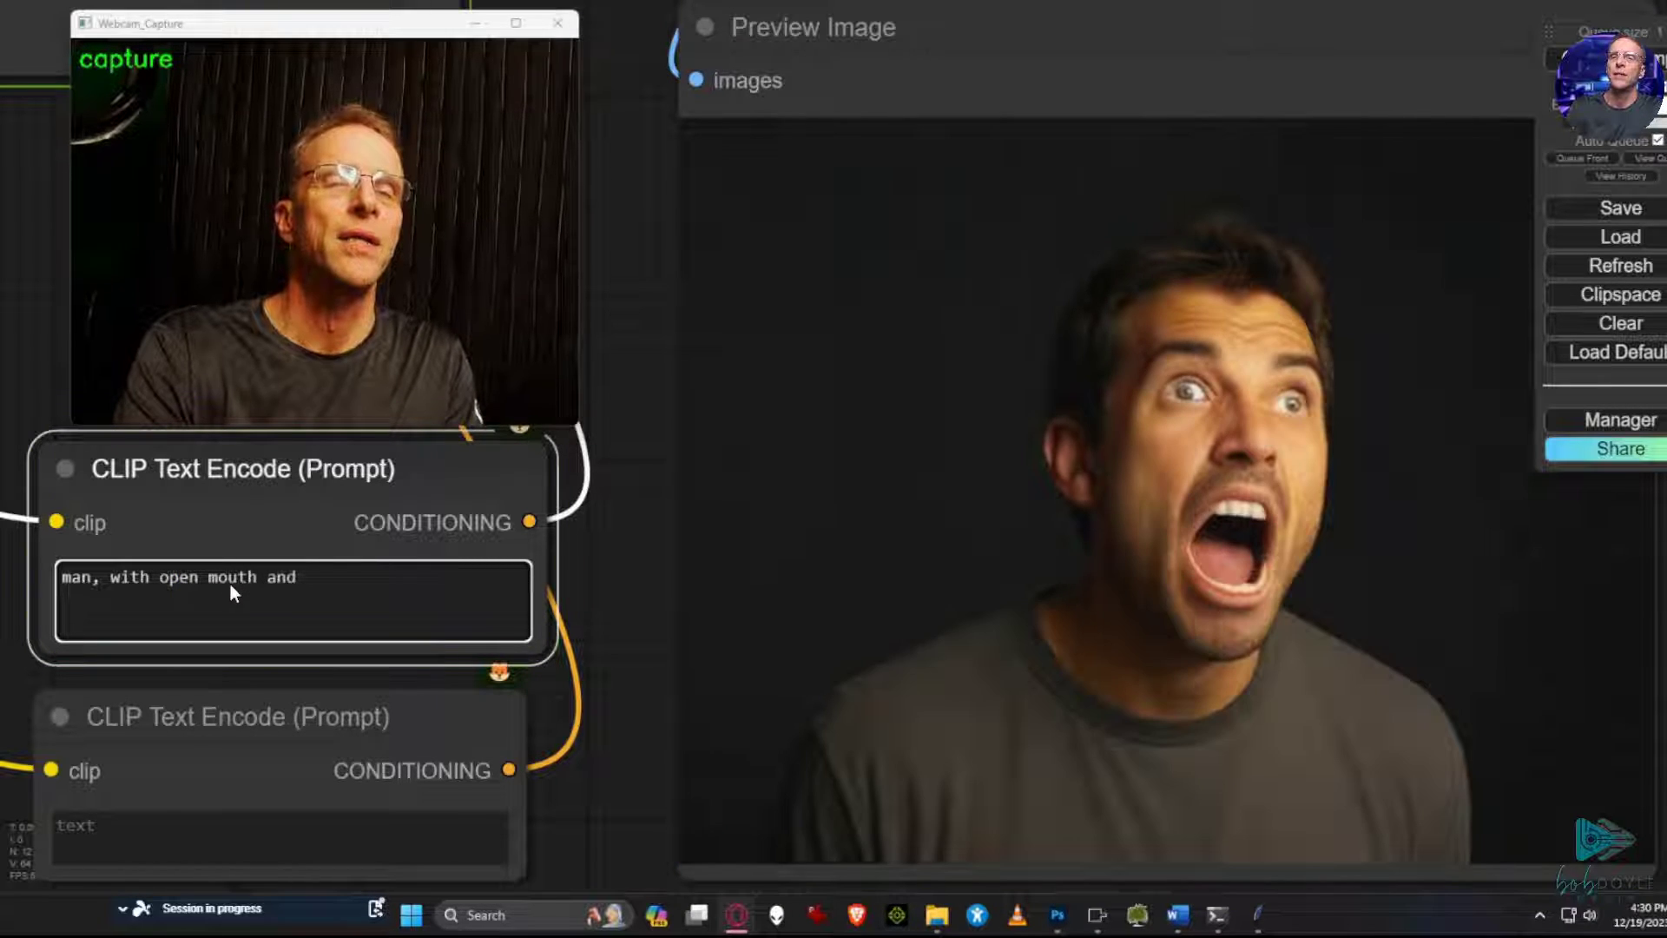
pyautogui.write('g')
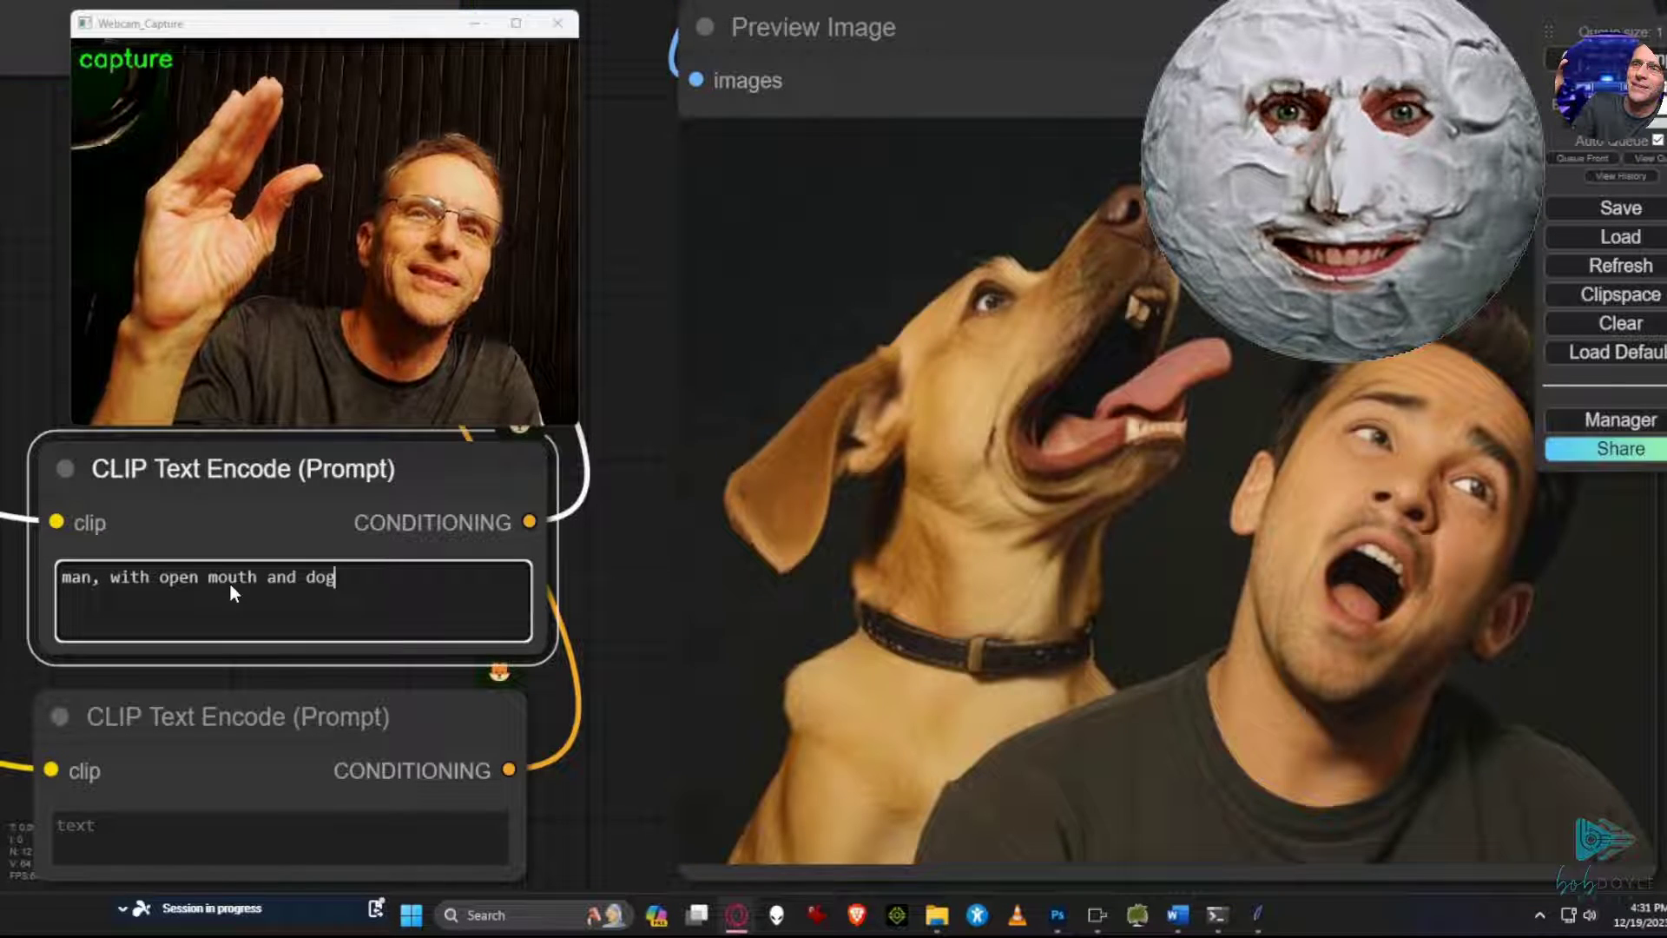
# Replace the whole positive prompt with "corn on the cob".
pyautogui.hotkey('ctrl', 'a')
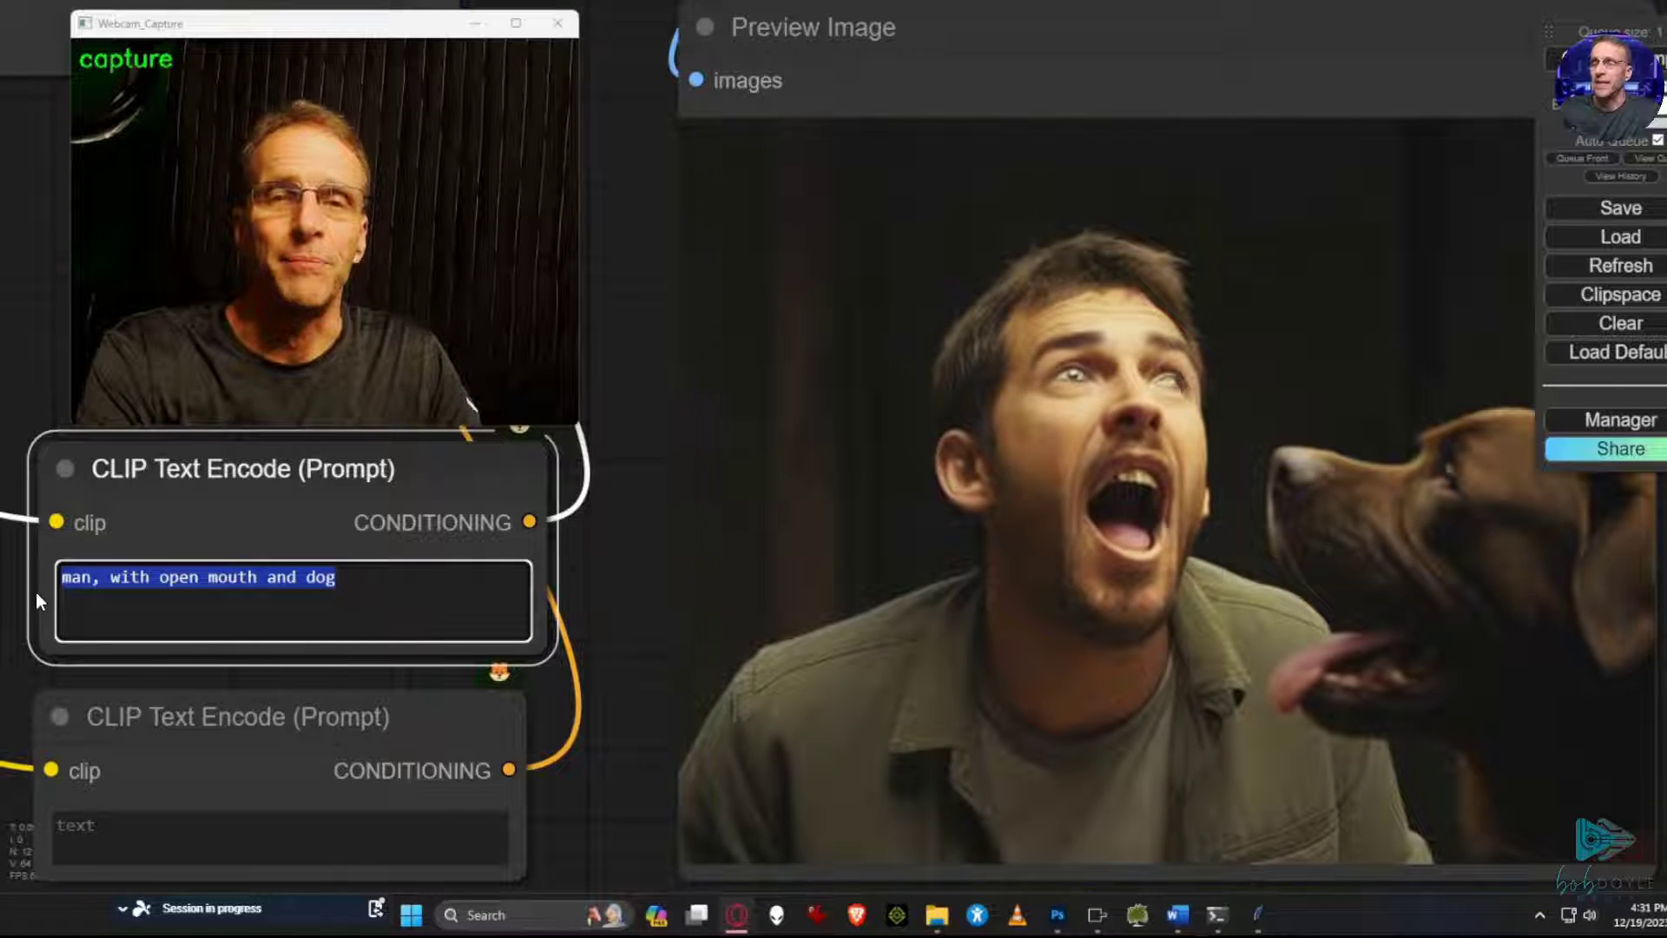
pyautogui.write('corn on the co')
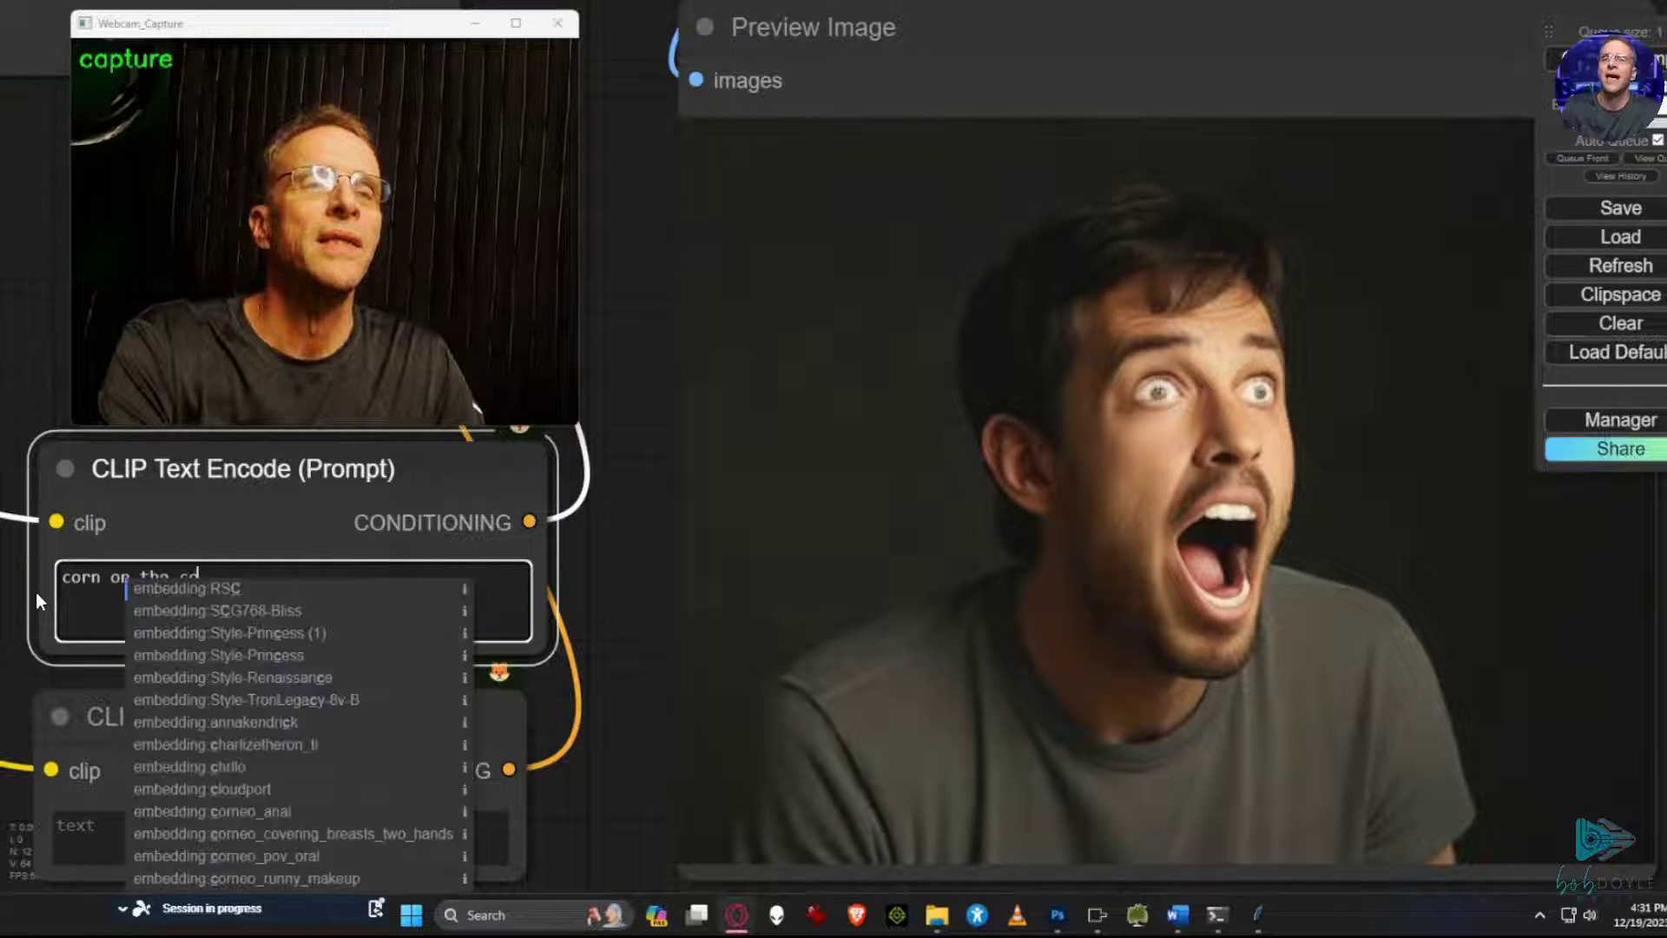
pyautogui.write('b')
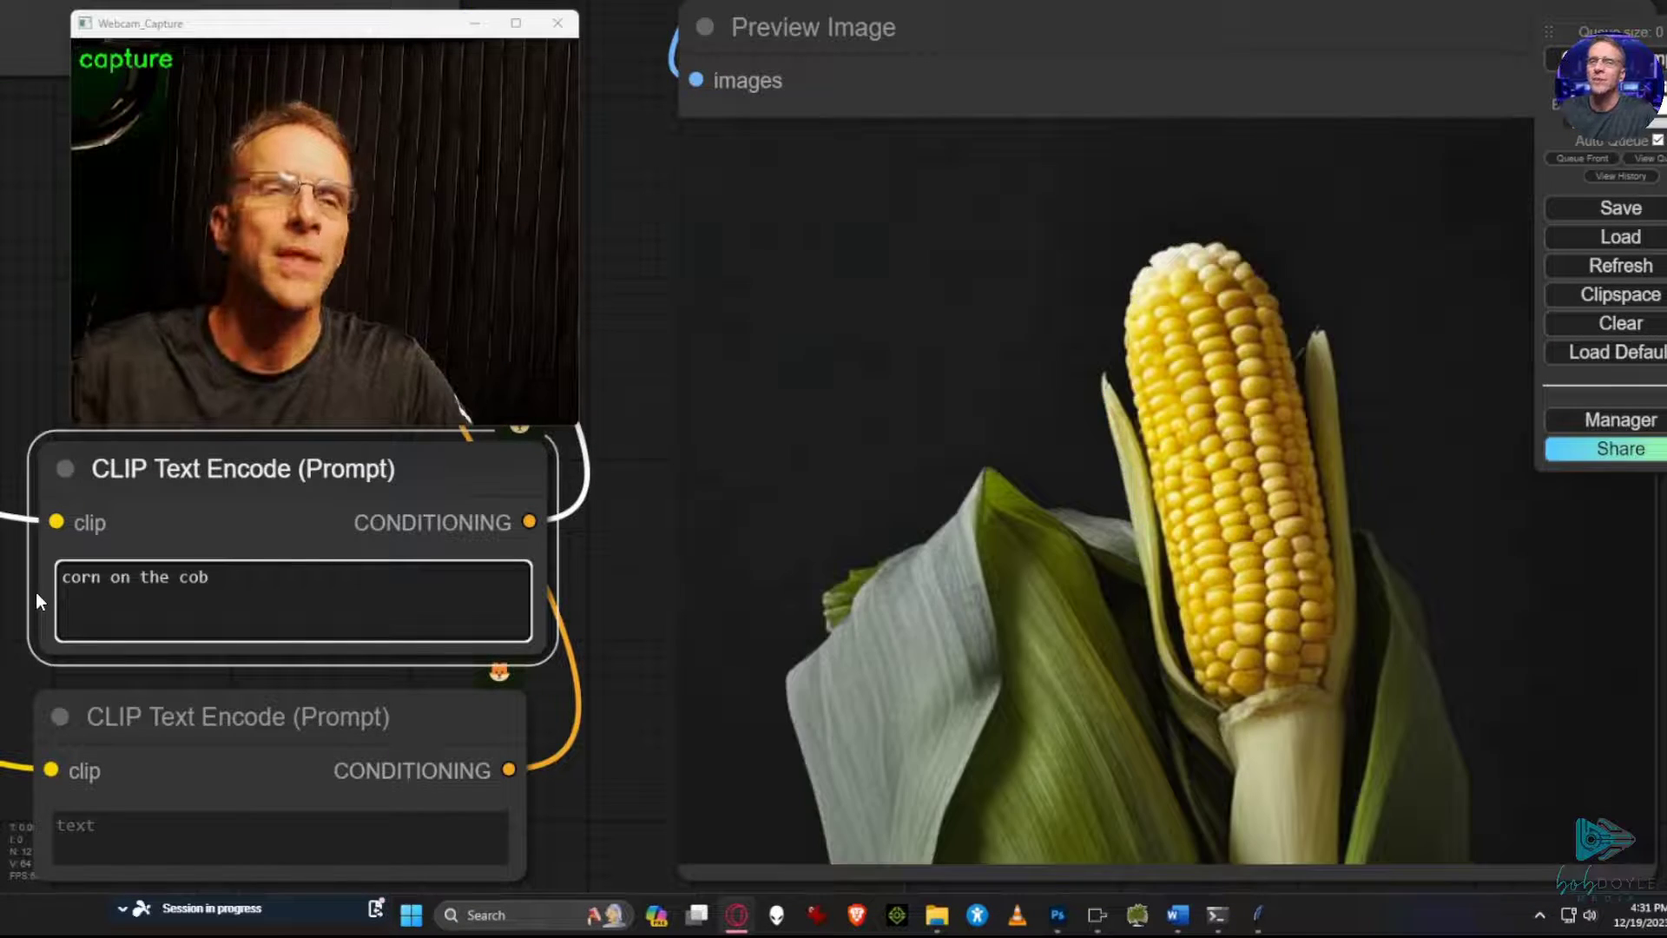
# Replace the positive prompt with "scary man in a dark cave, low light".
pyautogui.hotkey('ctrl', 'a')
pyautogui.write('scary man in a d')
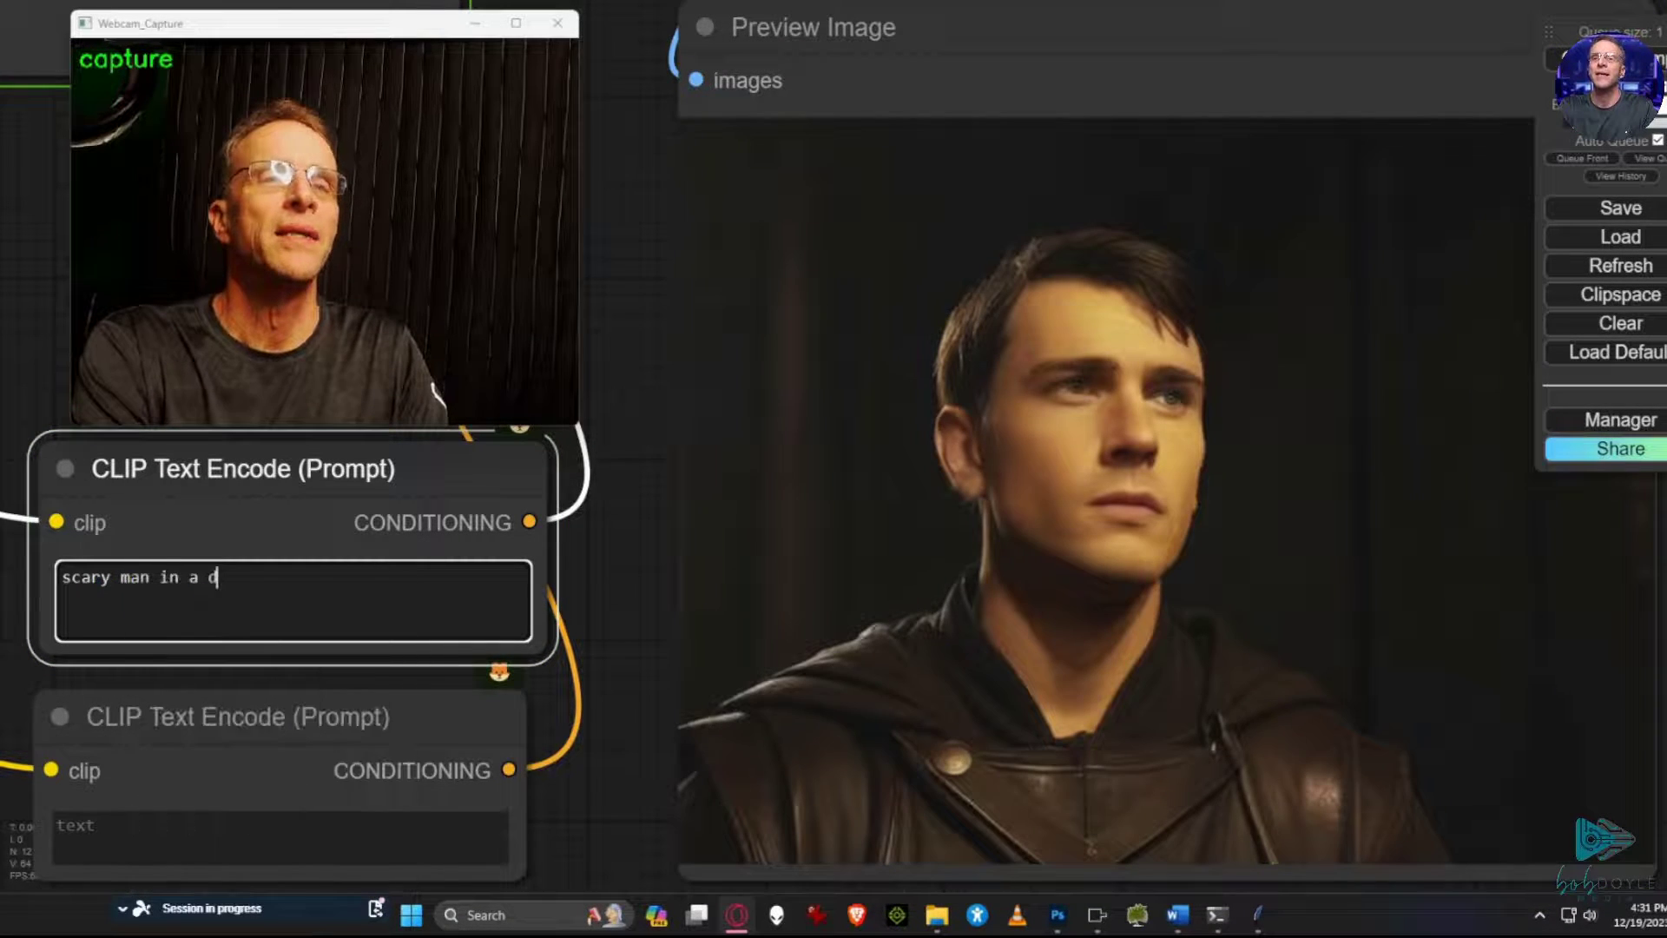
pyautogui.write('ark cave, 1')
pyautogui.write('ow light')
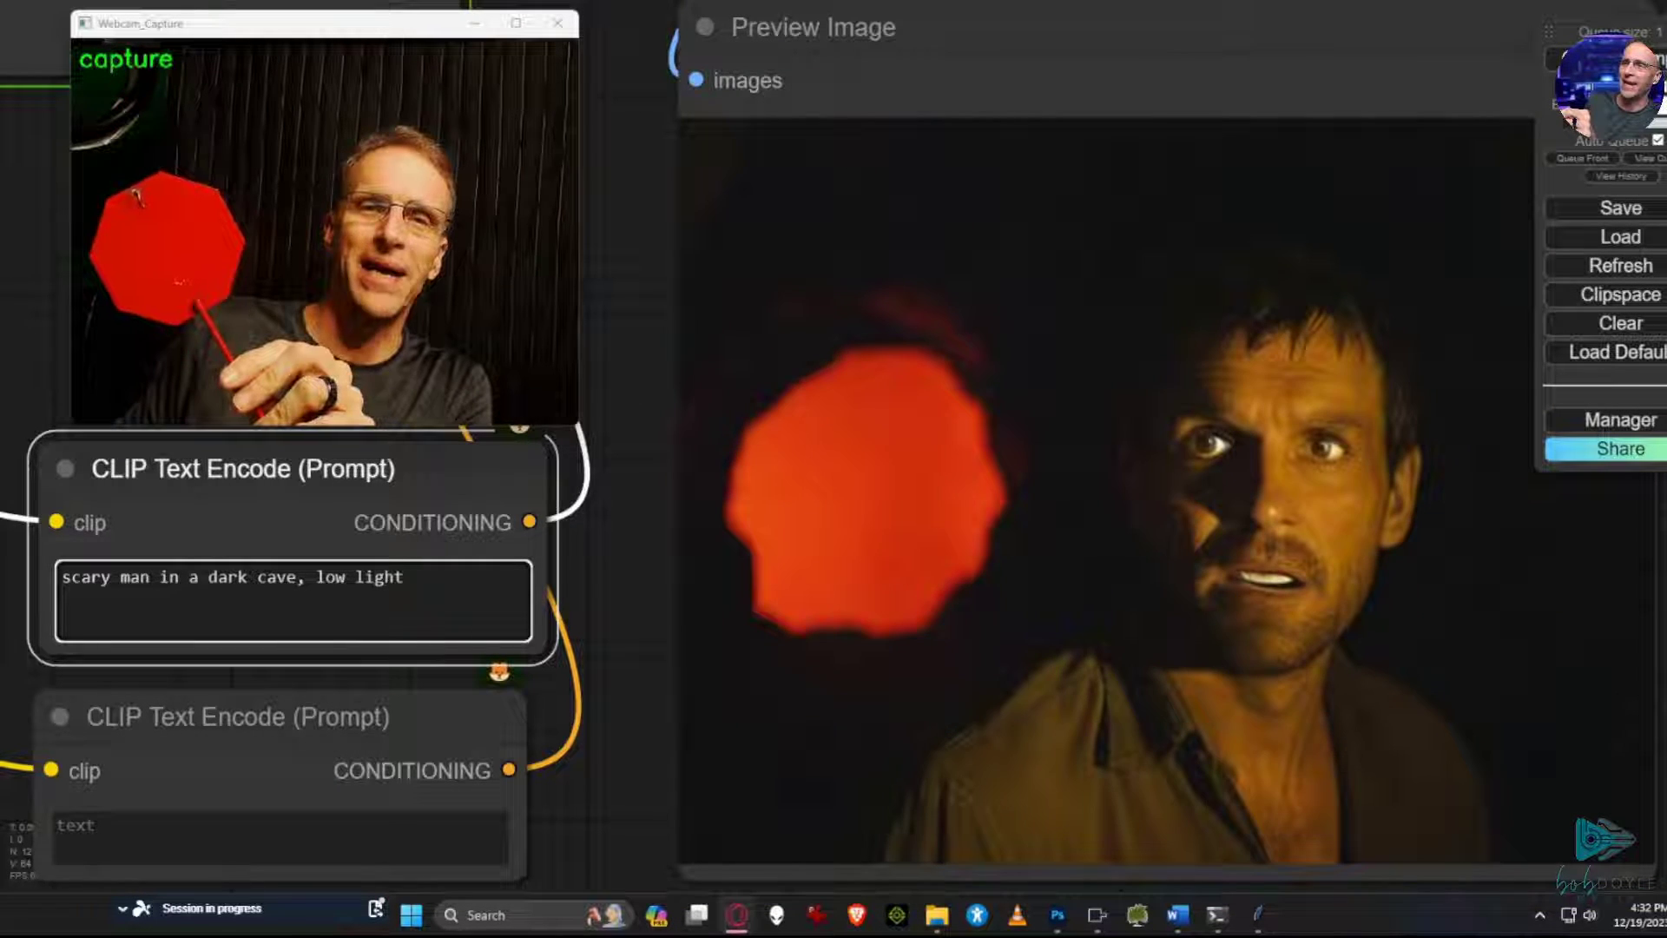
# Replace the positive prompt with "giraffe with human head".
pyautogui.hotkey('ctrl', 'a')
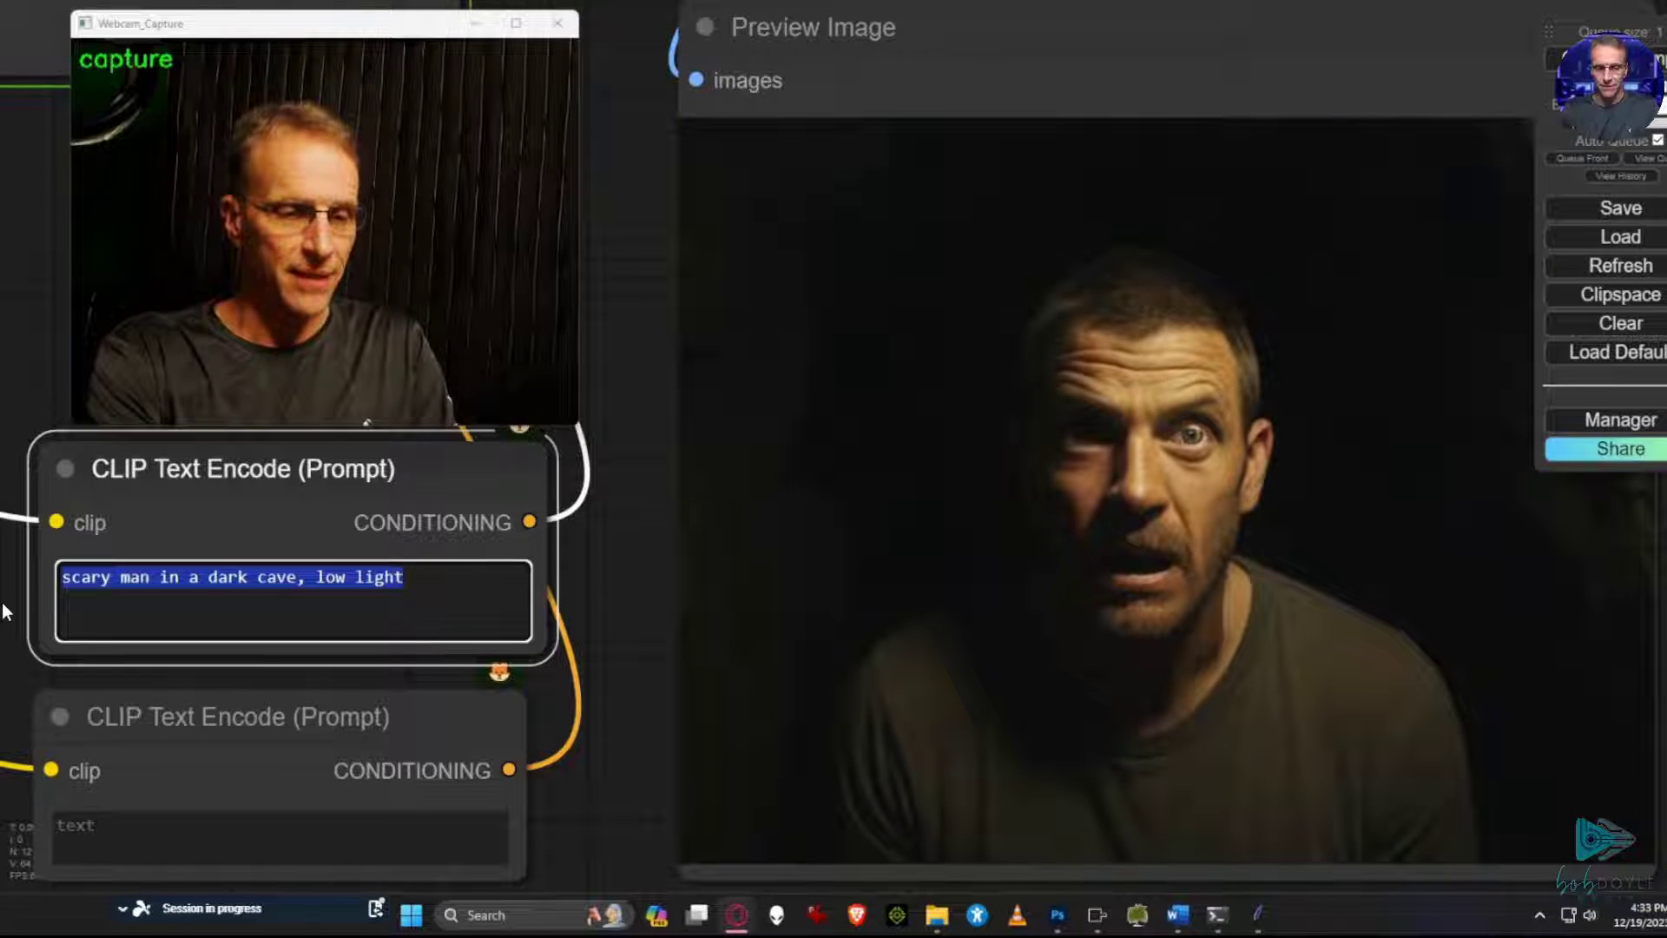
pyautogui.write('giraffe ')
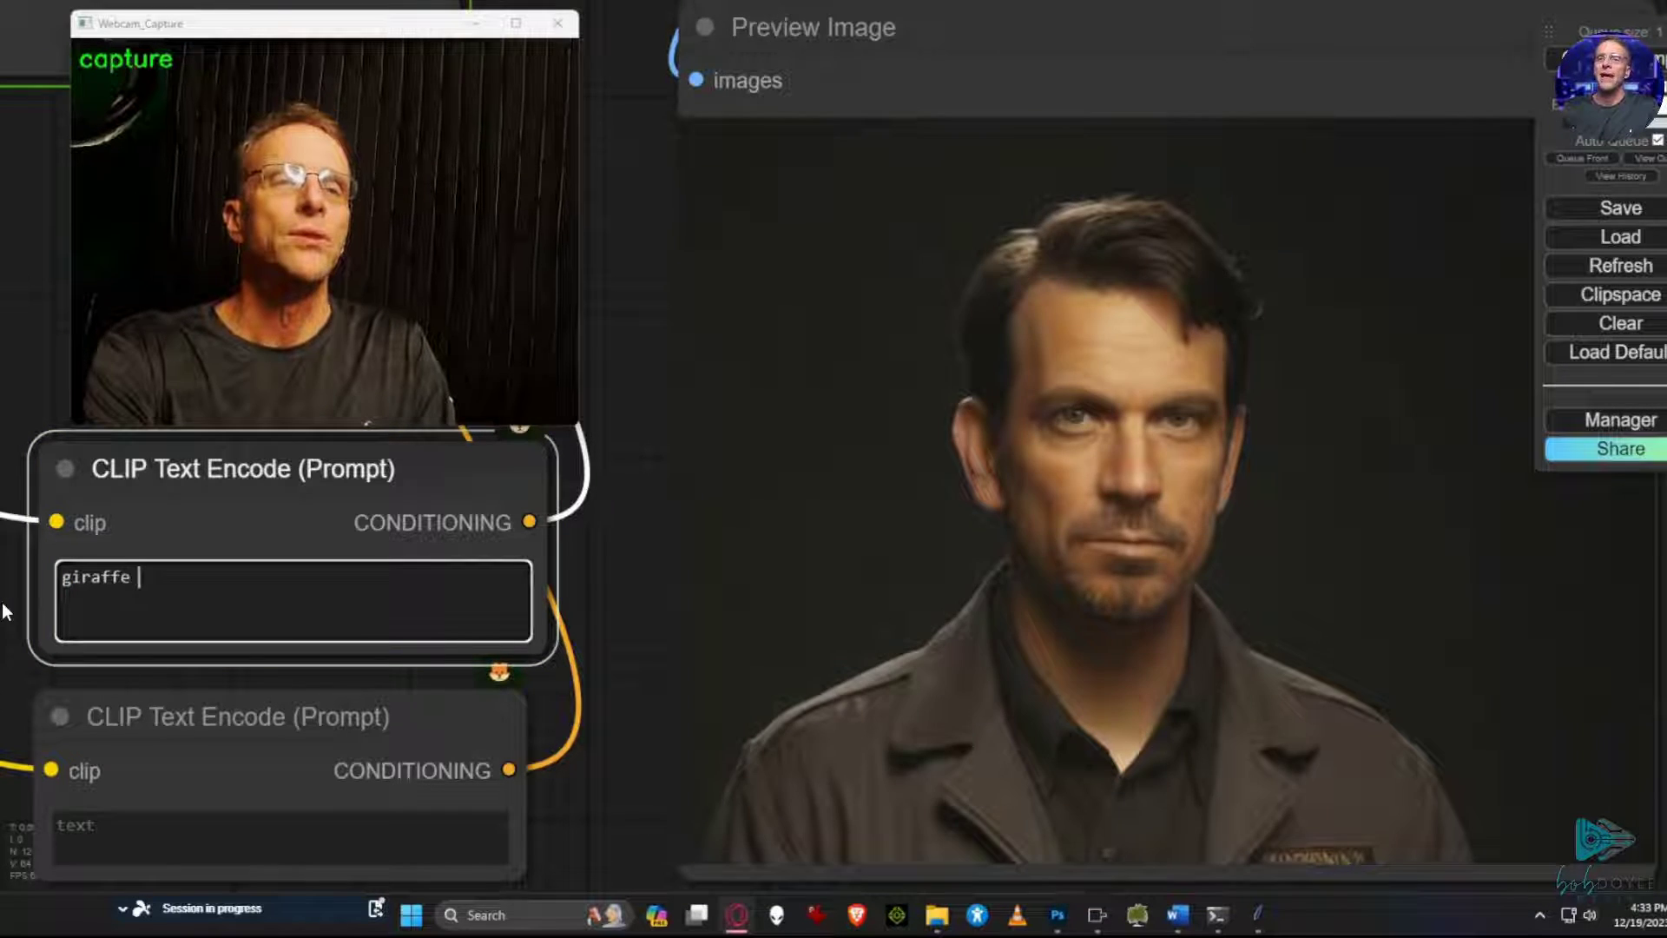
pyautogui.write('with human head')
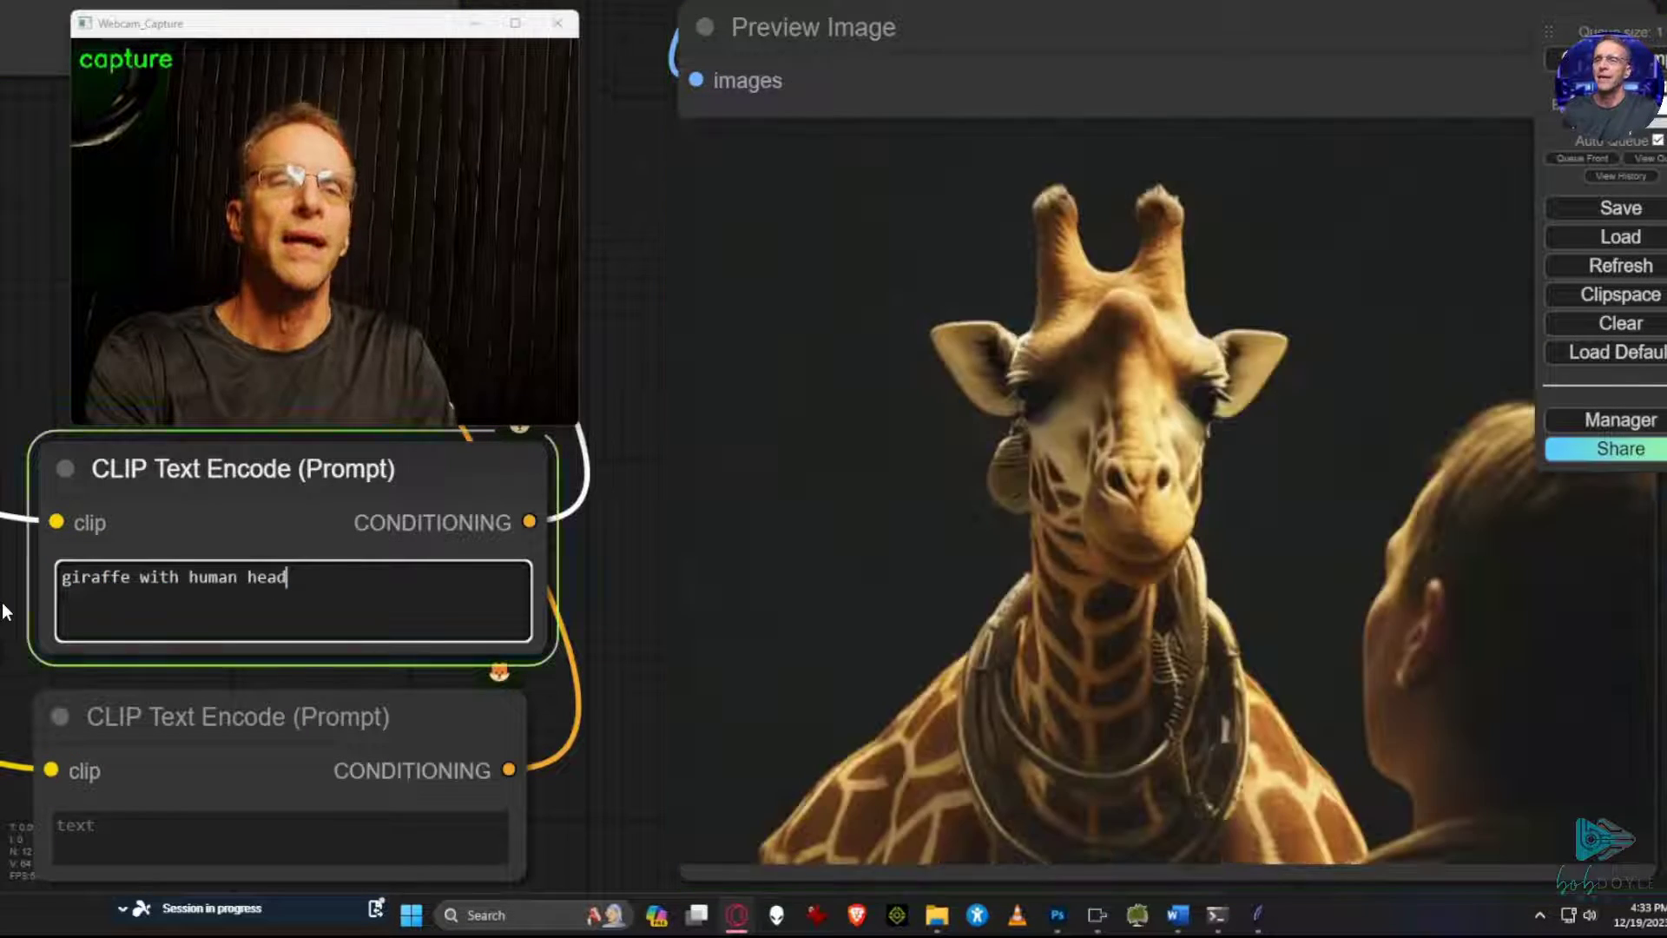
# Clear the positive prompt and enter "woman with giraffe head" instead.
pyautogui.moveTo(356, 584); pyautogui.dragTo(23, 581)
pyautogui.press('BackSpace')
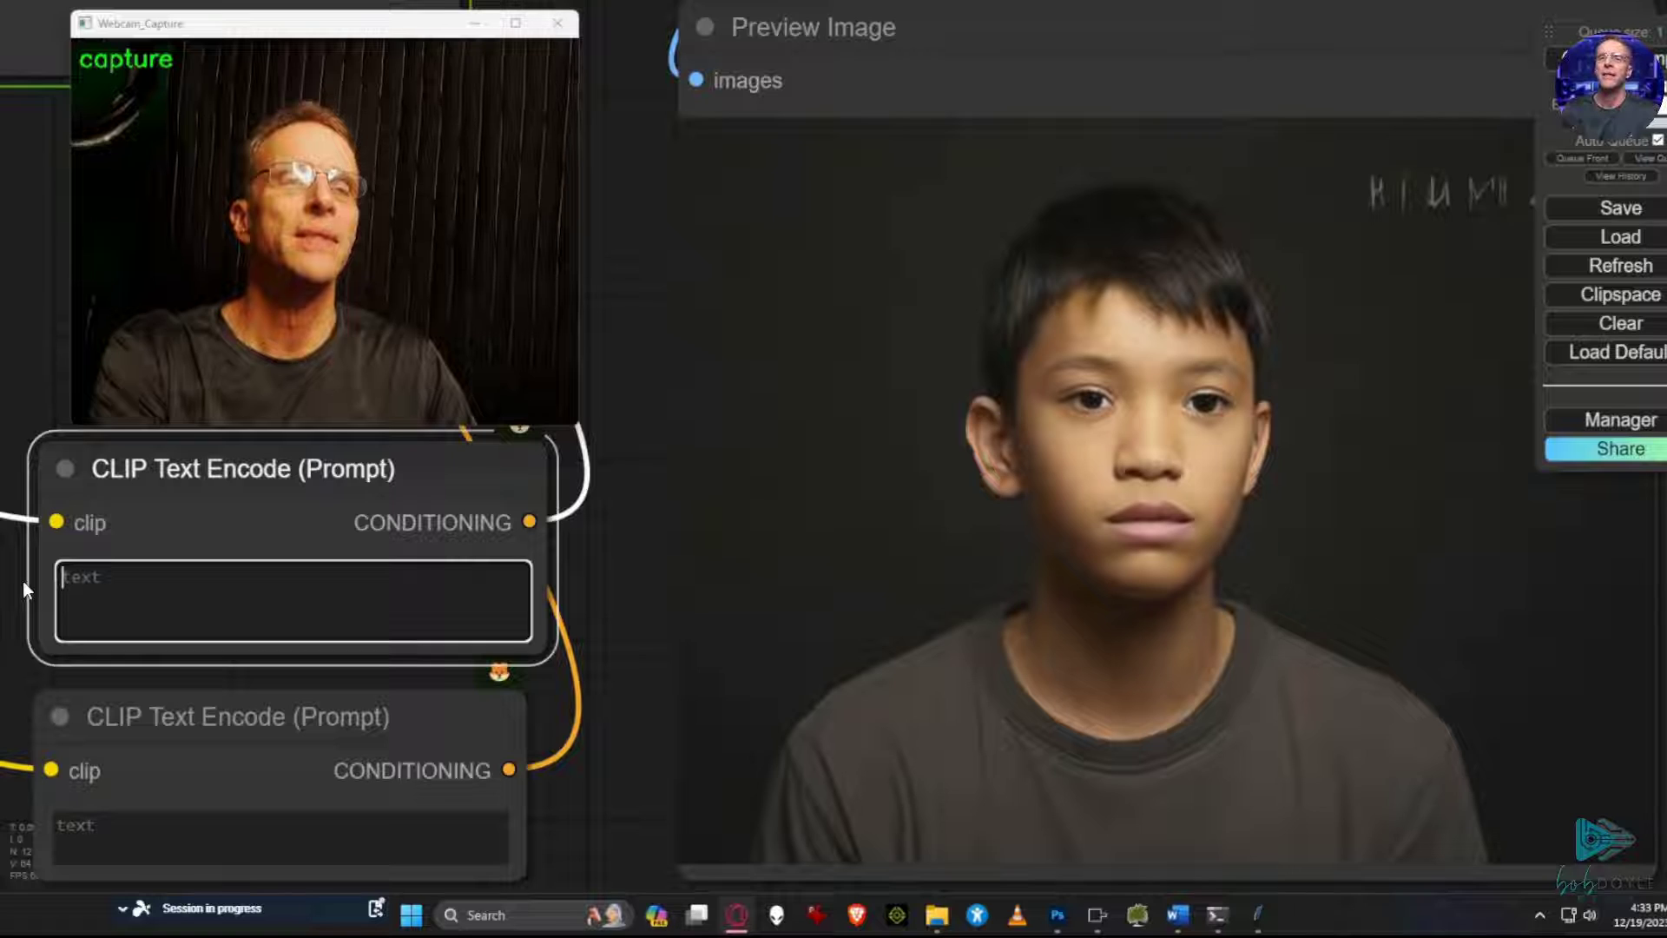
pyautogui.write('woman with gir')
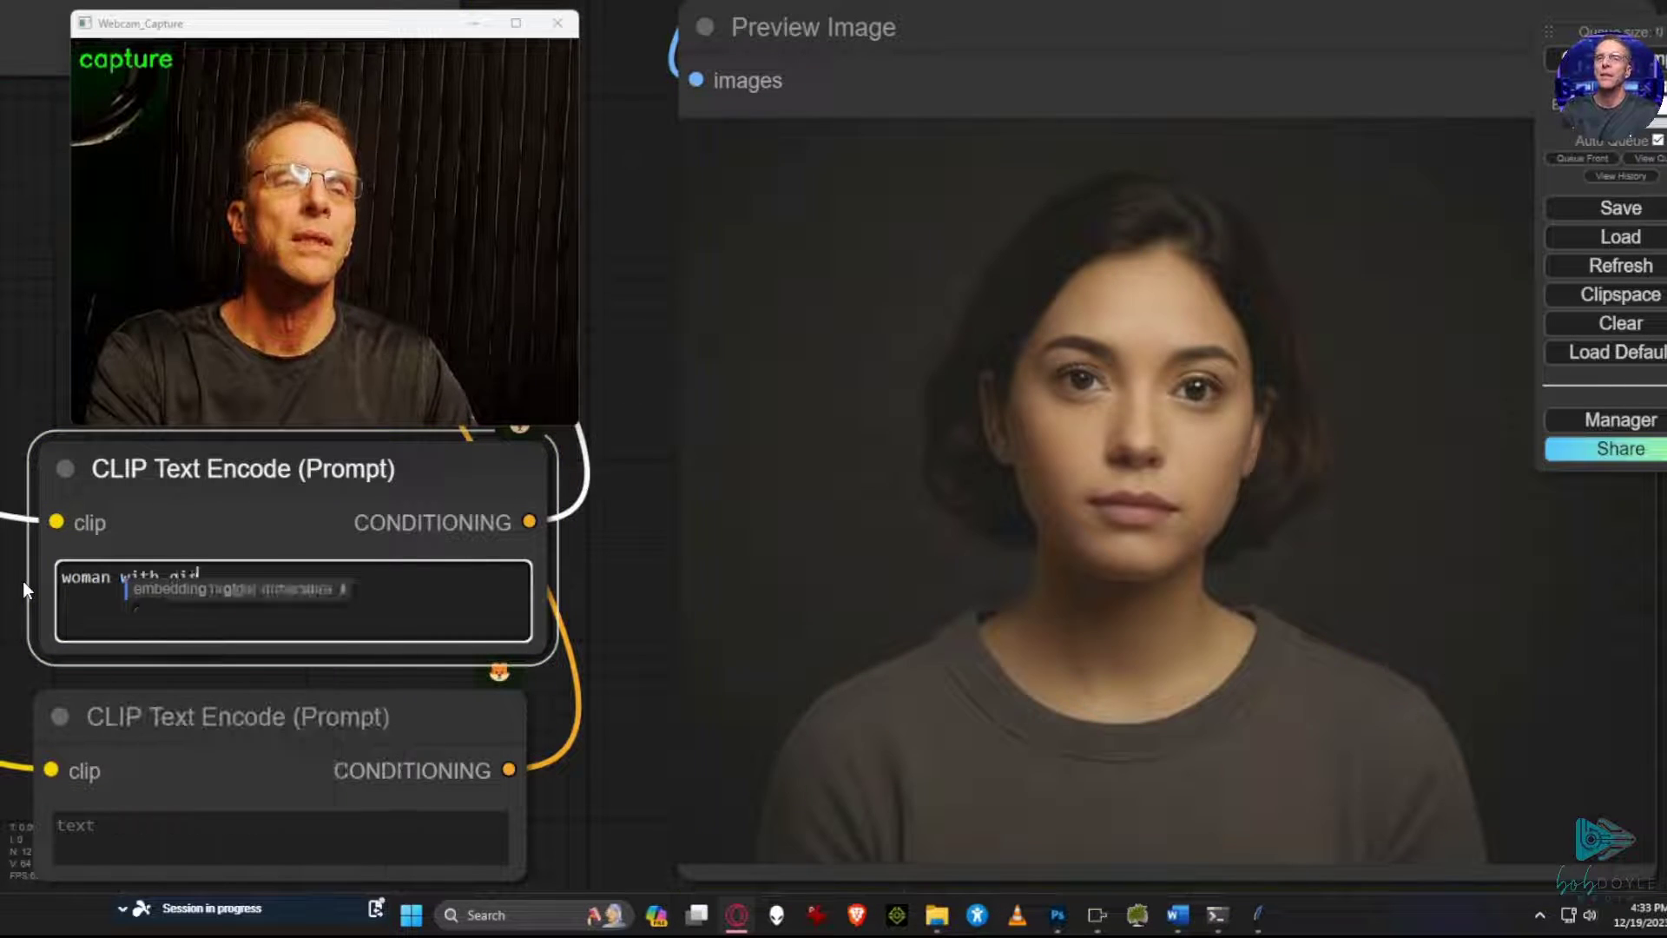
pyautogui.write('affe hea')
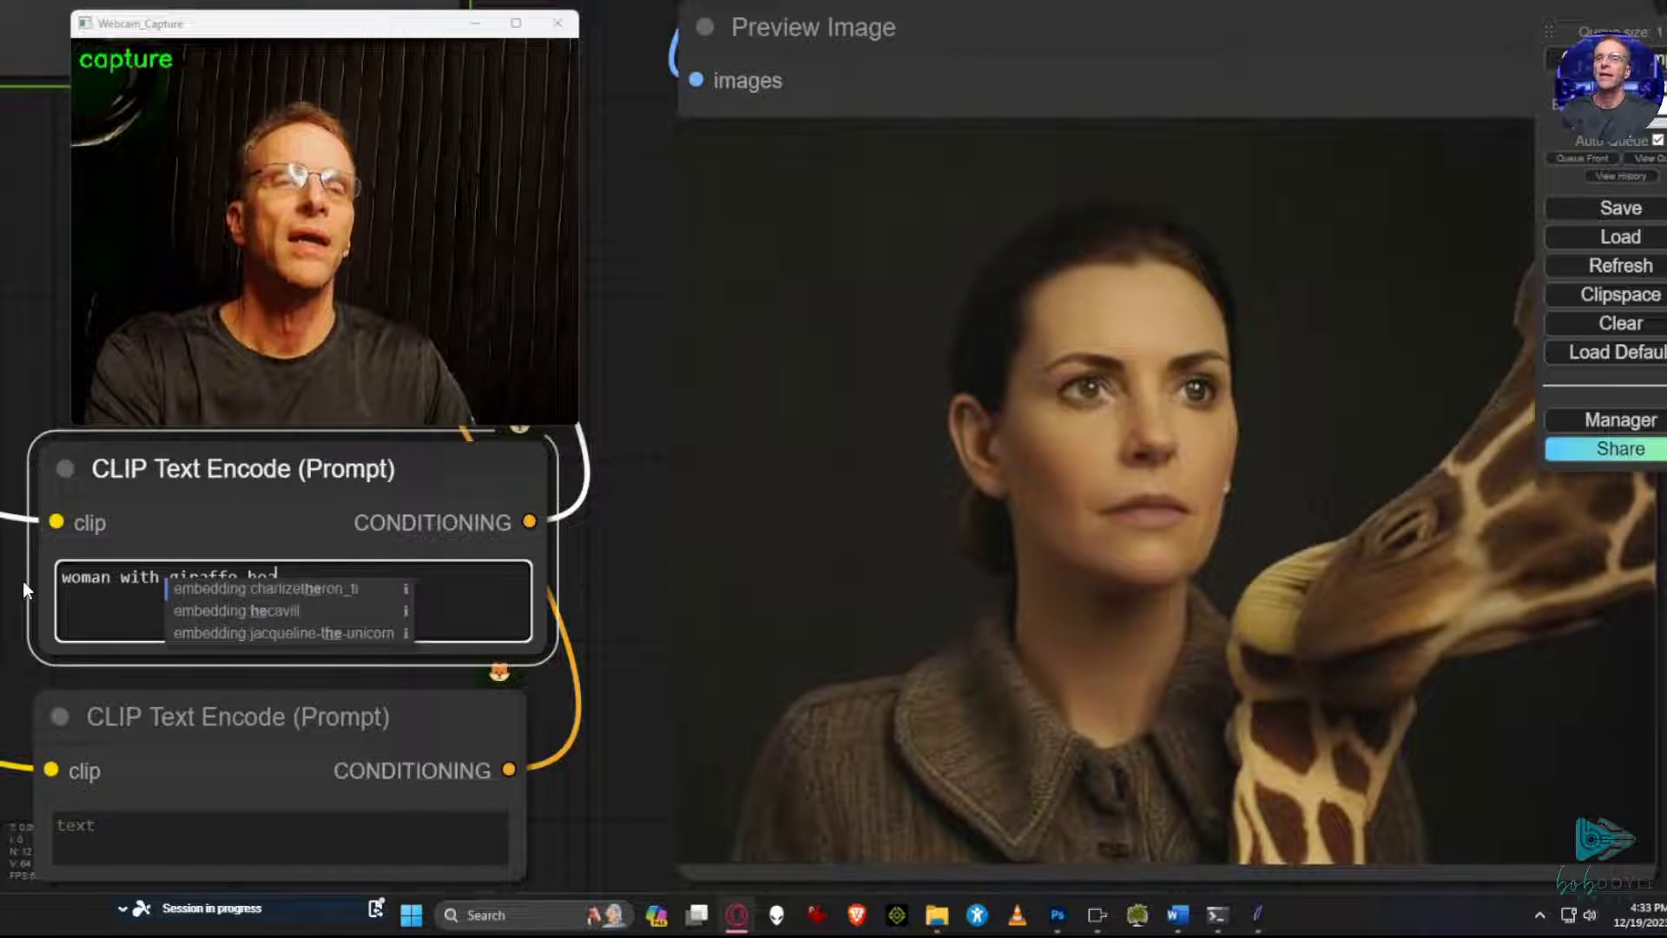
pyautogui.write('d')
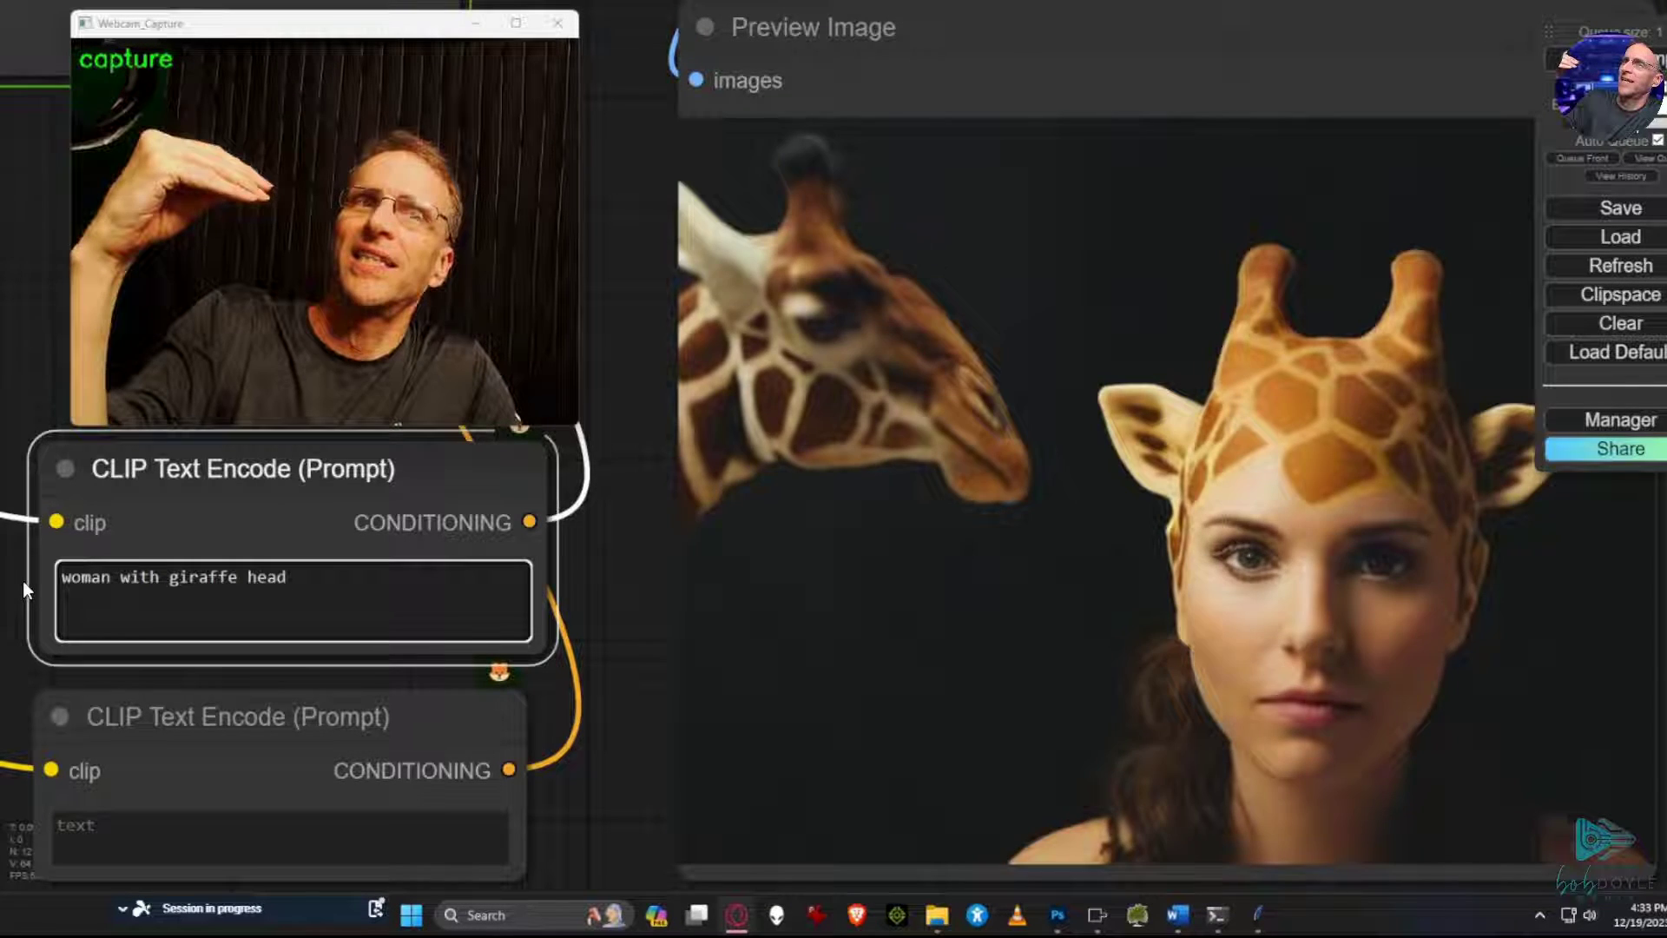
# Replace the positive prompt with "ugly troll under a bridge" and extend it with "pointing at you".
pyautogui.hotkey('ctrl', 'a')
pyautogui.write('ugl')
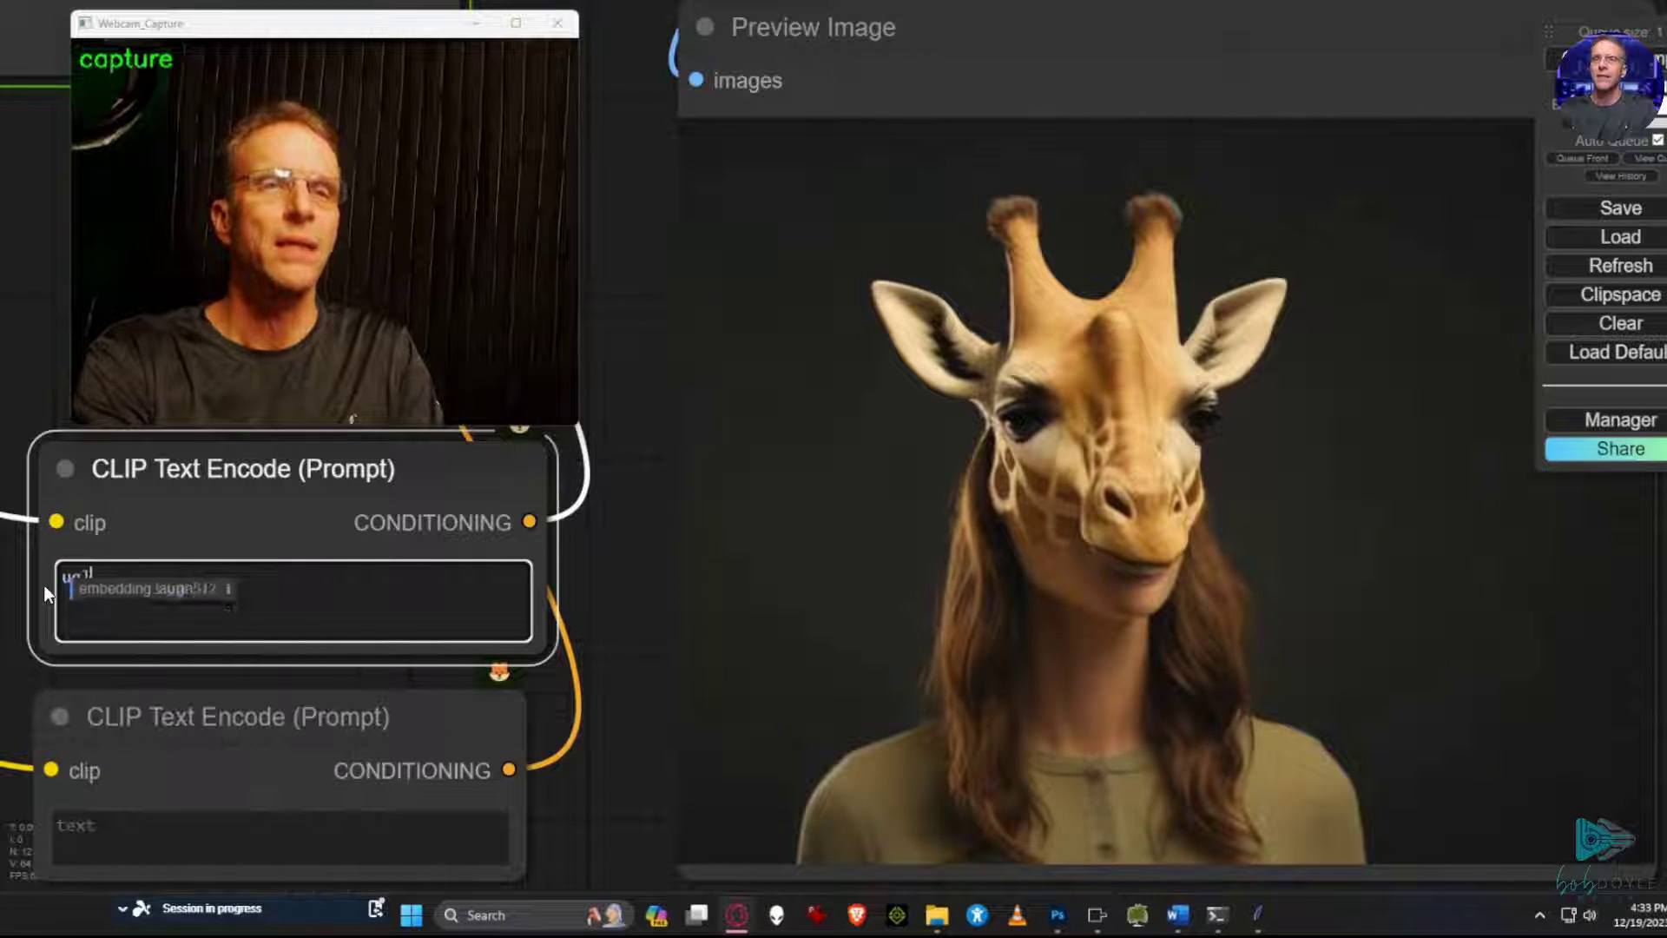
pyautogui.write('y troll ')
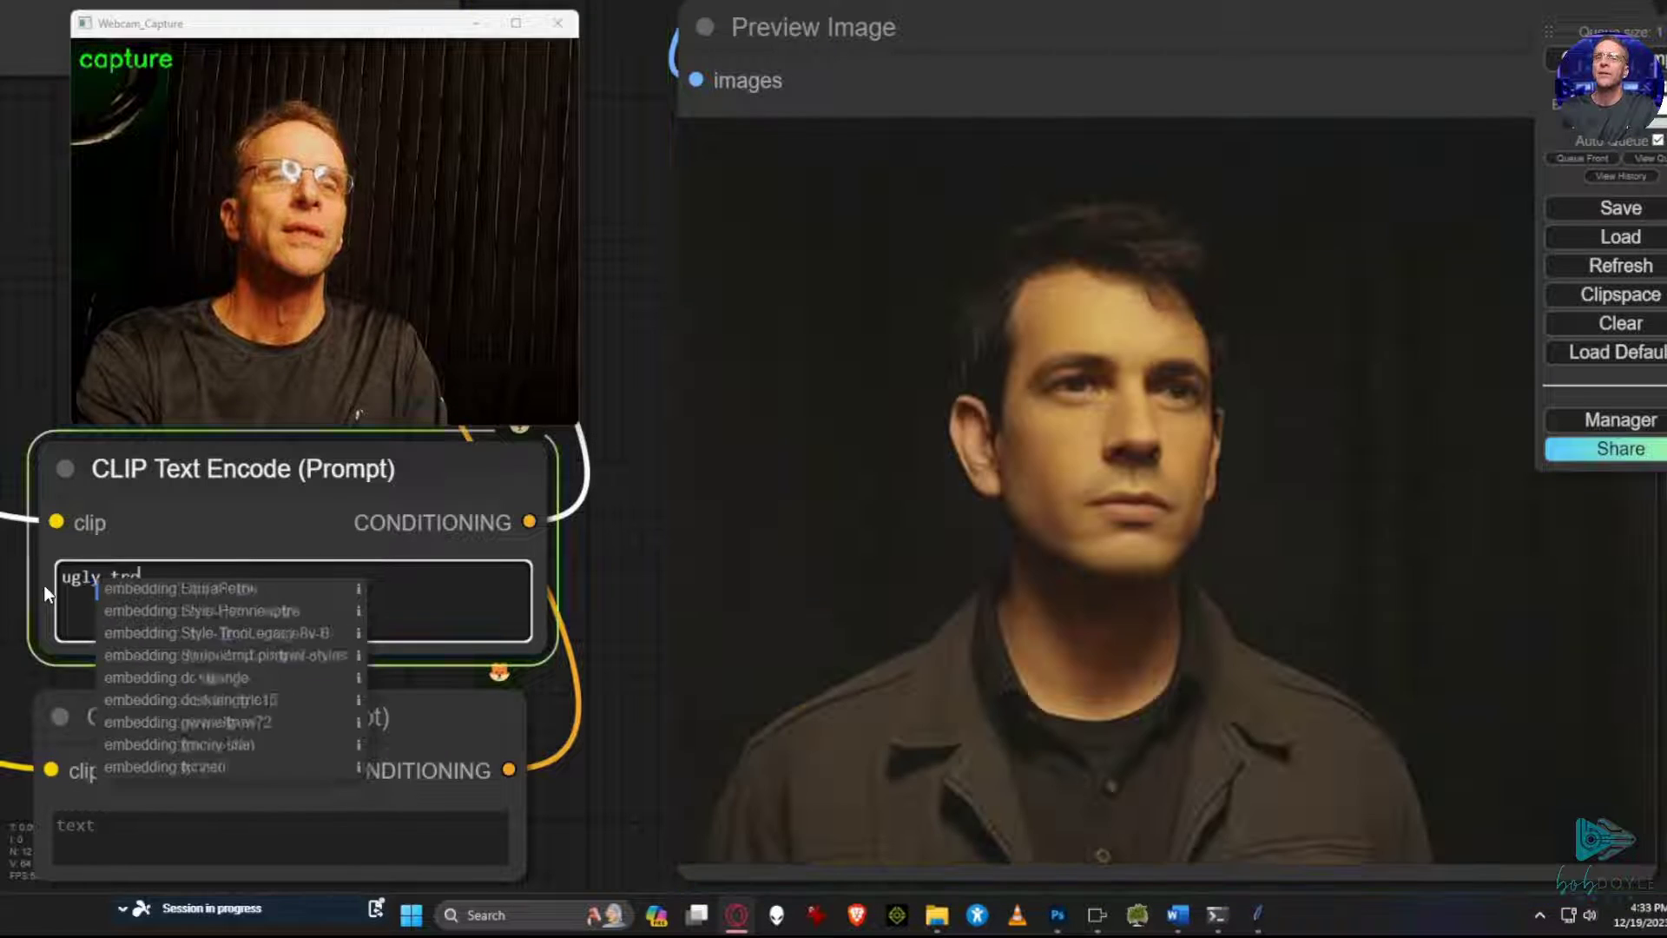
pyautogui.write('under a bridg')
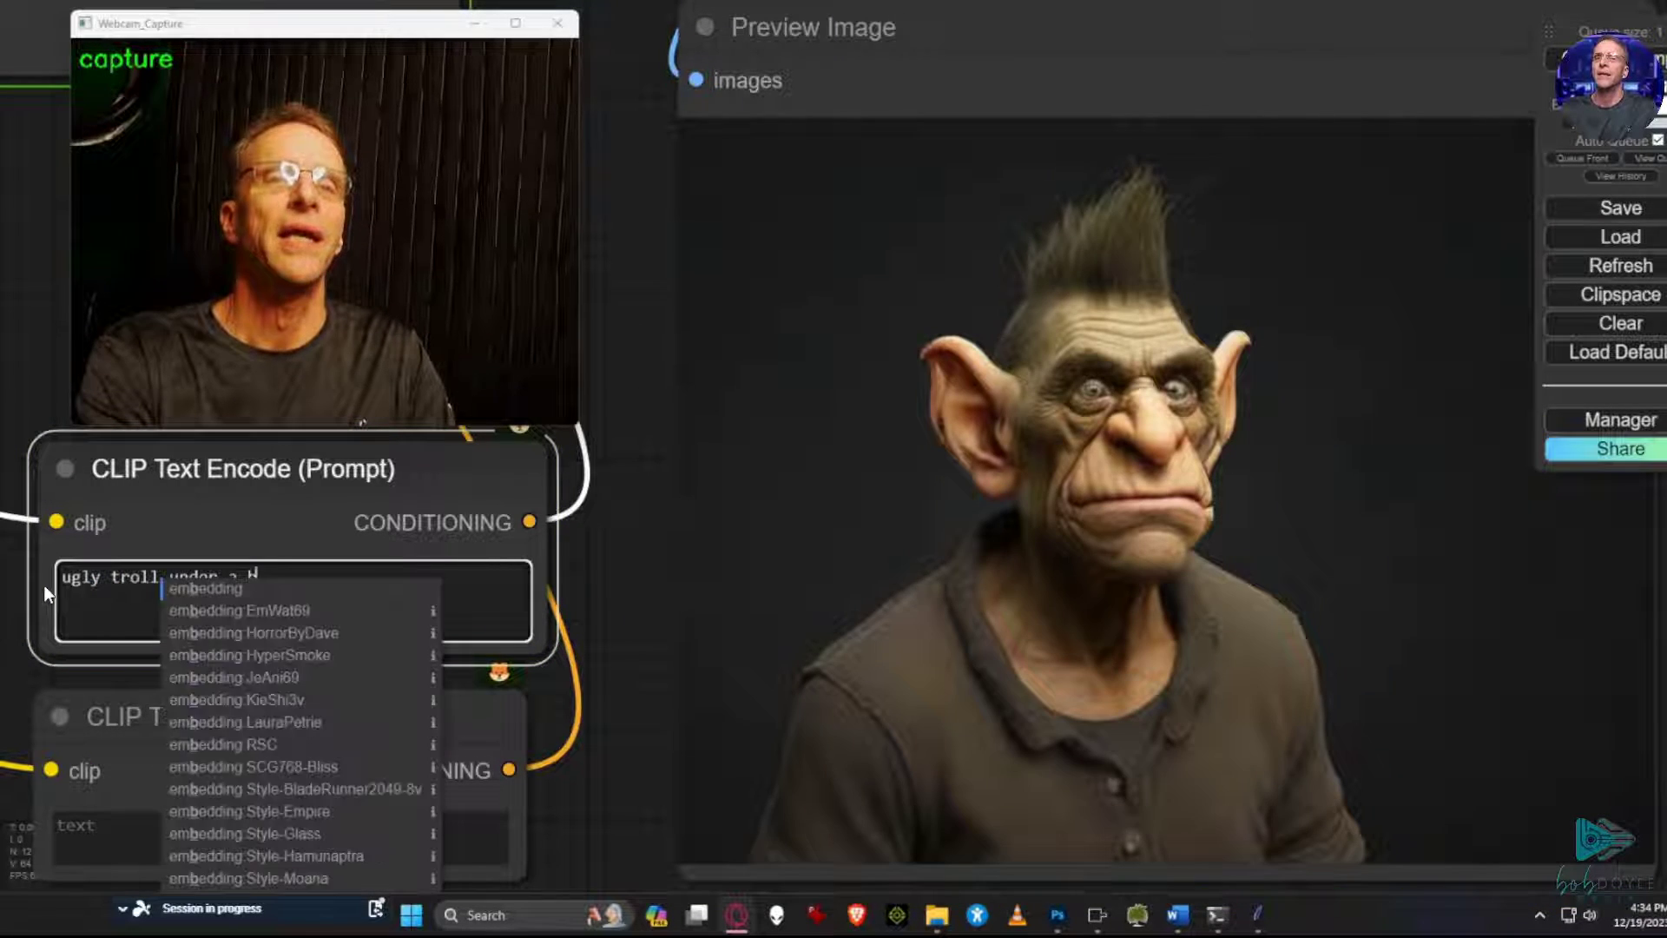
pyautogui.write('e')
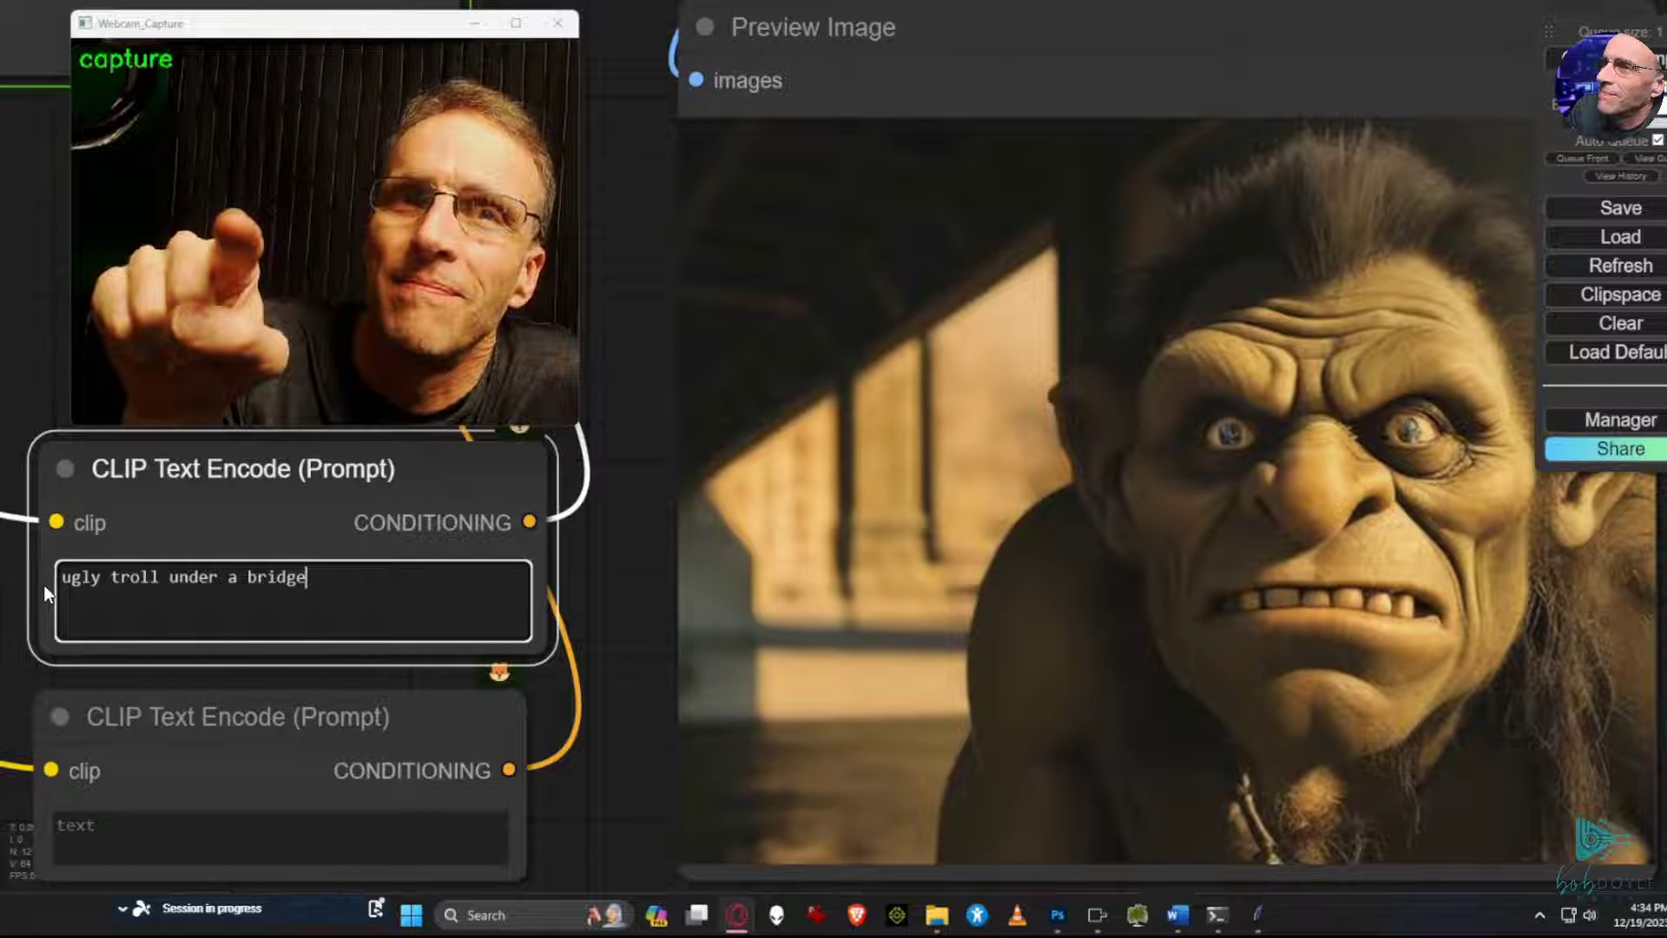
pyautogui.write('pointing at you')
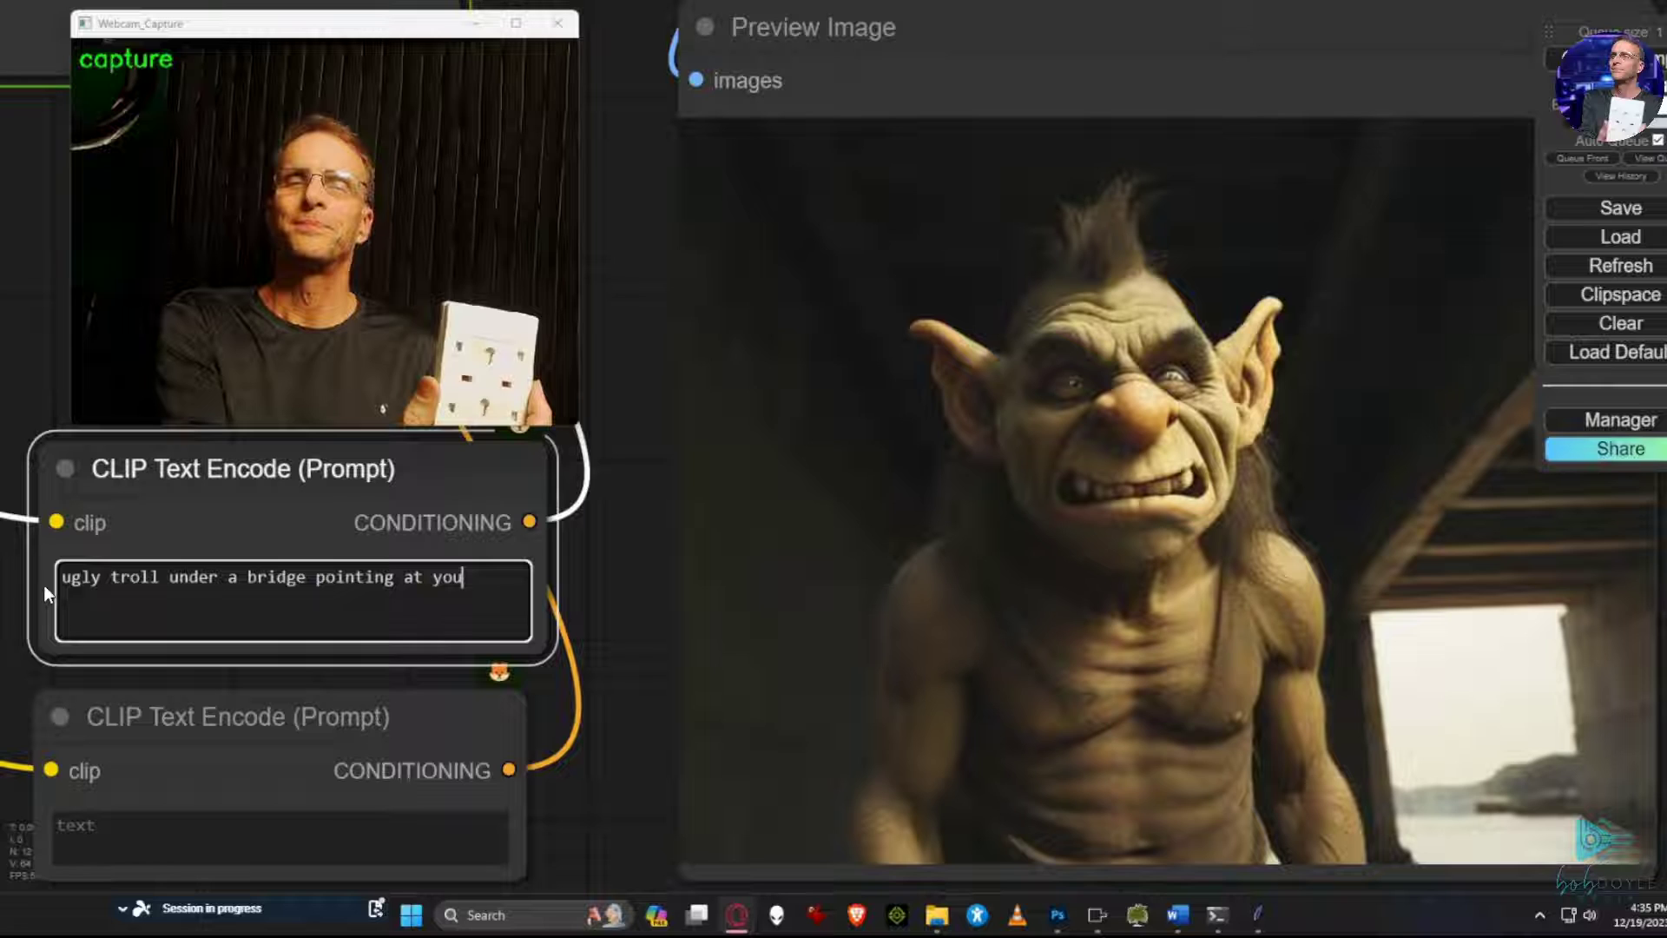
# Replace the positive prompt with "scary (scarecrow:1.15) dressed as superman".
pyautogui.hotkey('ctrl', 'a')
pyautogui.write('sc')
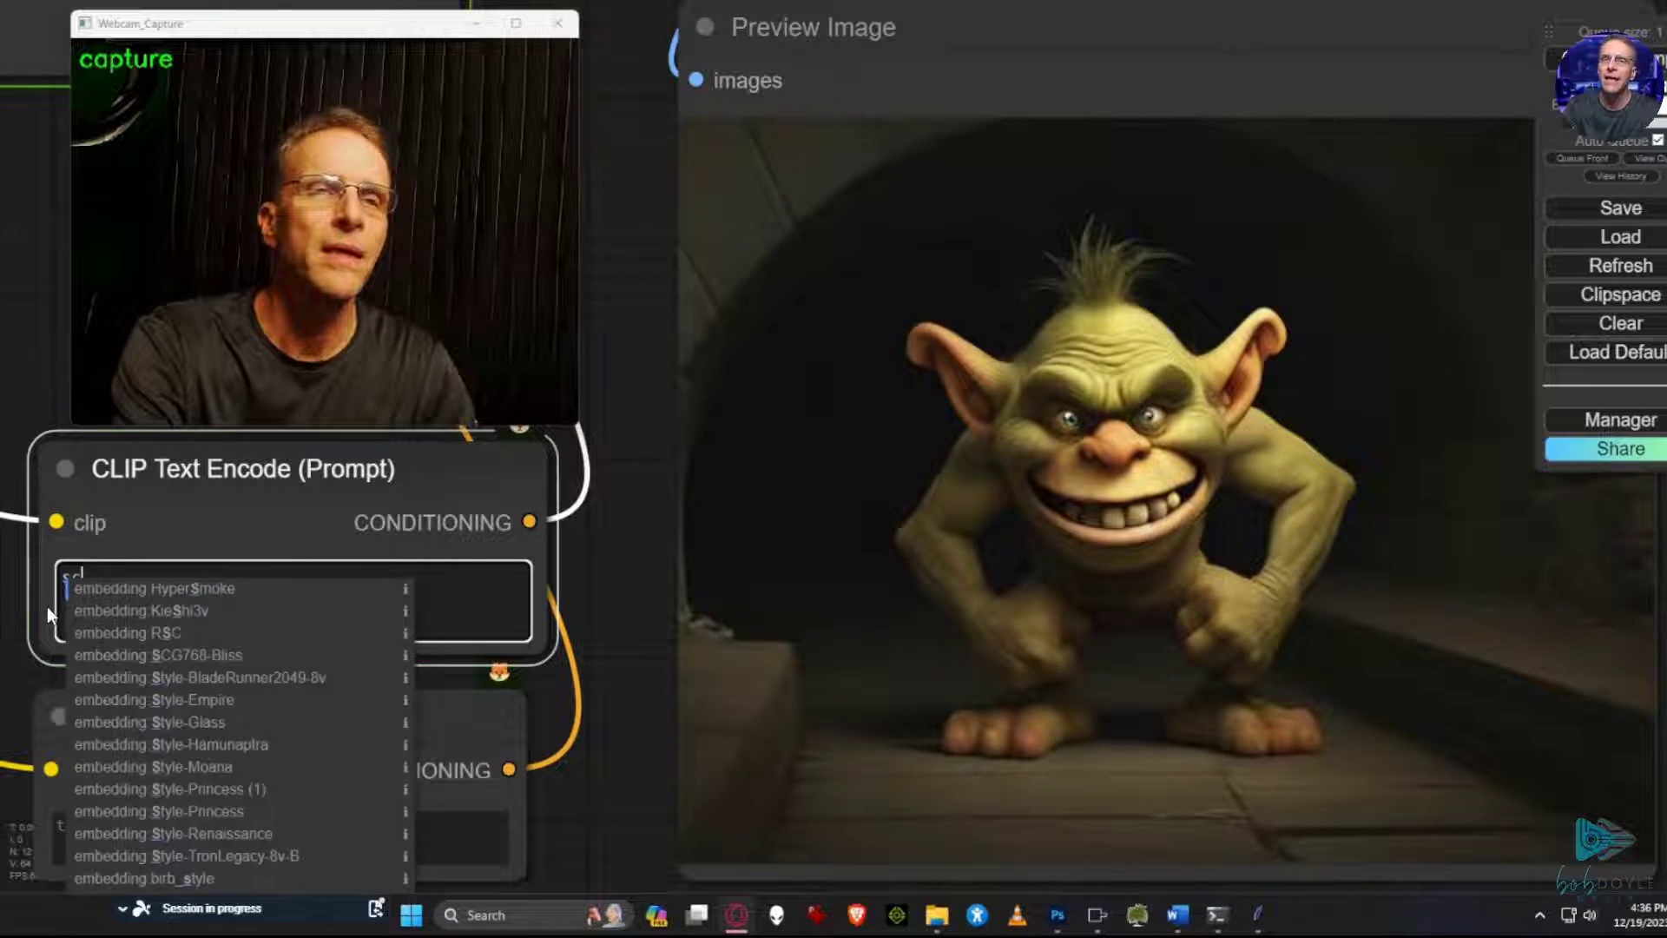
pyautogui.write('arecrow')
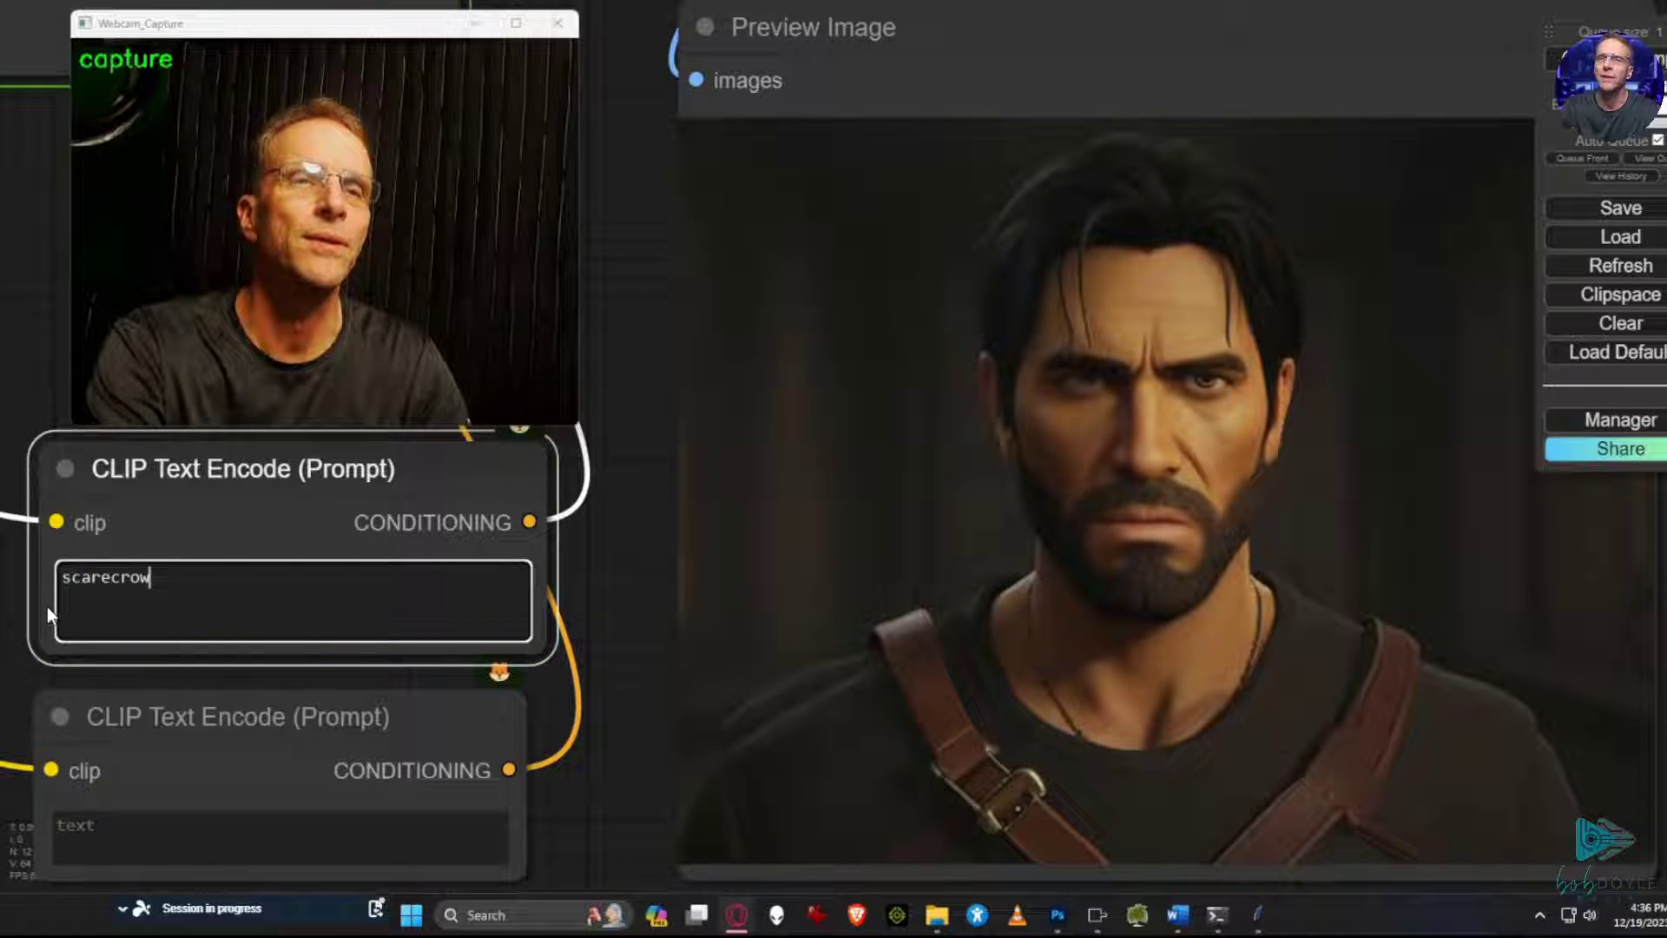
pyautogui.write(' dresse')
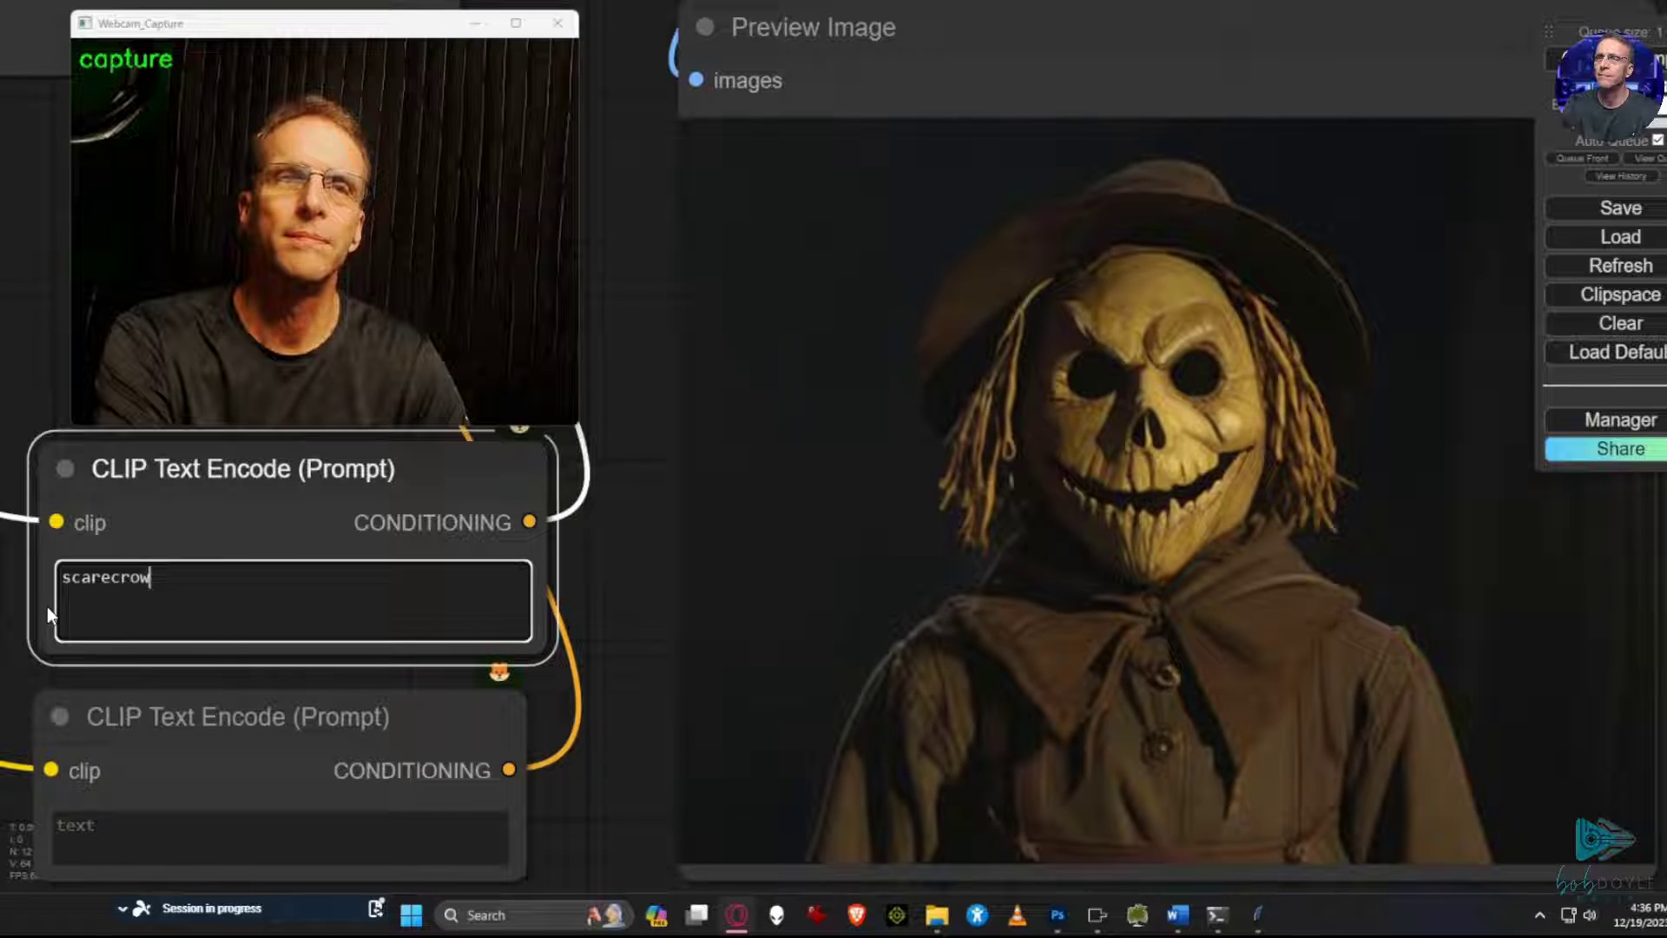
pyautogui.write('d as superman')
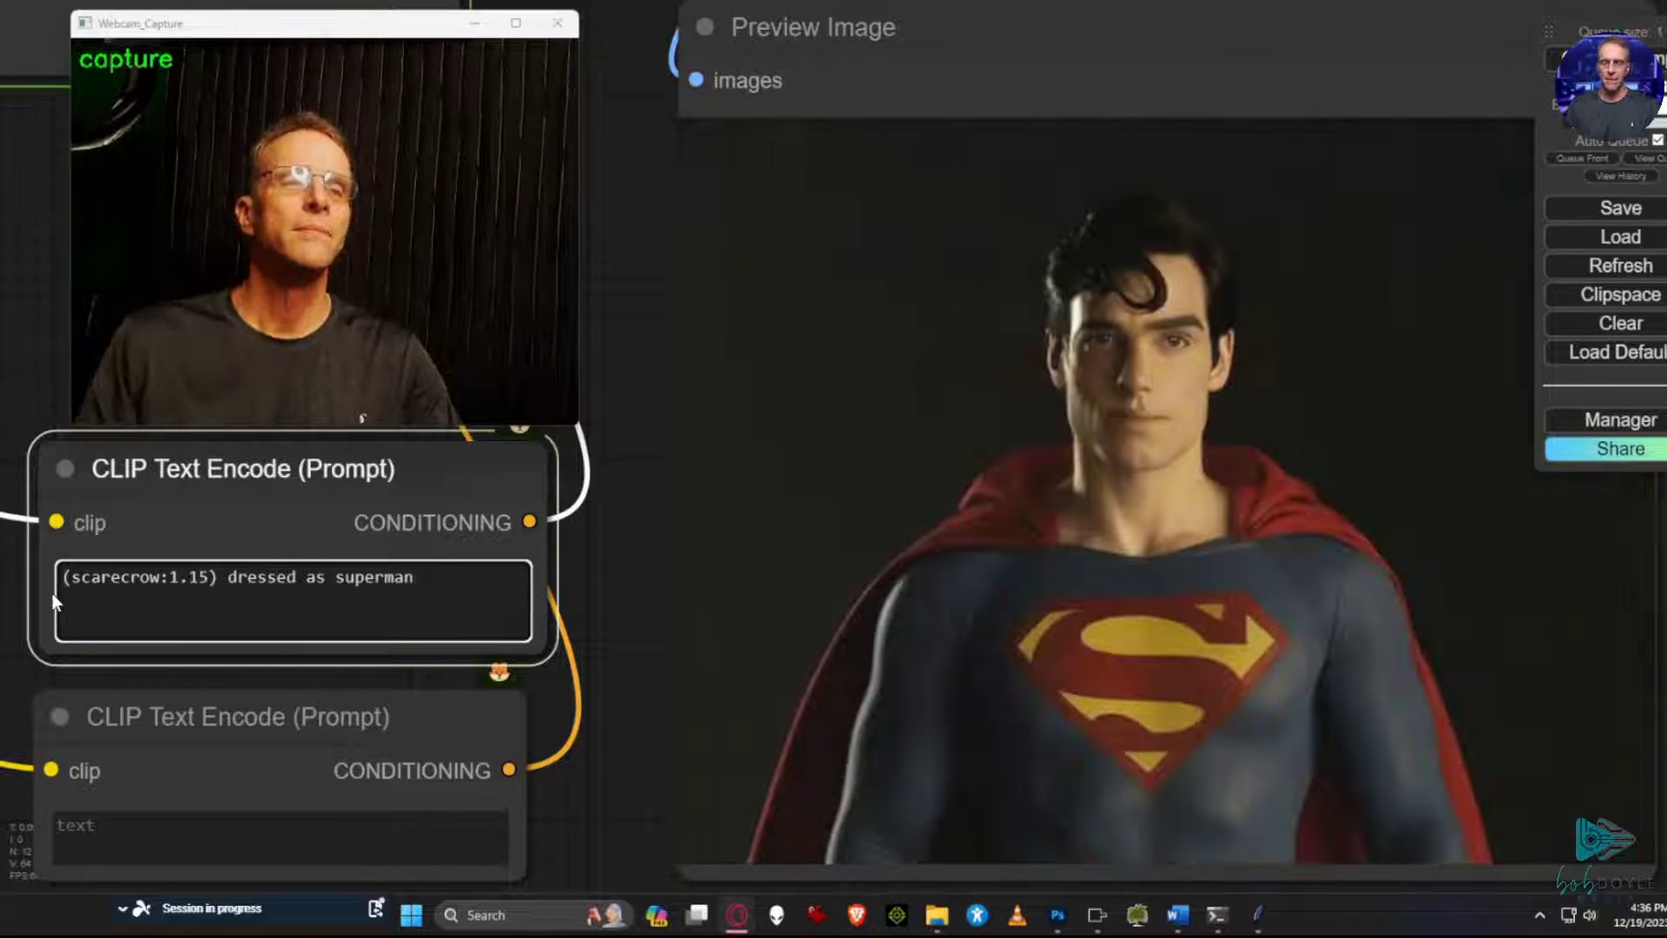
pyautogui.write('scary (')
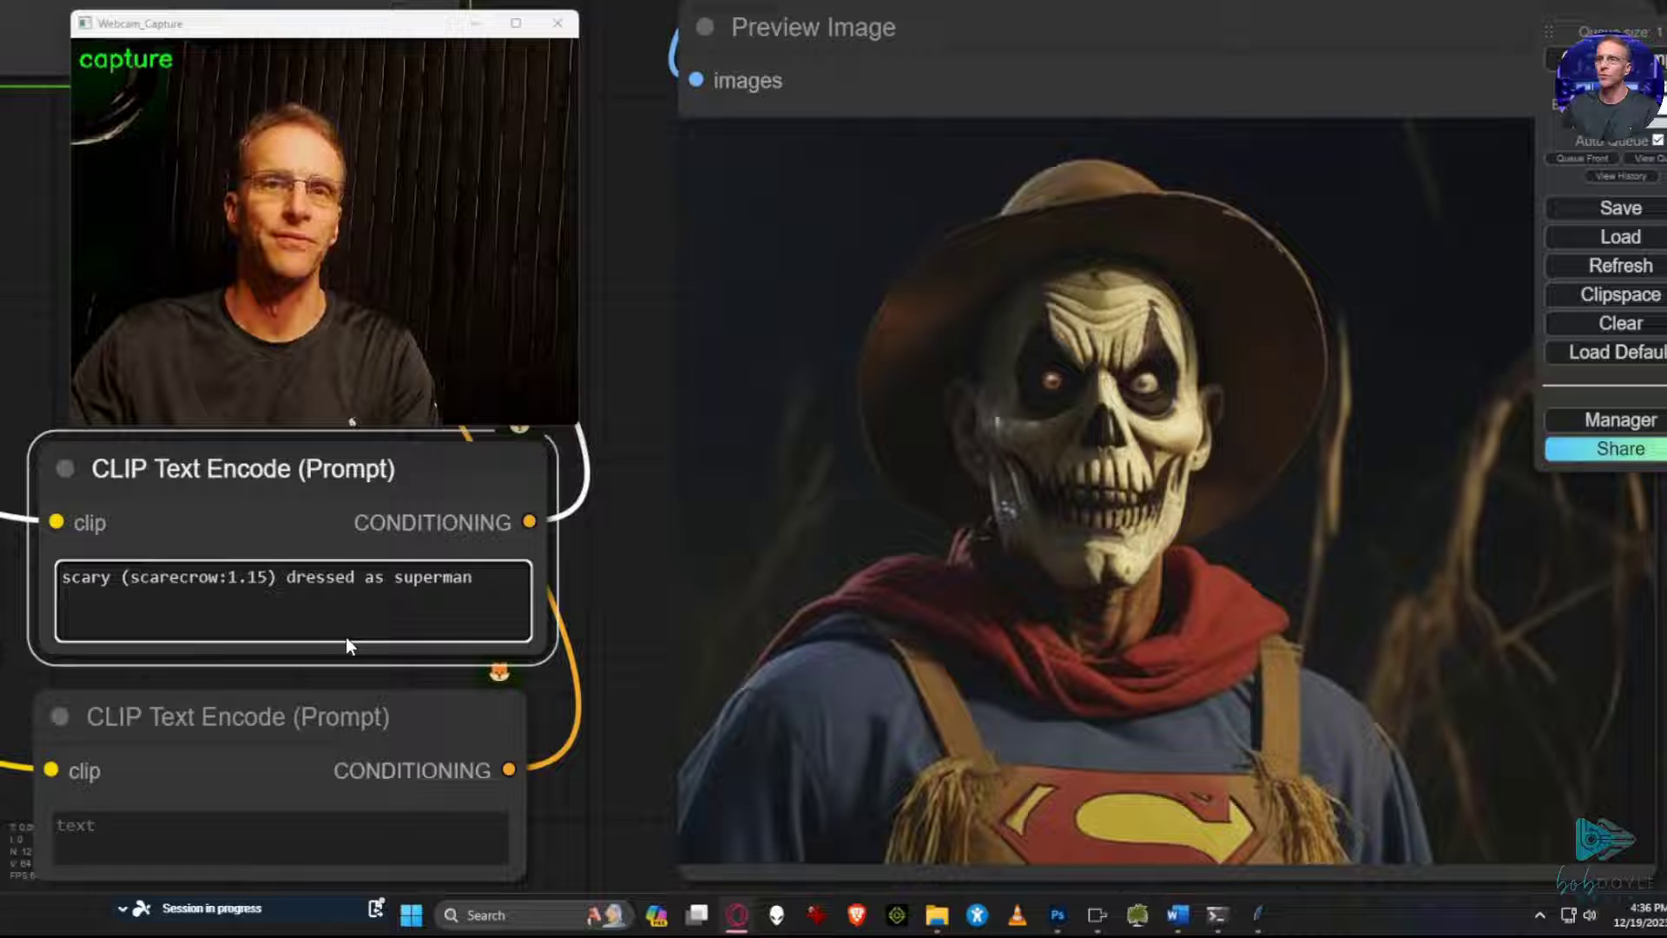
# Increment the sampler's seed to vary the generated scarecrow image and return to the prompts and image preview.
pyautogui.moveTo(636, 219); pyautogui.dragTo(1163, 749)
pyautogui.moveTo(1045, 313); pyautogui.dragTo(1114, 336)
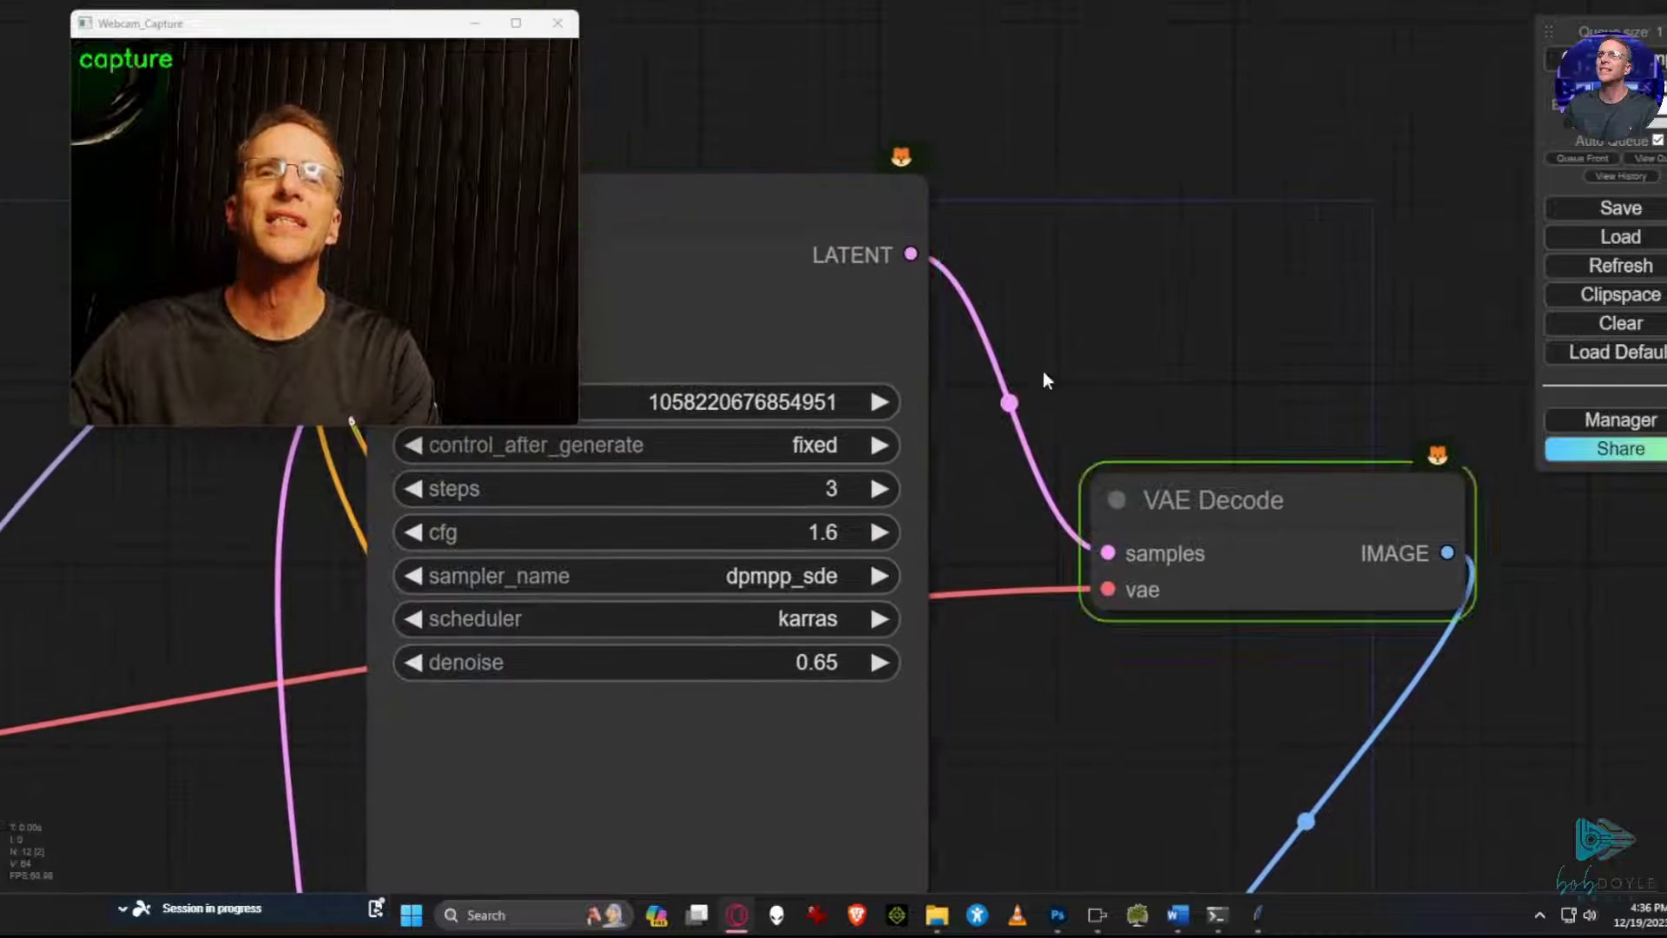
pyautogui.click(887, 406)
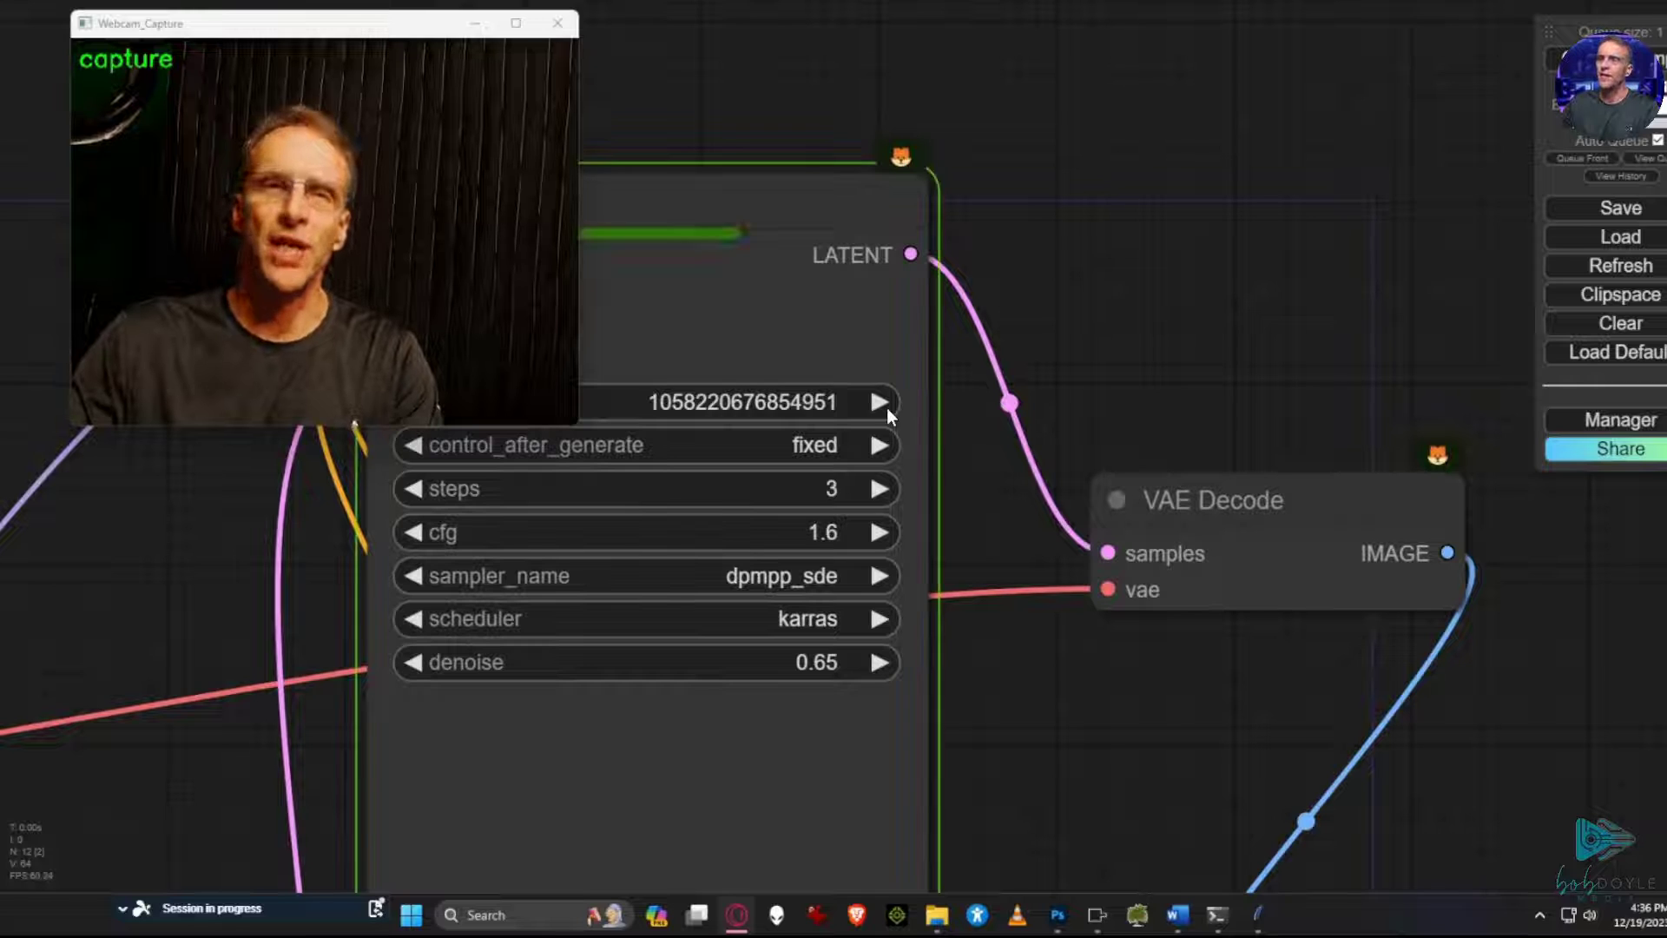
pyautogui.click(888, 406)
pyautogui.moveTo(1207, 743); pyautogui.dragTo(1125, 268)
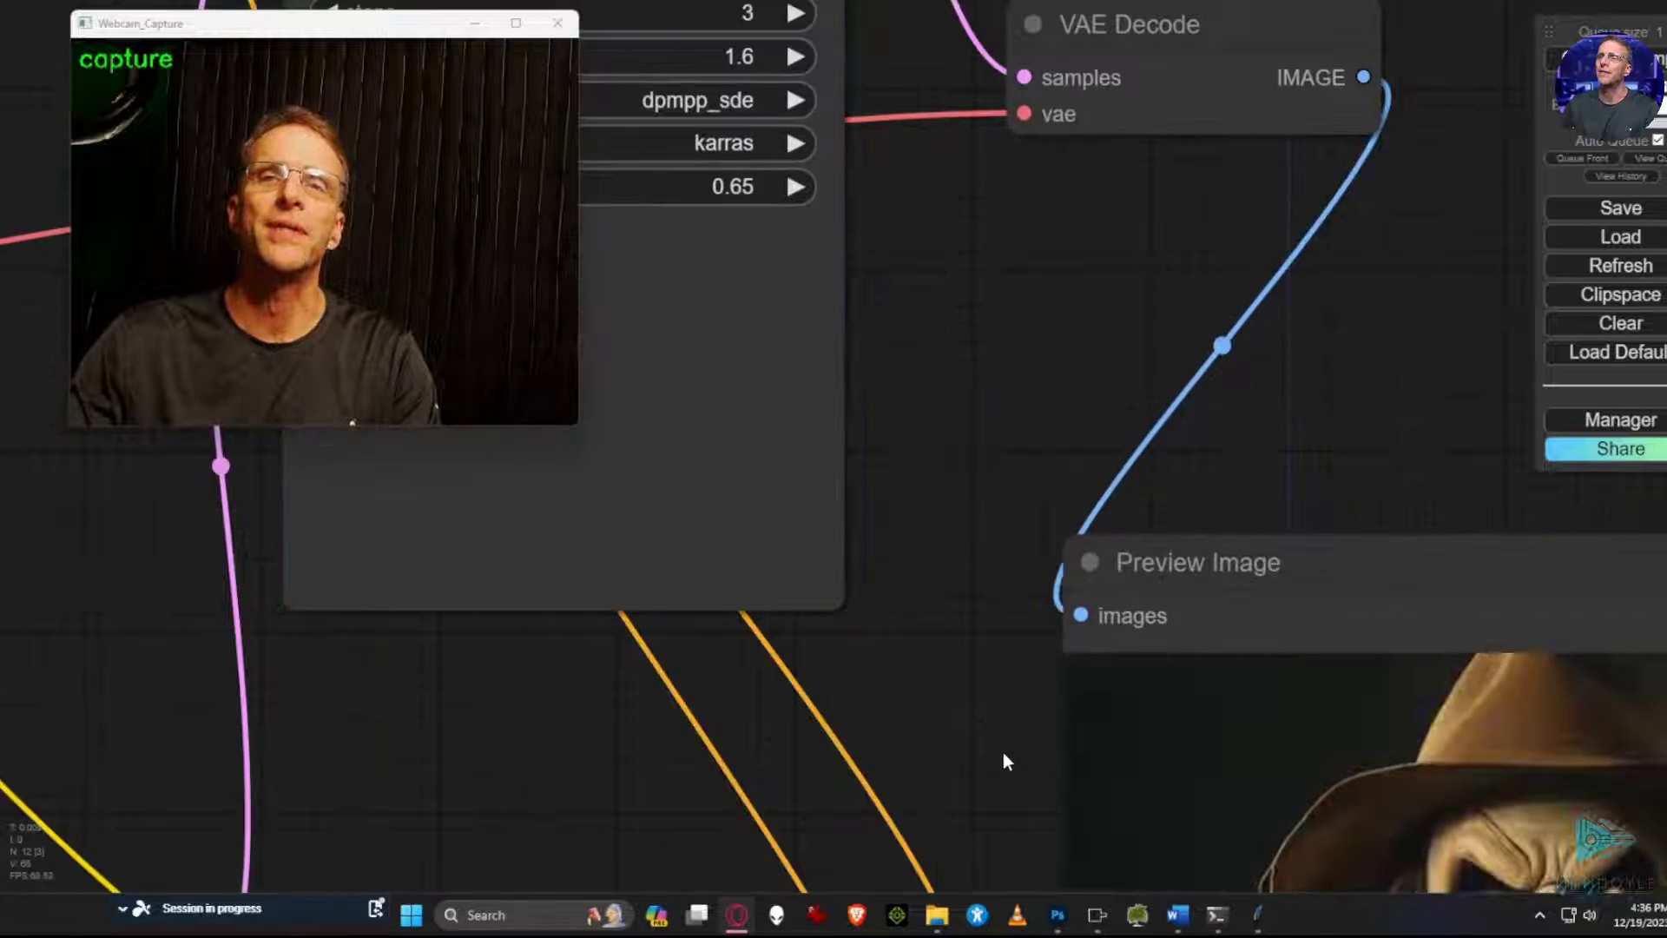
pyautogui.moveTo(994, 681); pyautogui.dragTo(986, 660)
pyautogui.moveTo(968, 650); pyautogui.dragTo(930, 605)
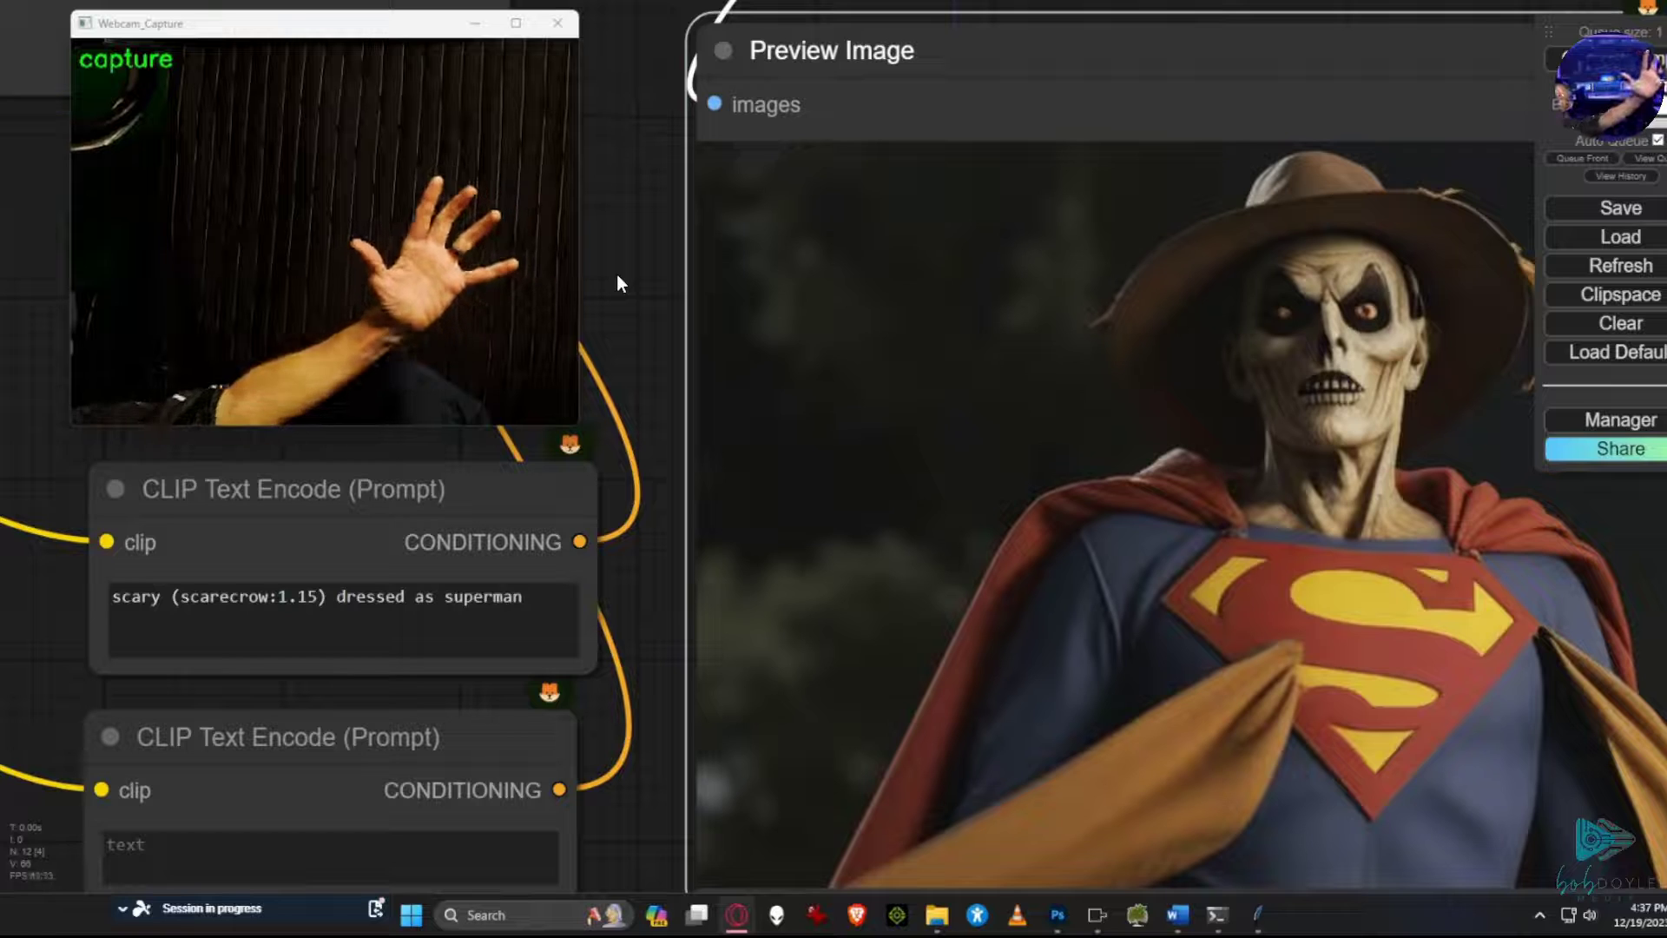
# Replace the positive prompt with "canary" and set the negative prompt to "people, person, man, woman, human, child".
pyautogui.moveTo(525, 596); pyautogui.dragTo(28, 580)
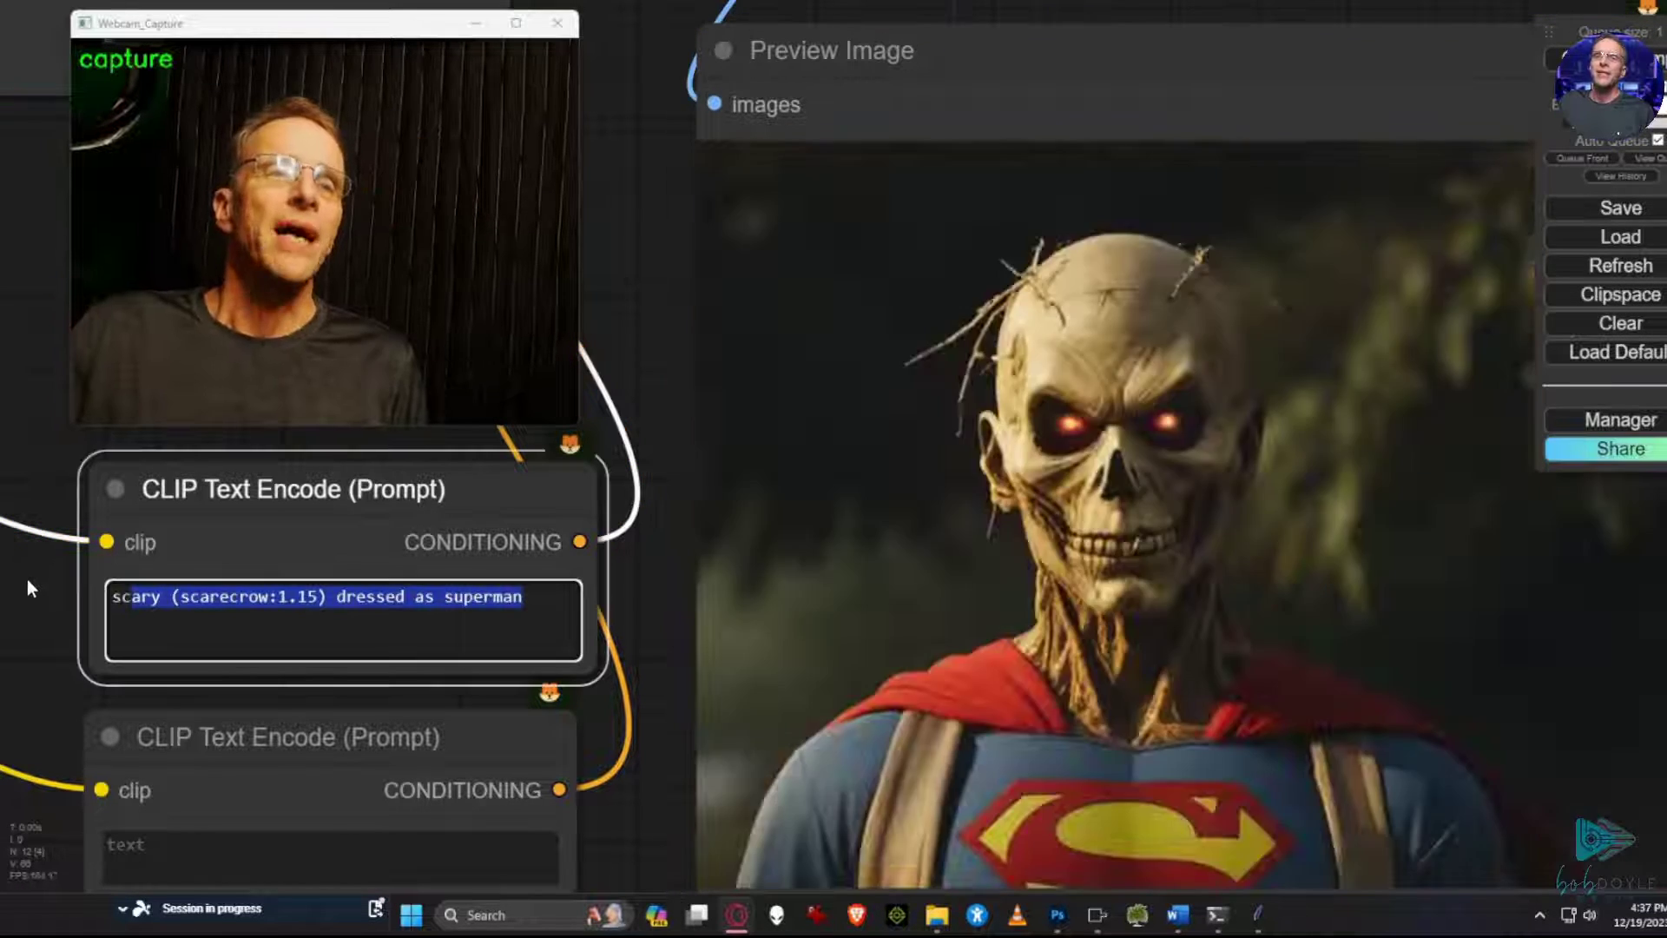
pyautogui.write('canary')
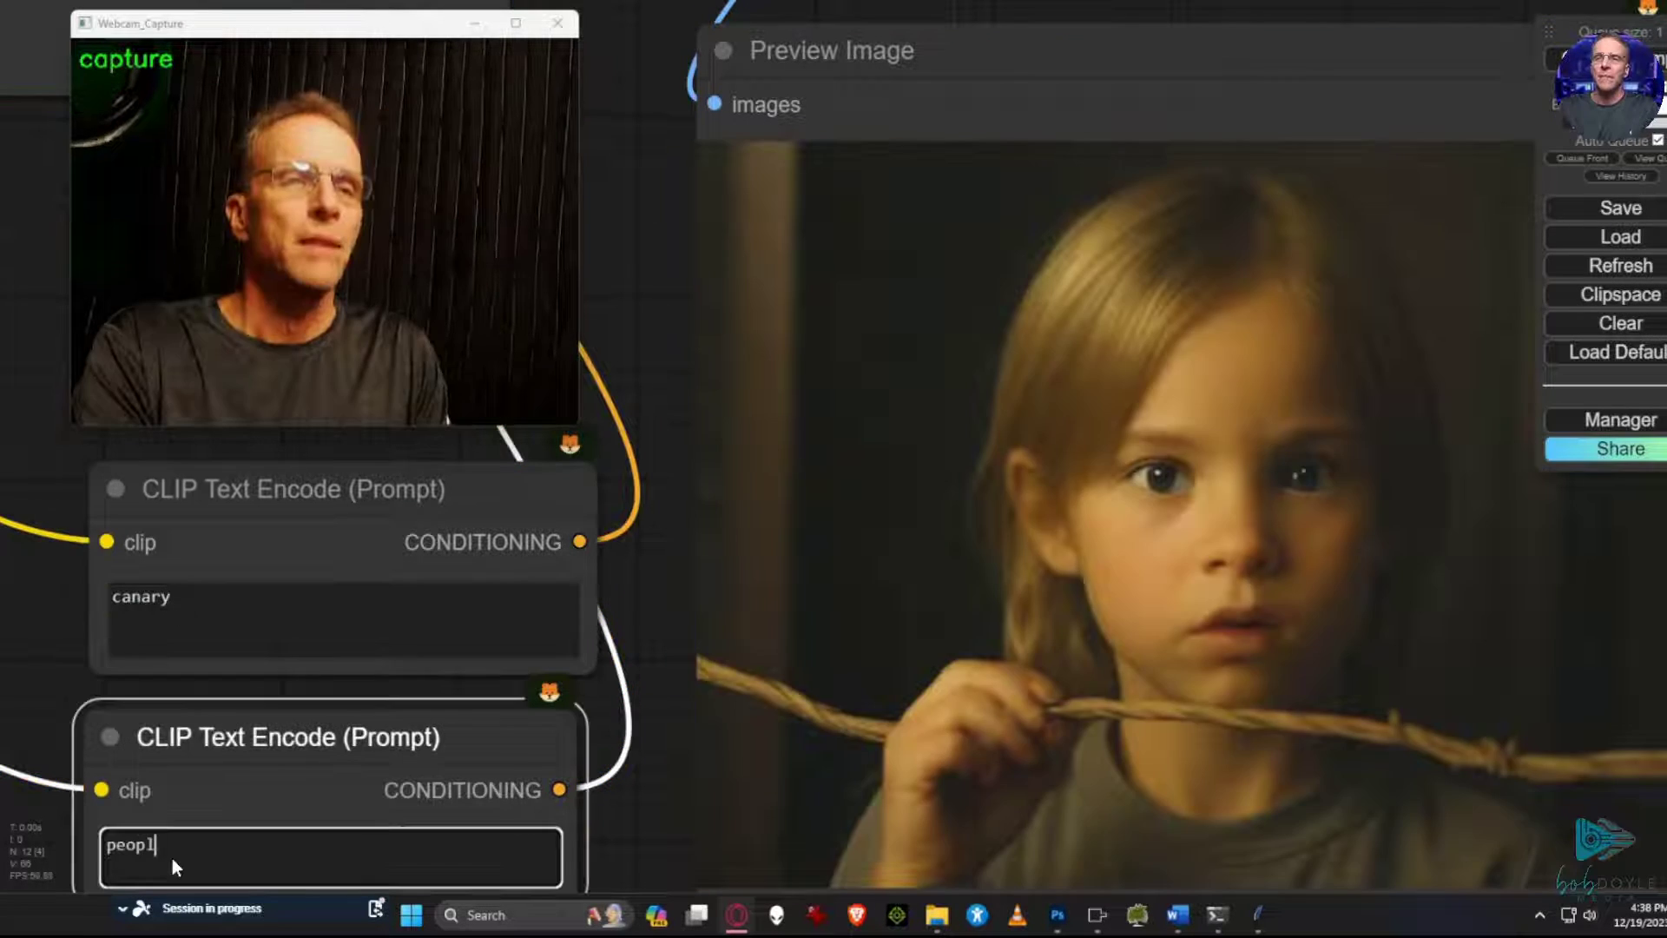
pyautogui.write('e, ')
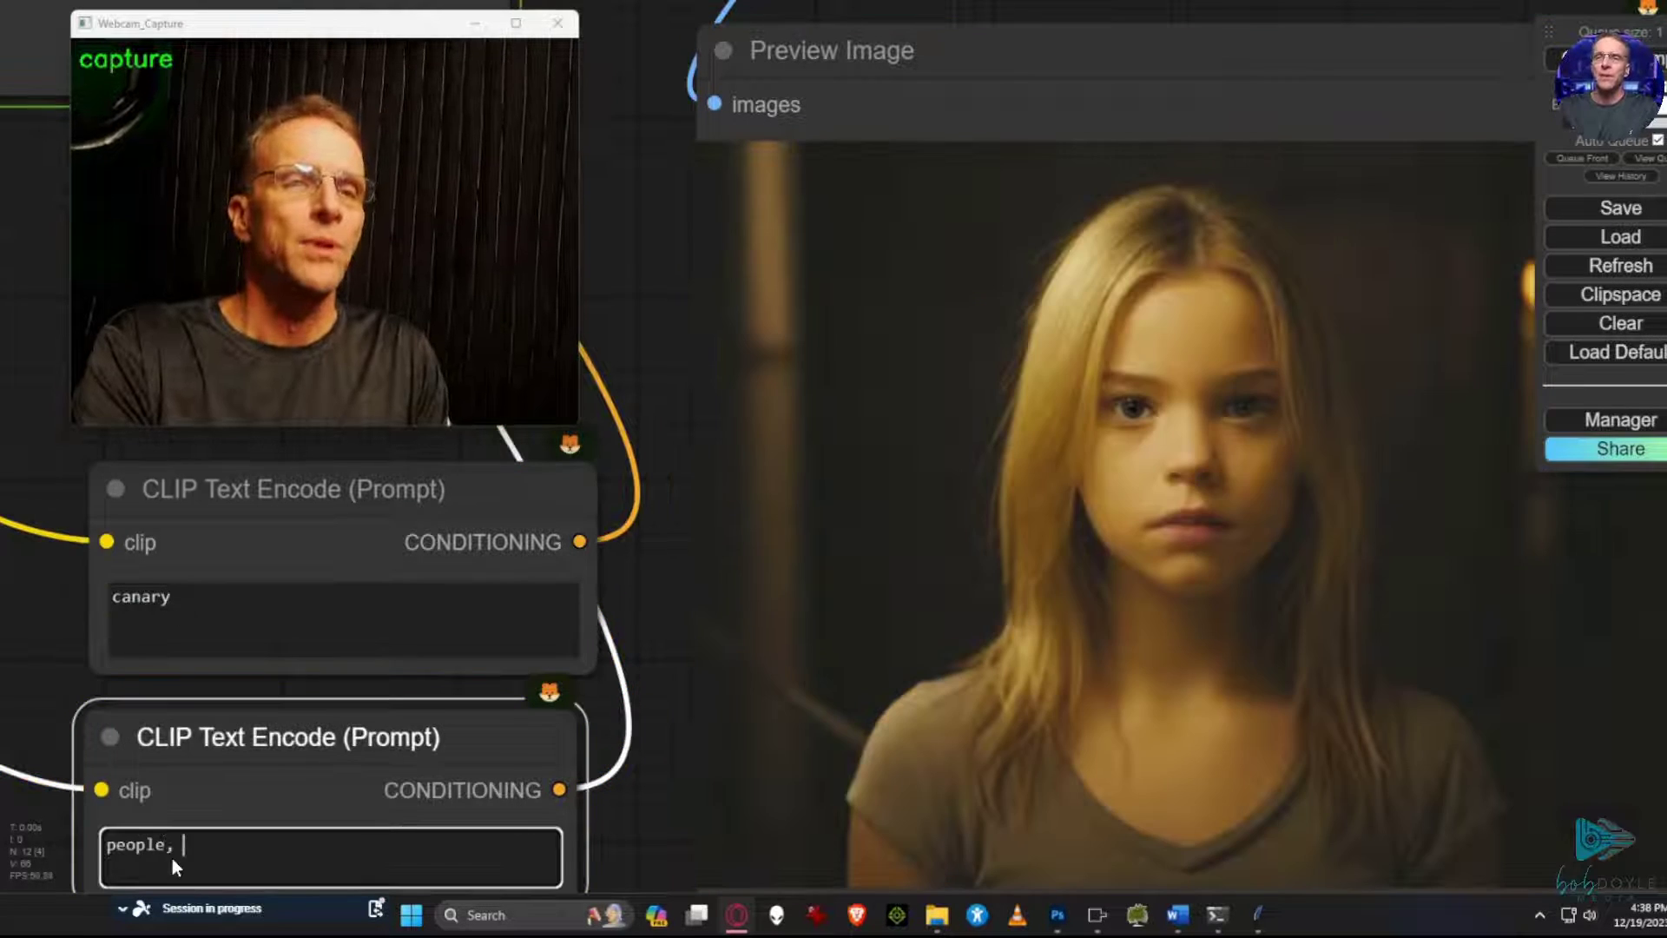
pyautogui.write('person, man, woman, h')
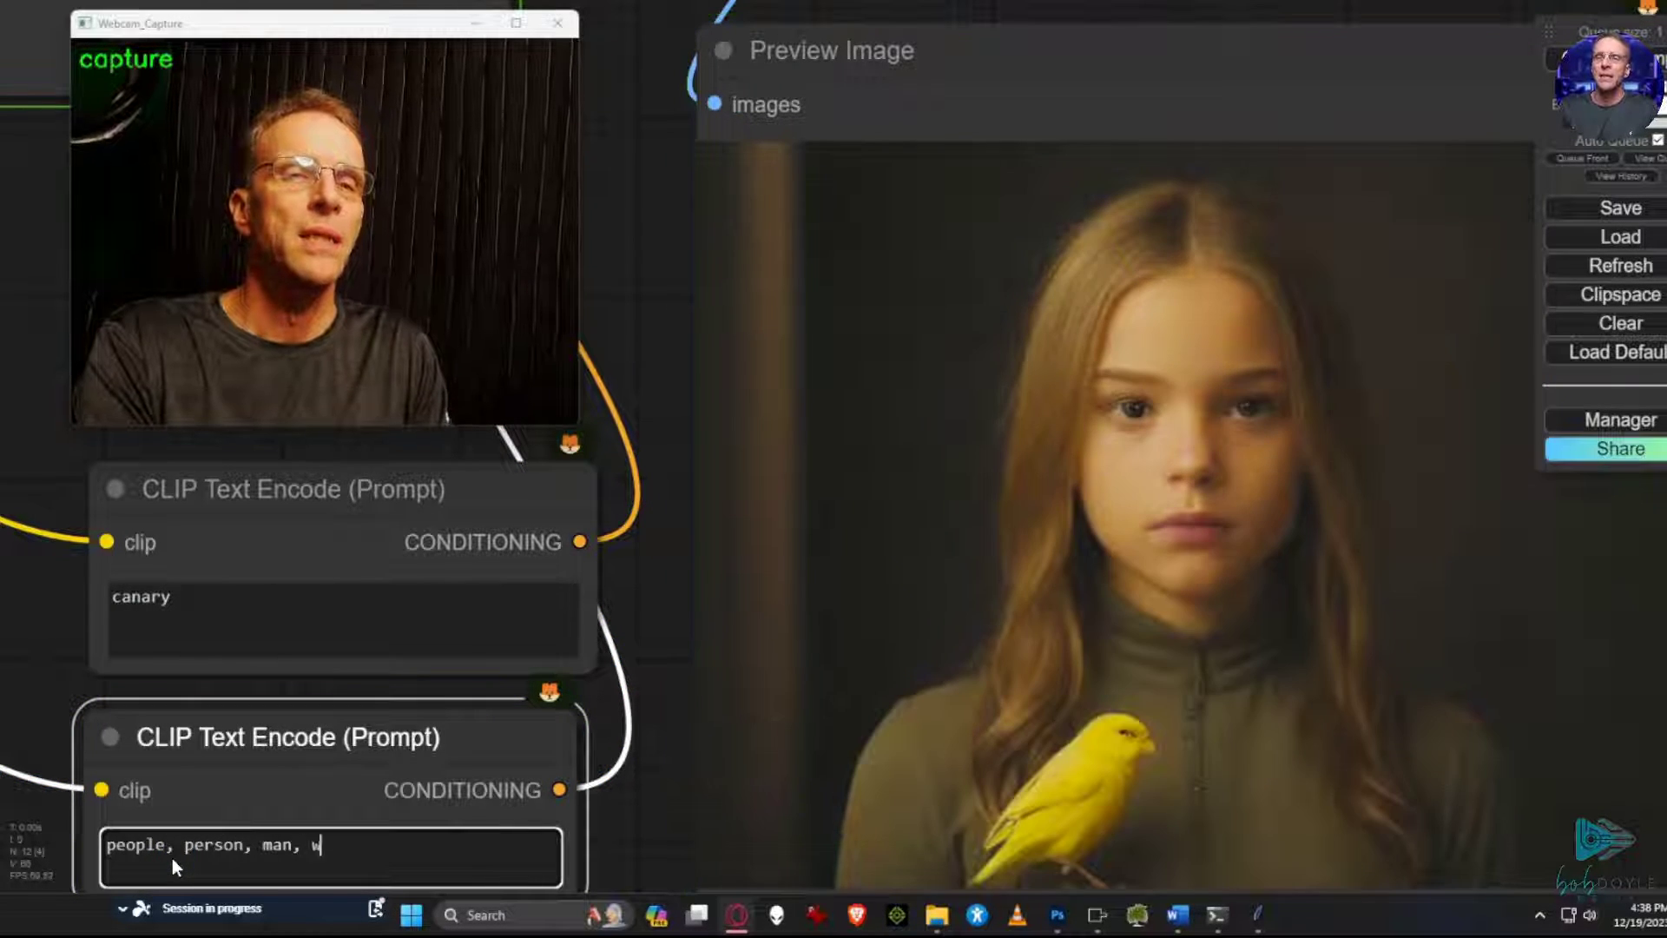
pyautogui.write('uman, child')
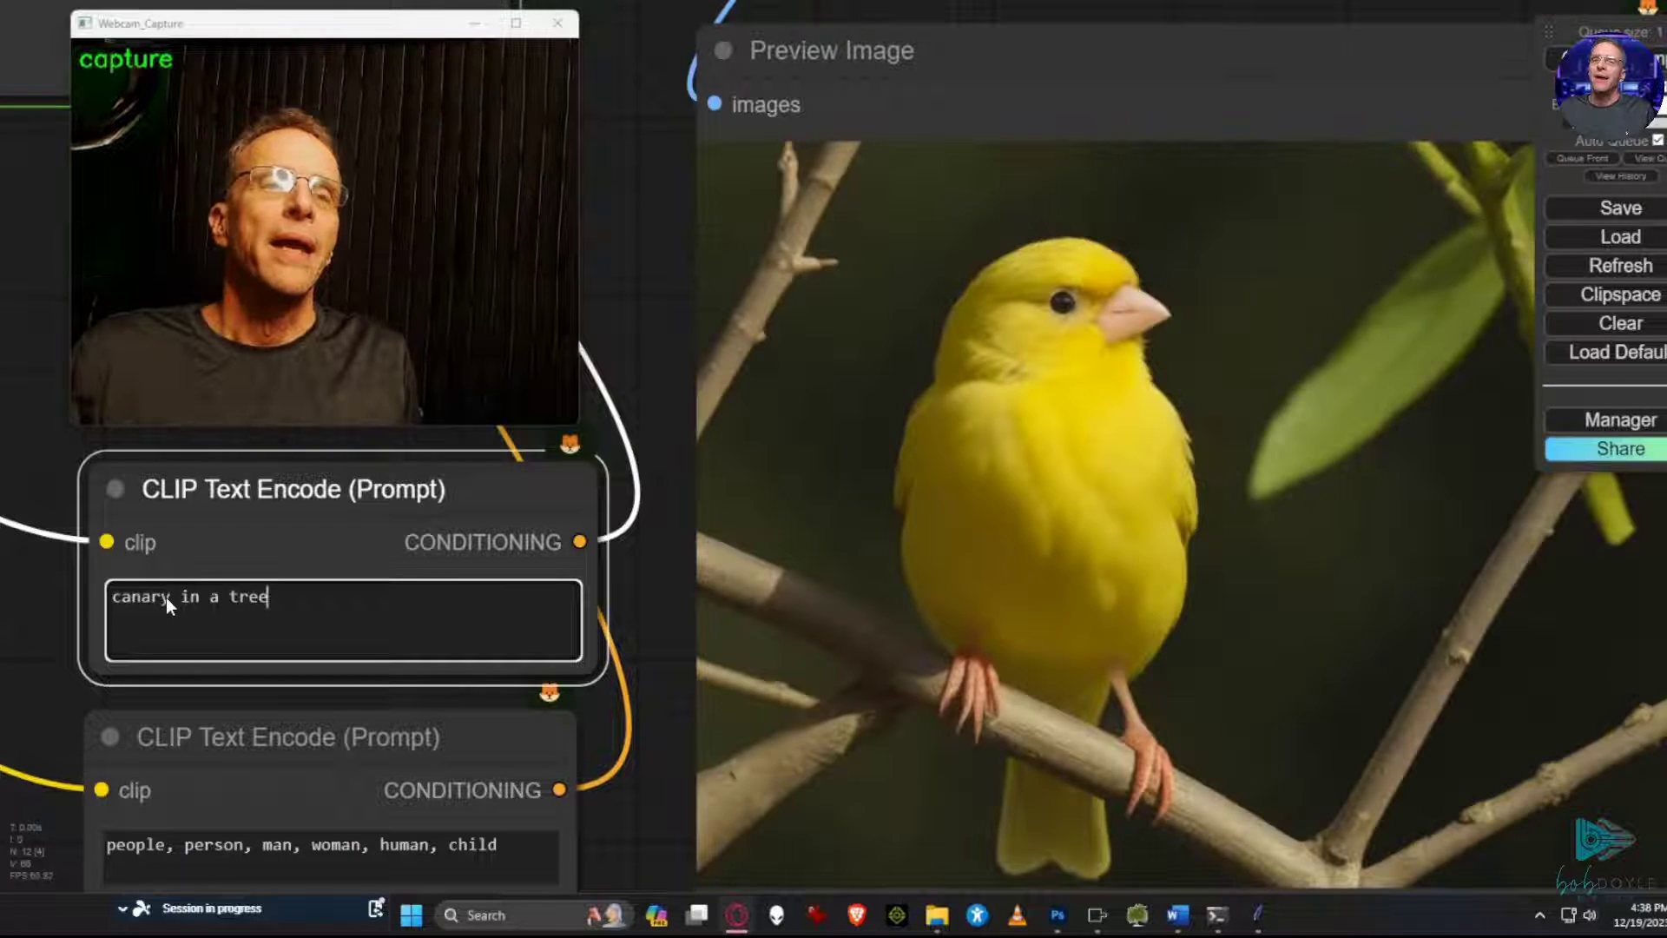
# Change the bird in the positive prompt to the plural so it reads "canaries in a tree".
pyautogui.moveTo(165, 598); pyautogui.dragTo(168, 596)
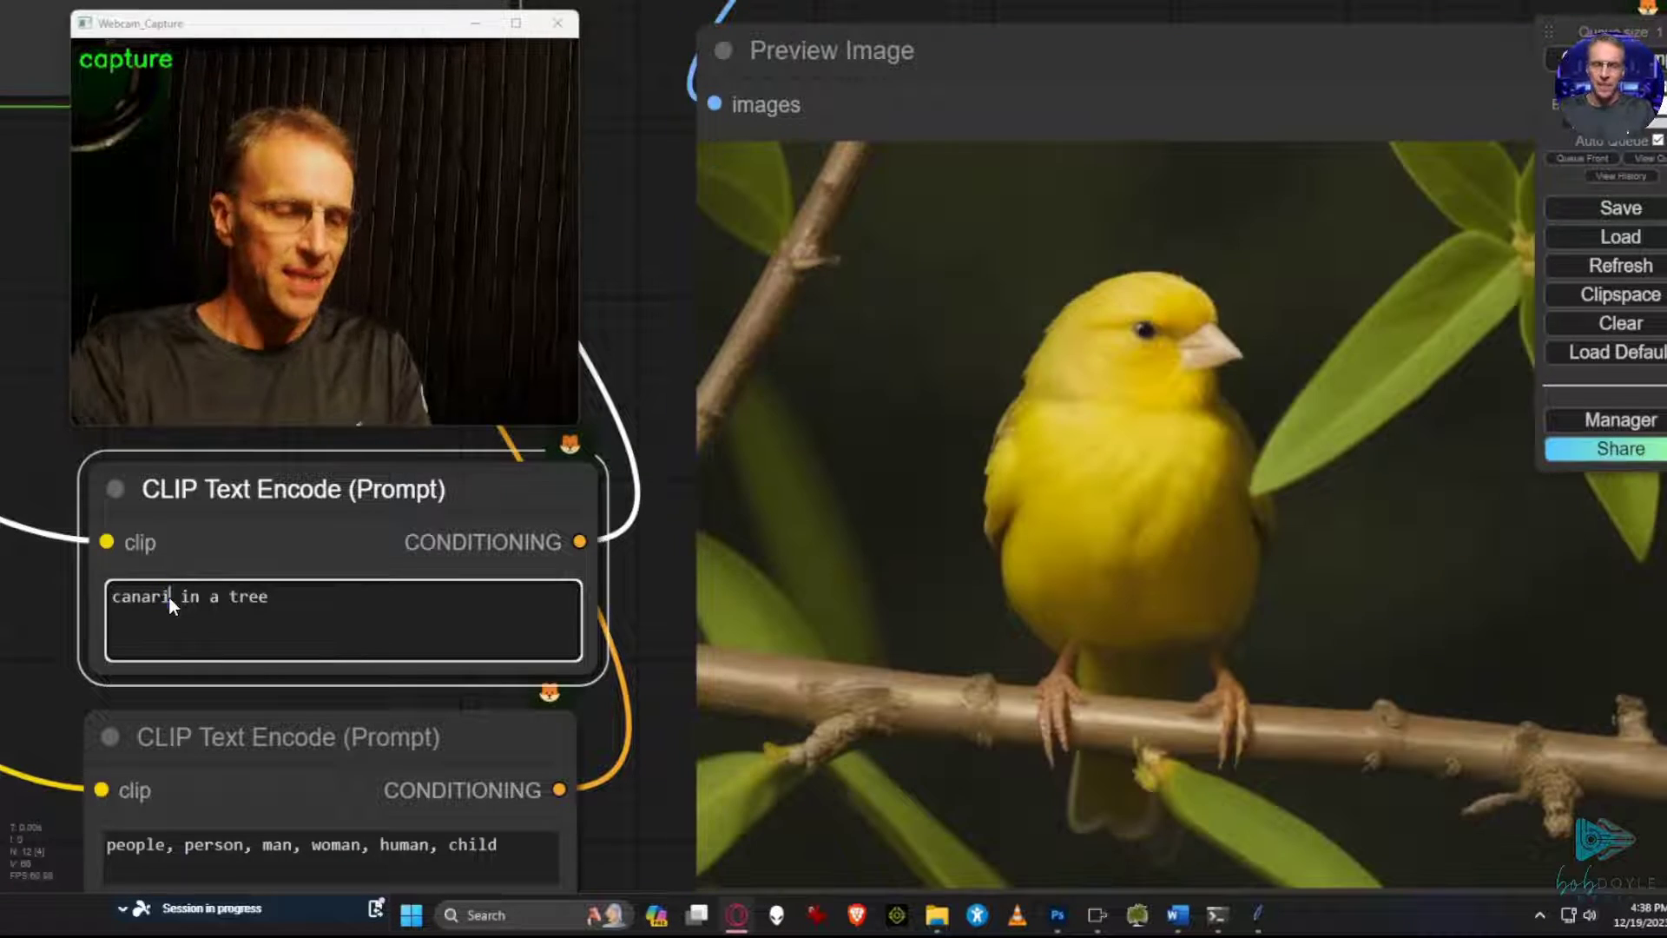
pyautogui.write('ies')
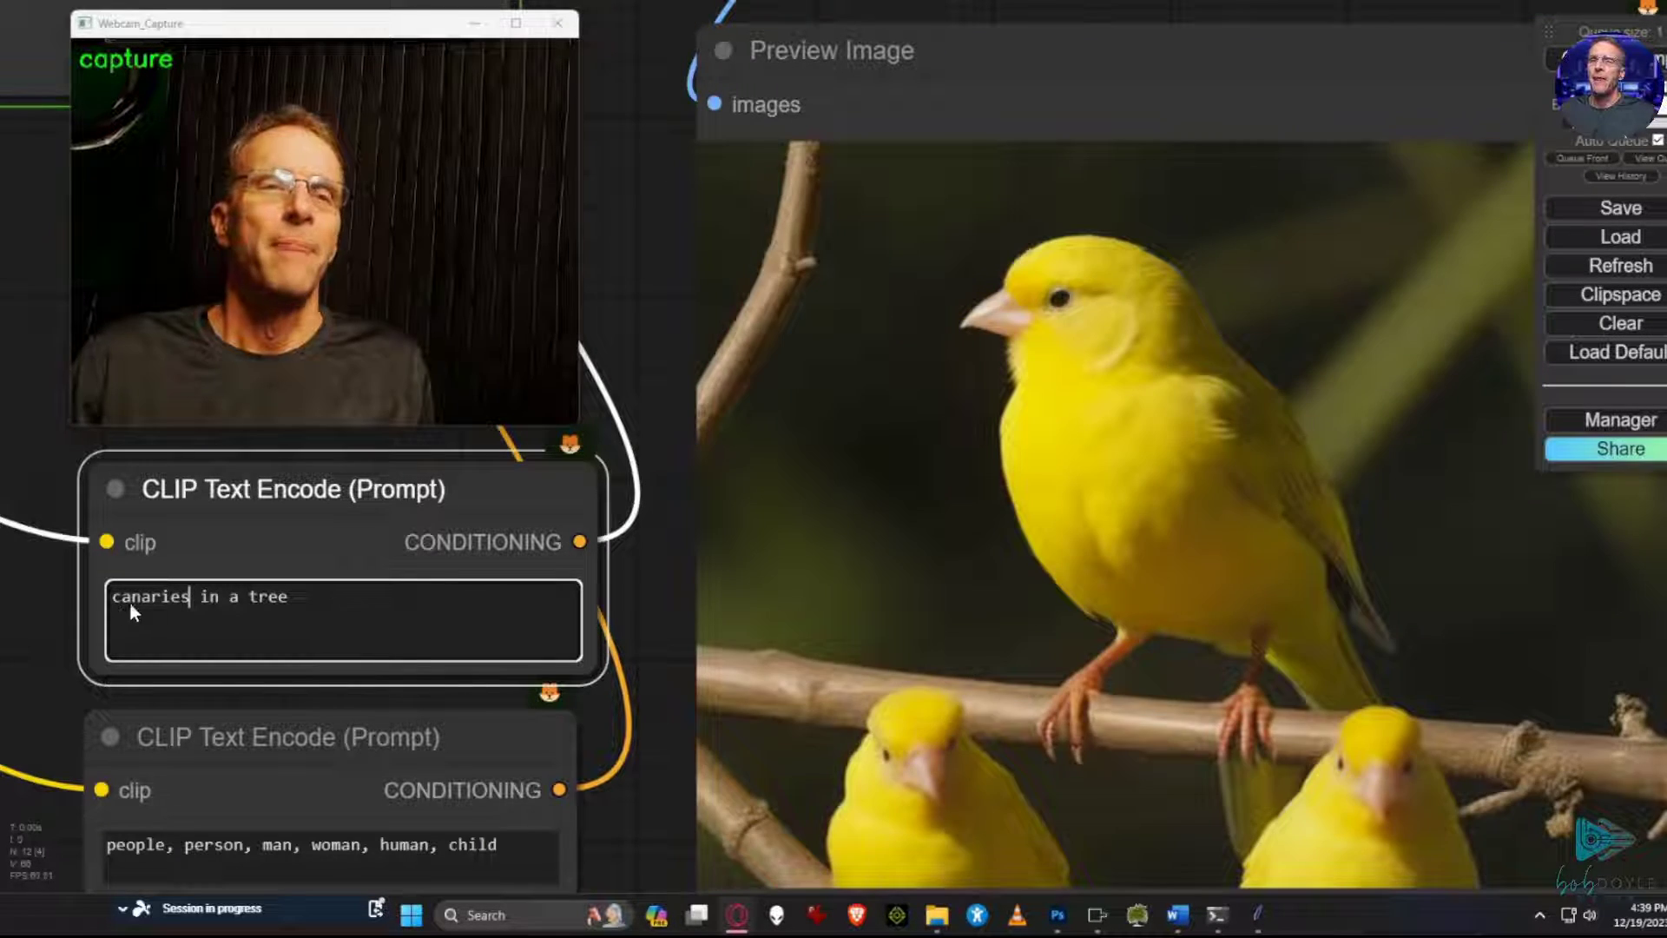
# Replace the positive prompt with "squid on the ocean floor" and rework it into "purple scaly octopus on the ocean floor, bejeweled with rubies and sapphires".
pyautogui.moveTo(290, 599); pyautogui.dragTo(78, 597)
pyautogui.write('squid')
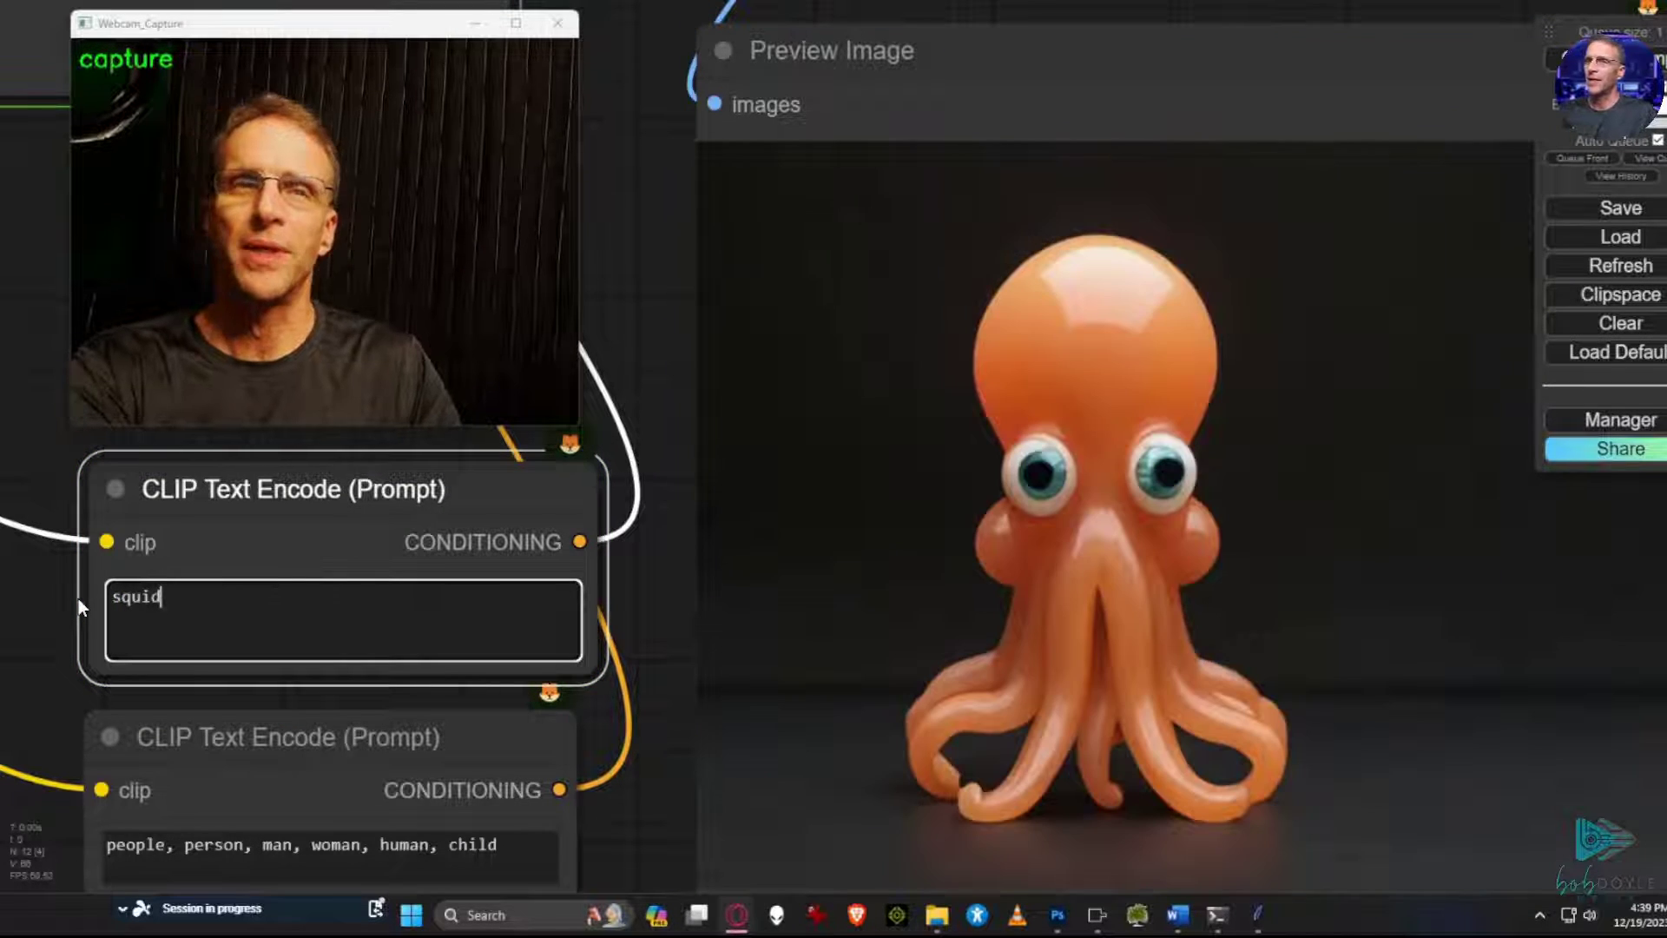
pyautogui.write(' on the ocean floor')
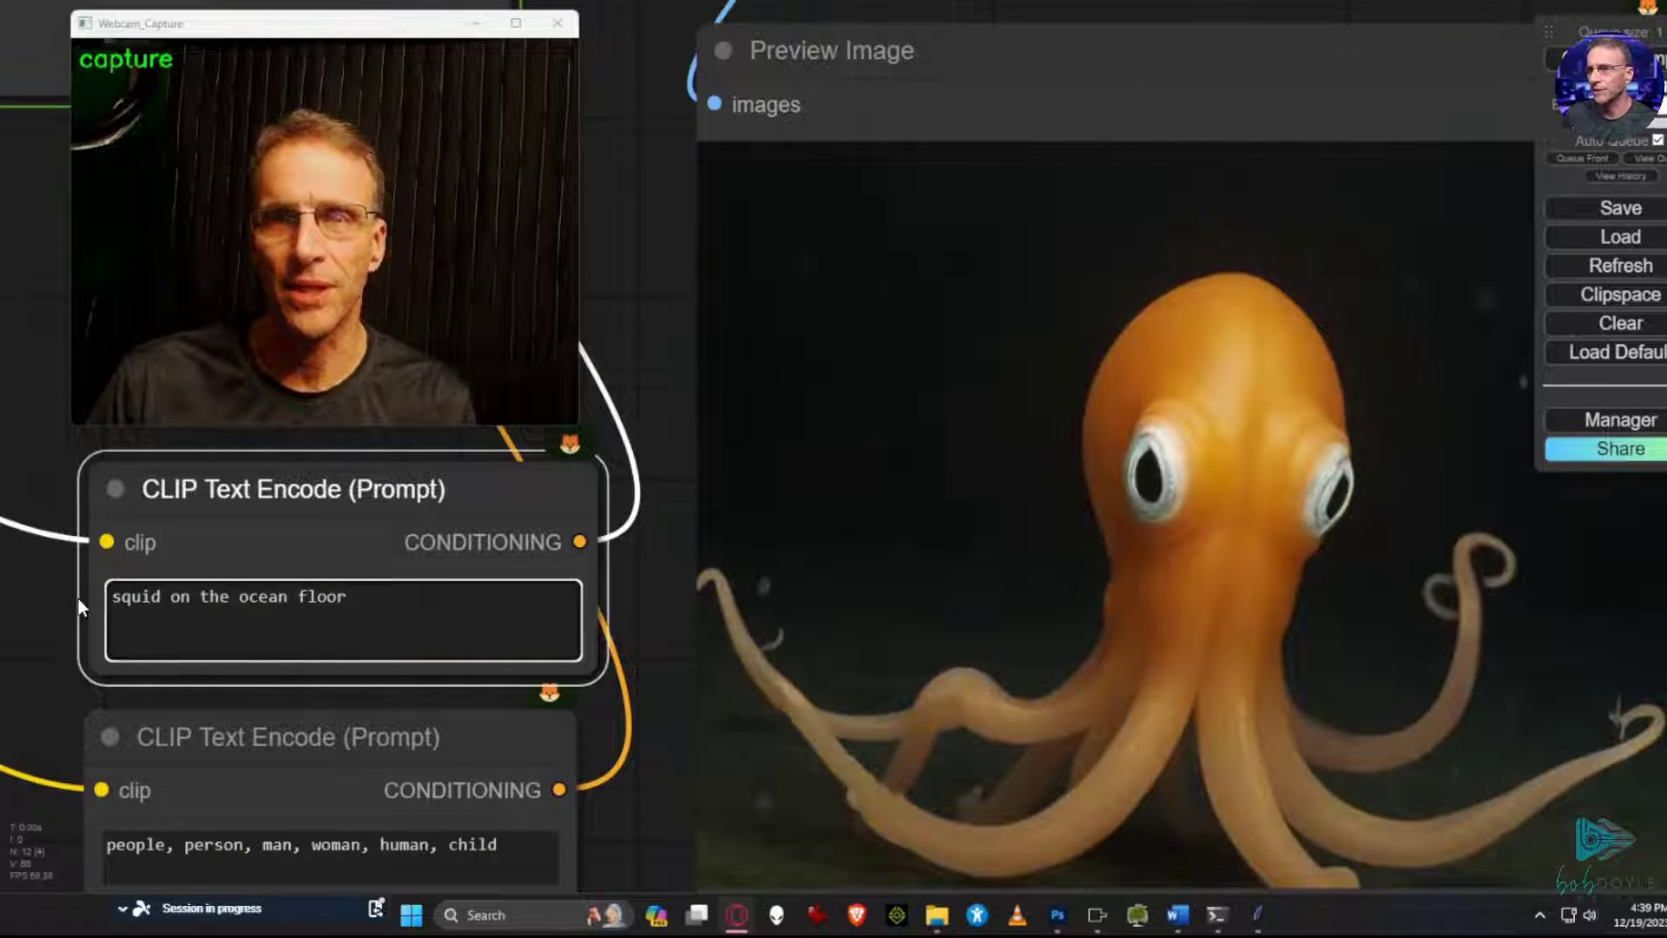
pyautogui.moveTo(347, 597); pyautogui.dragTo(113, 608)
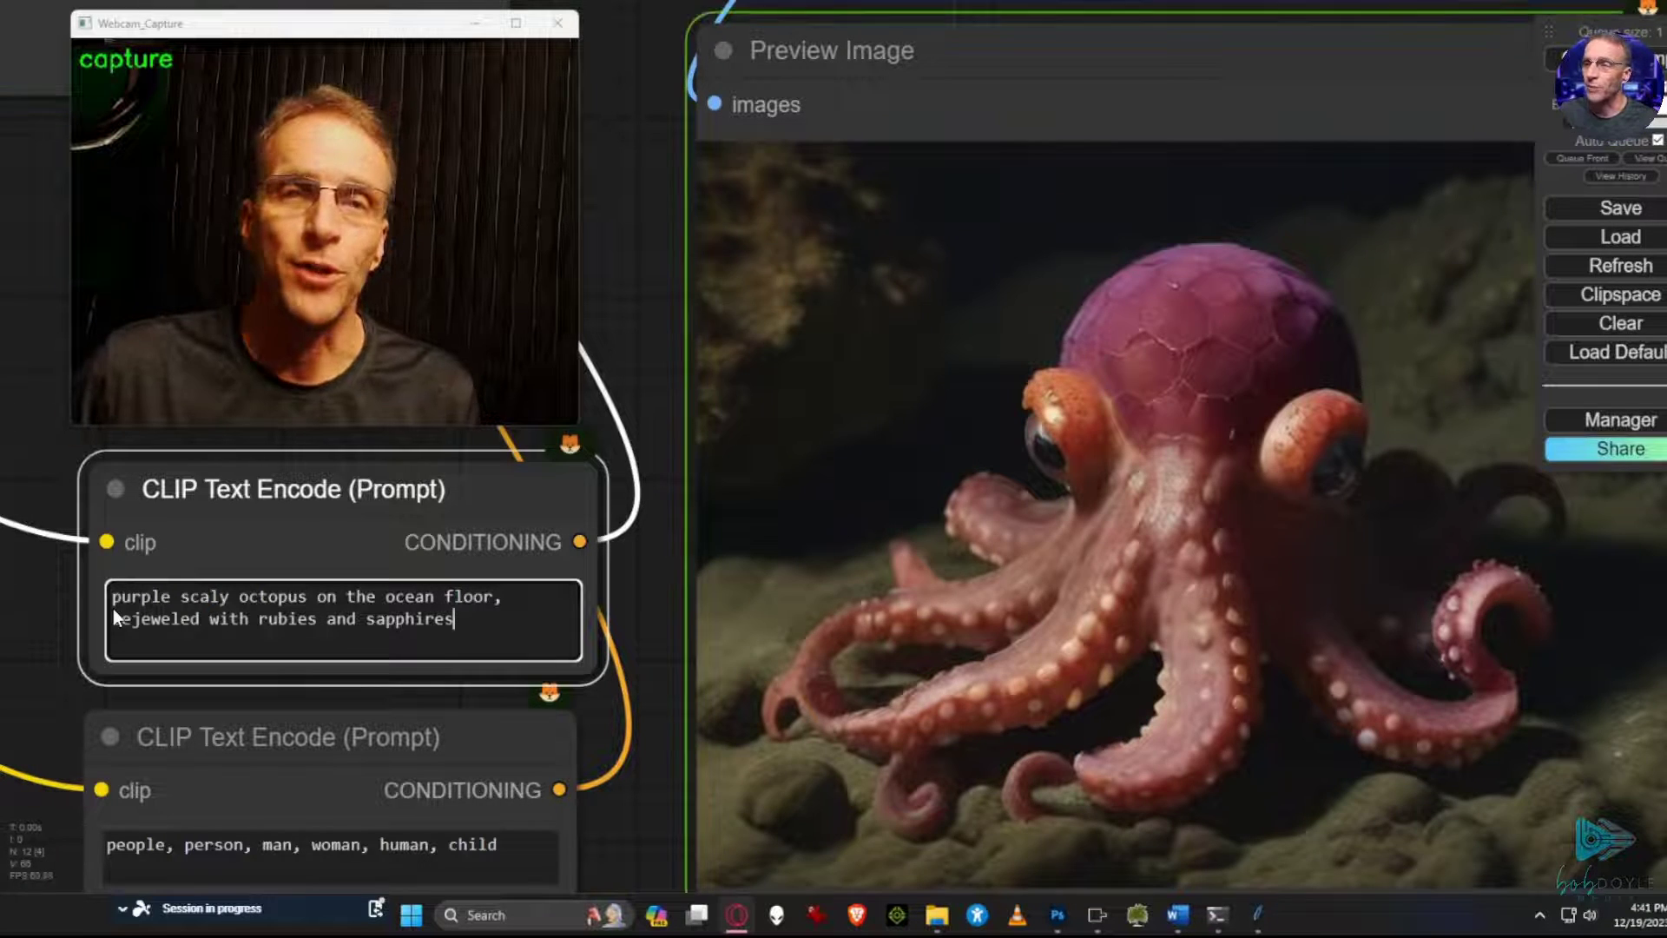
# Replace the positive prompt with "gigantic mushroom in the middle of a magical forest".
pyautogui.hotkey('ctrl', 'a')
pyautogui.write('gigant')
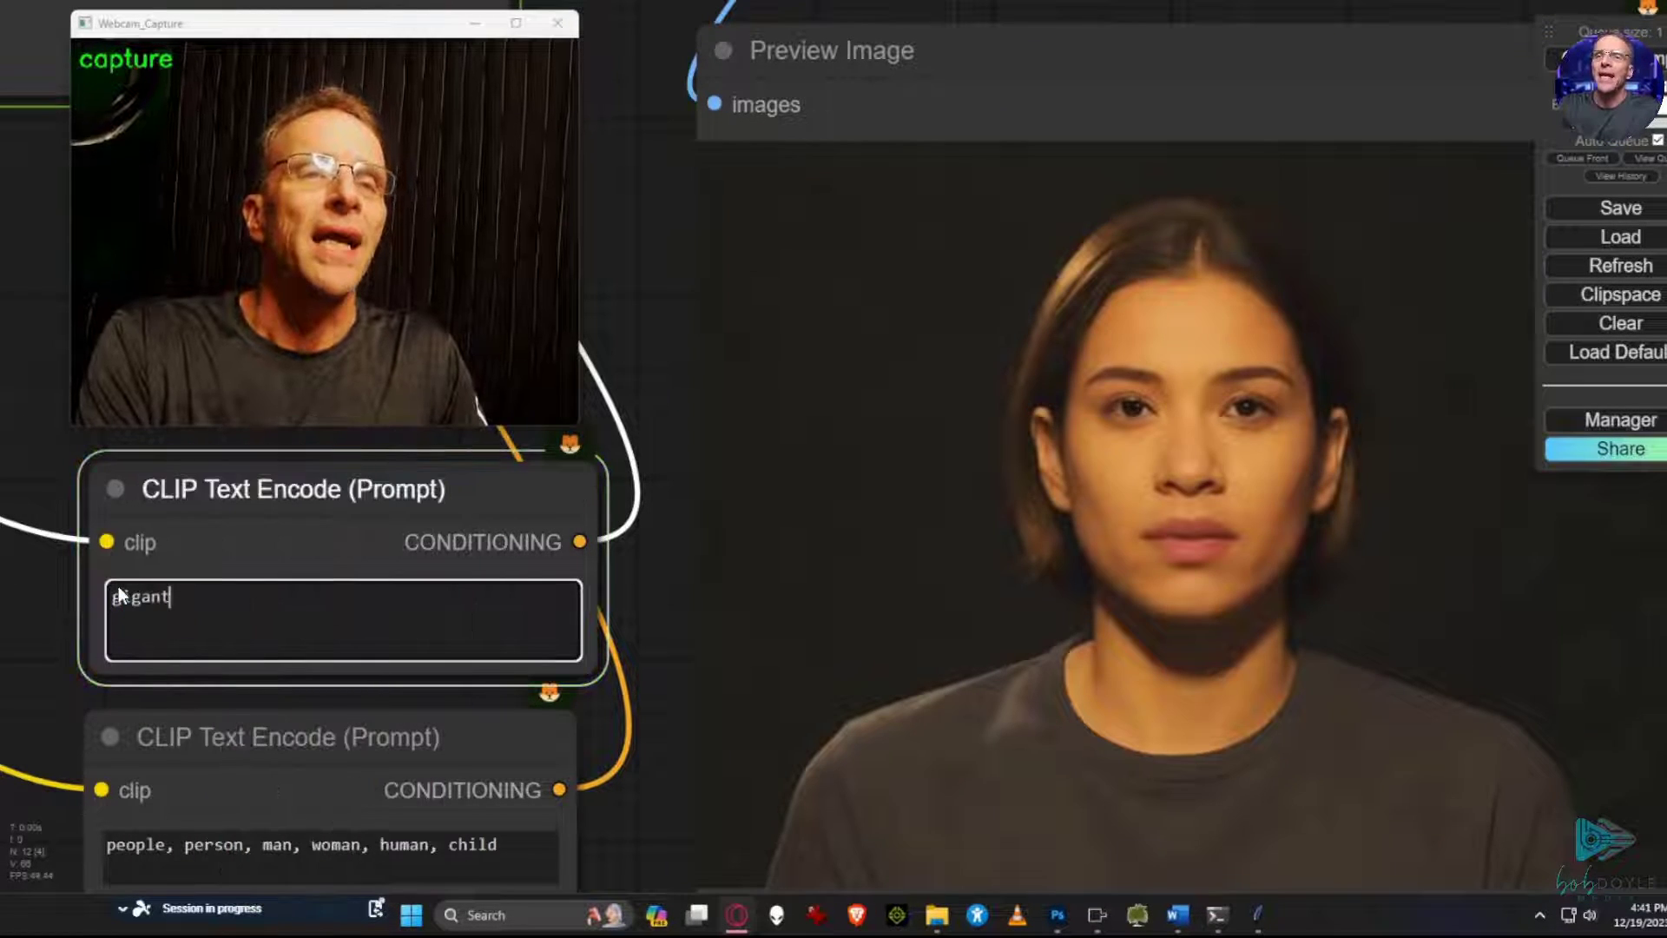
pyautogui.write('ic musch')
pyautogui.press('BackSpace')
pyautogui.press('BackSpace')
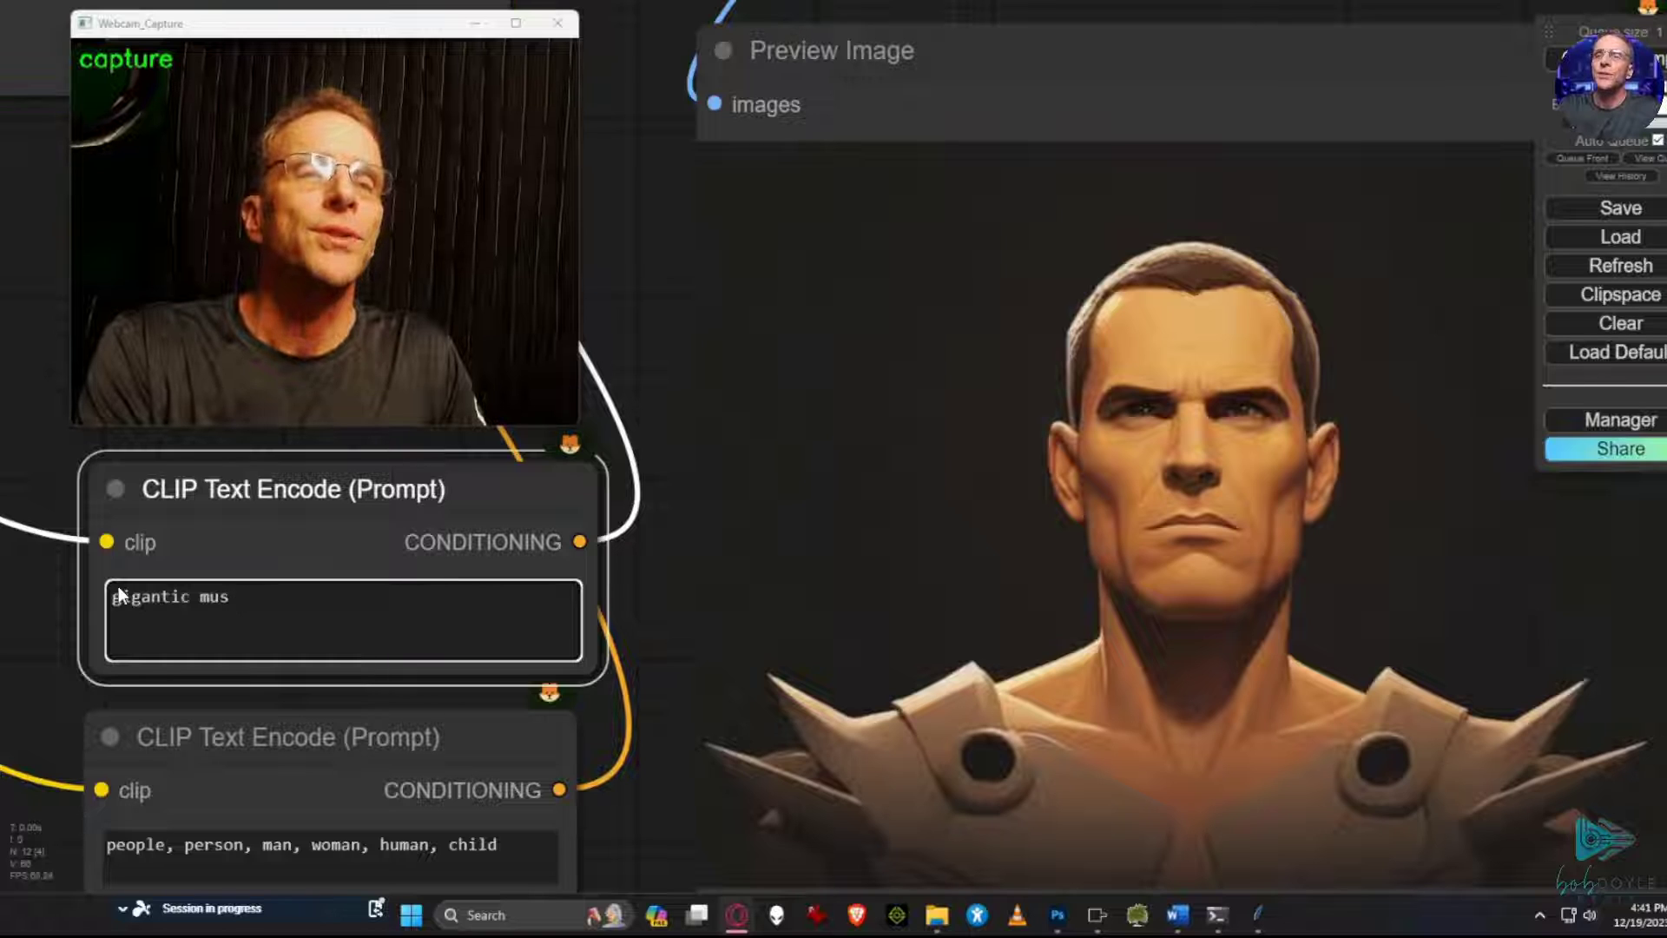
pyautogui.write('sh')
pyautogui.press('BackSpace')
pyautogui.press('BackSpace')
pyautogui.write('hroo')
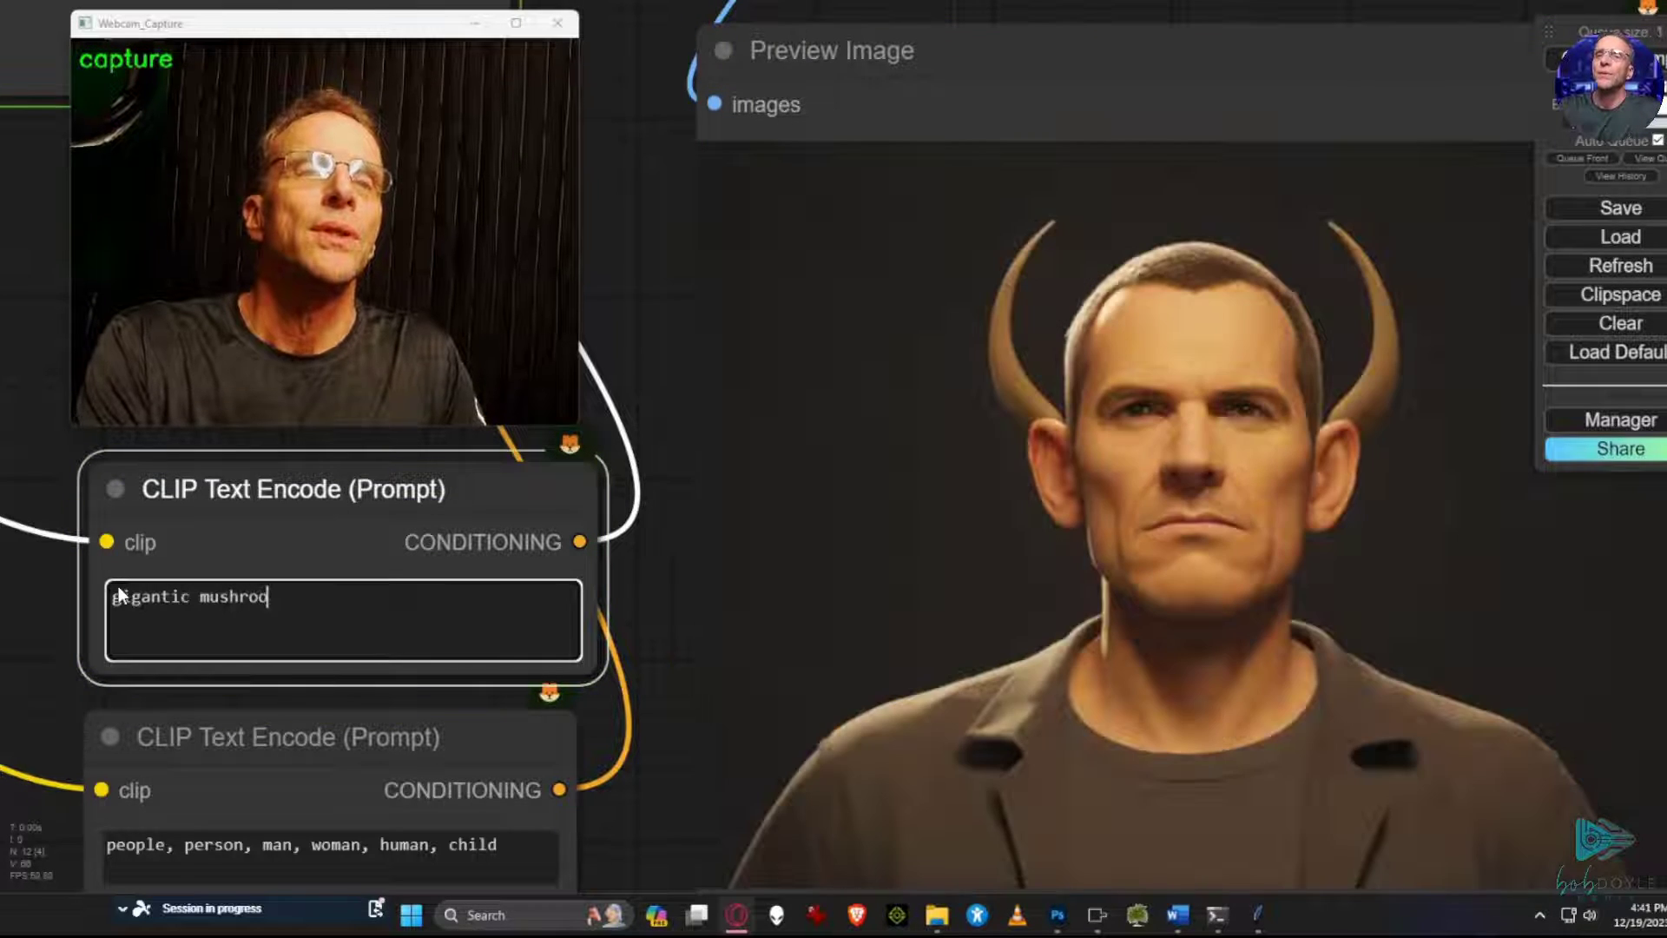
pyautogui.write('m in the middle of a fo')
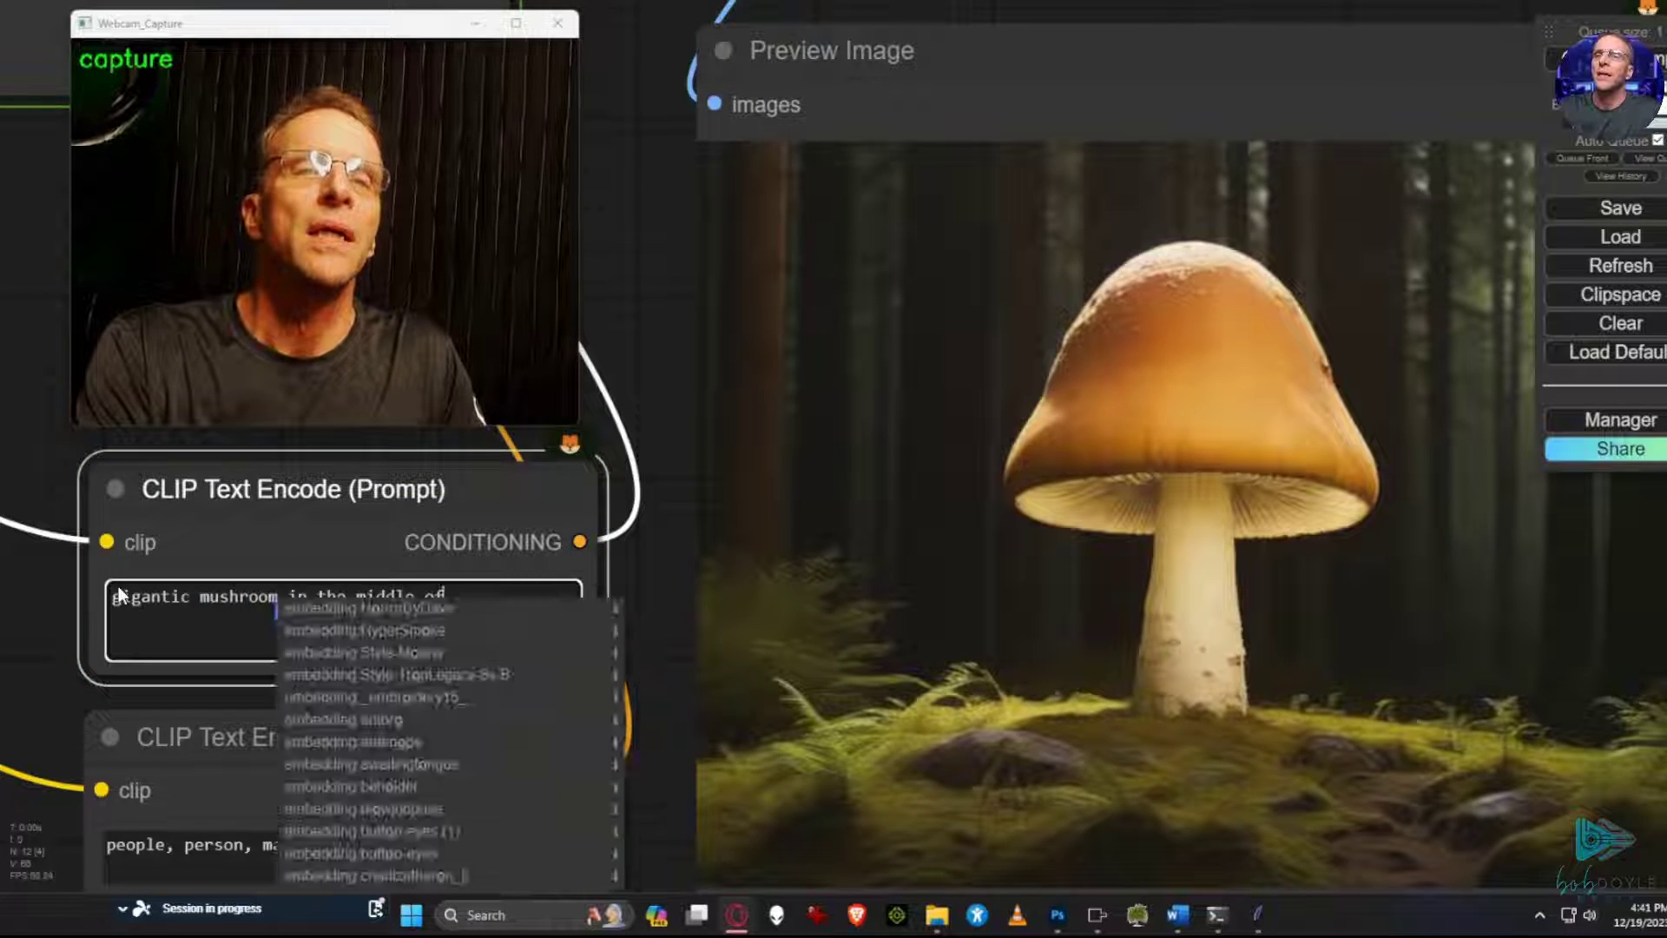
pyautogui.press('BackSpace')
pyautogui.press('BackSpace')
pyautogui.write('ma')
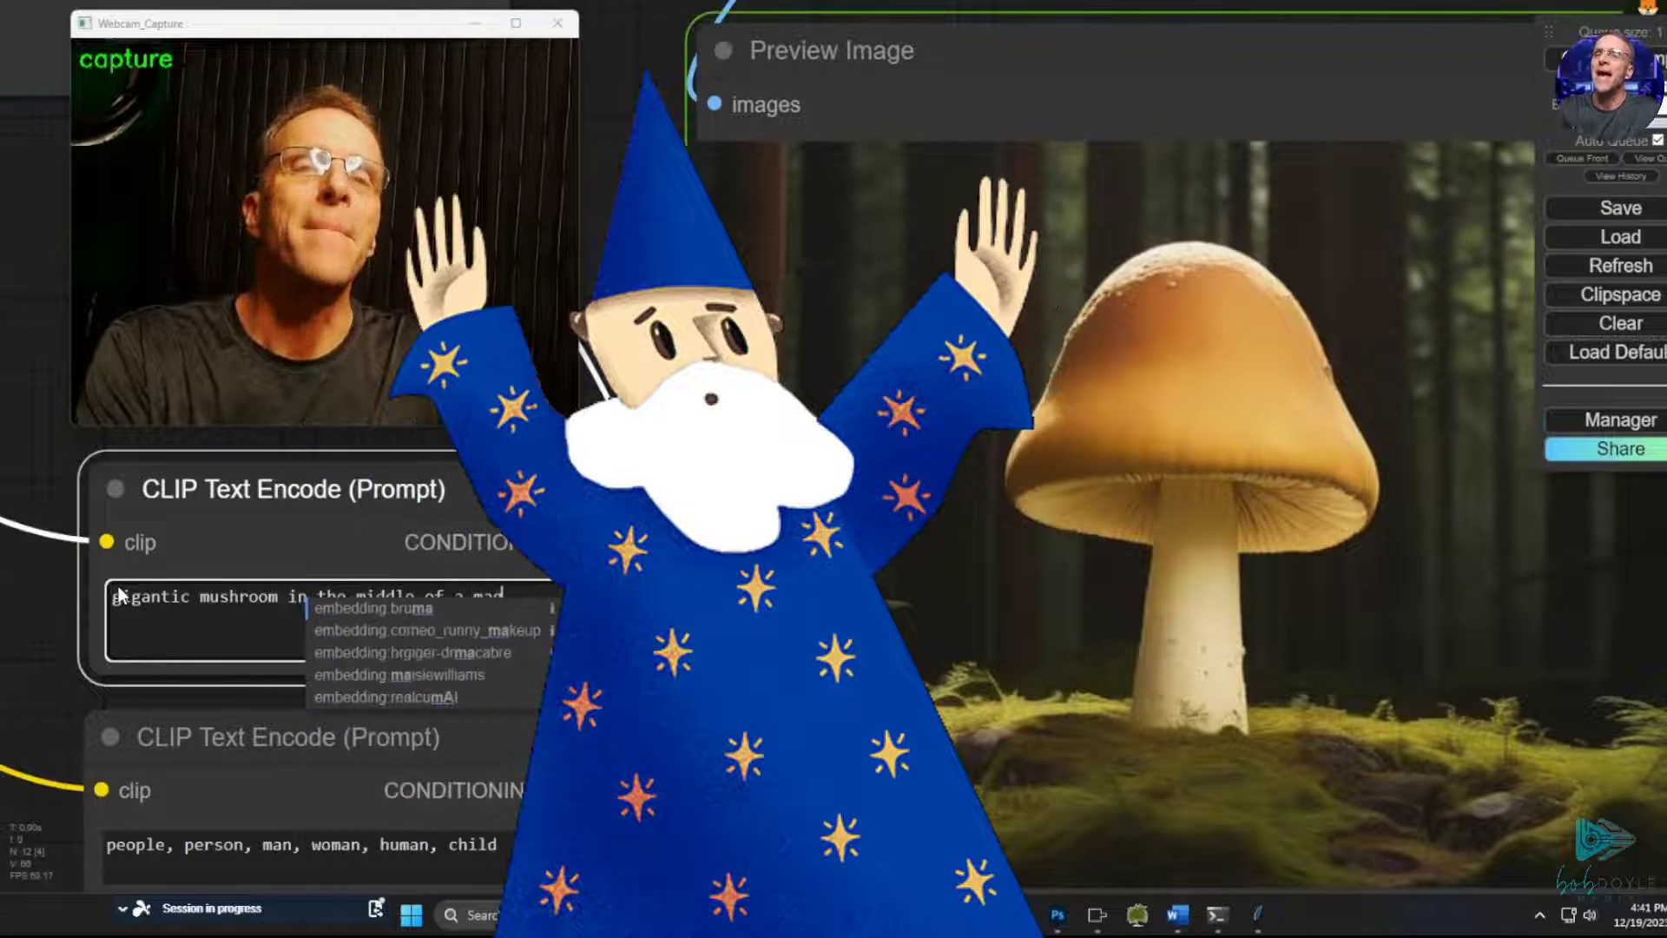
pyautogui.write('gical fore')
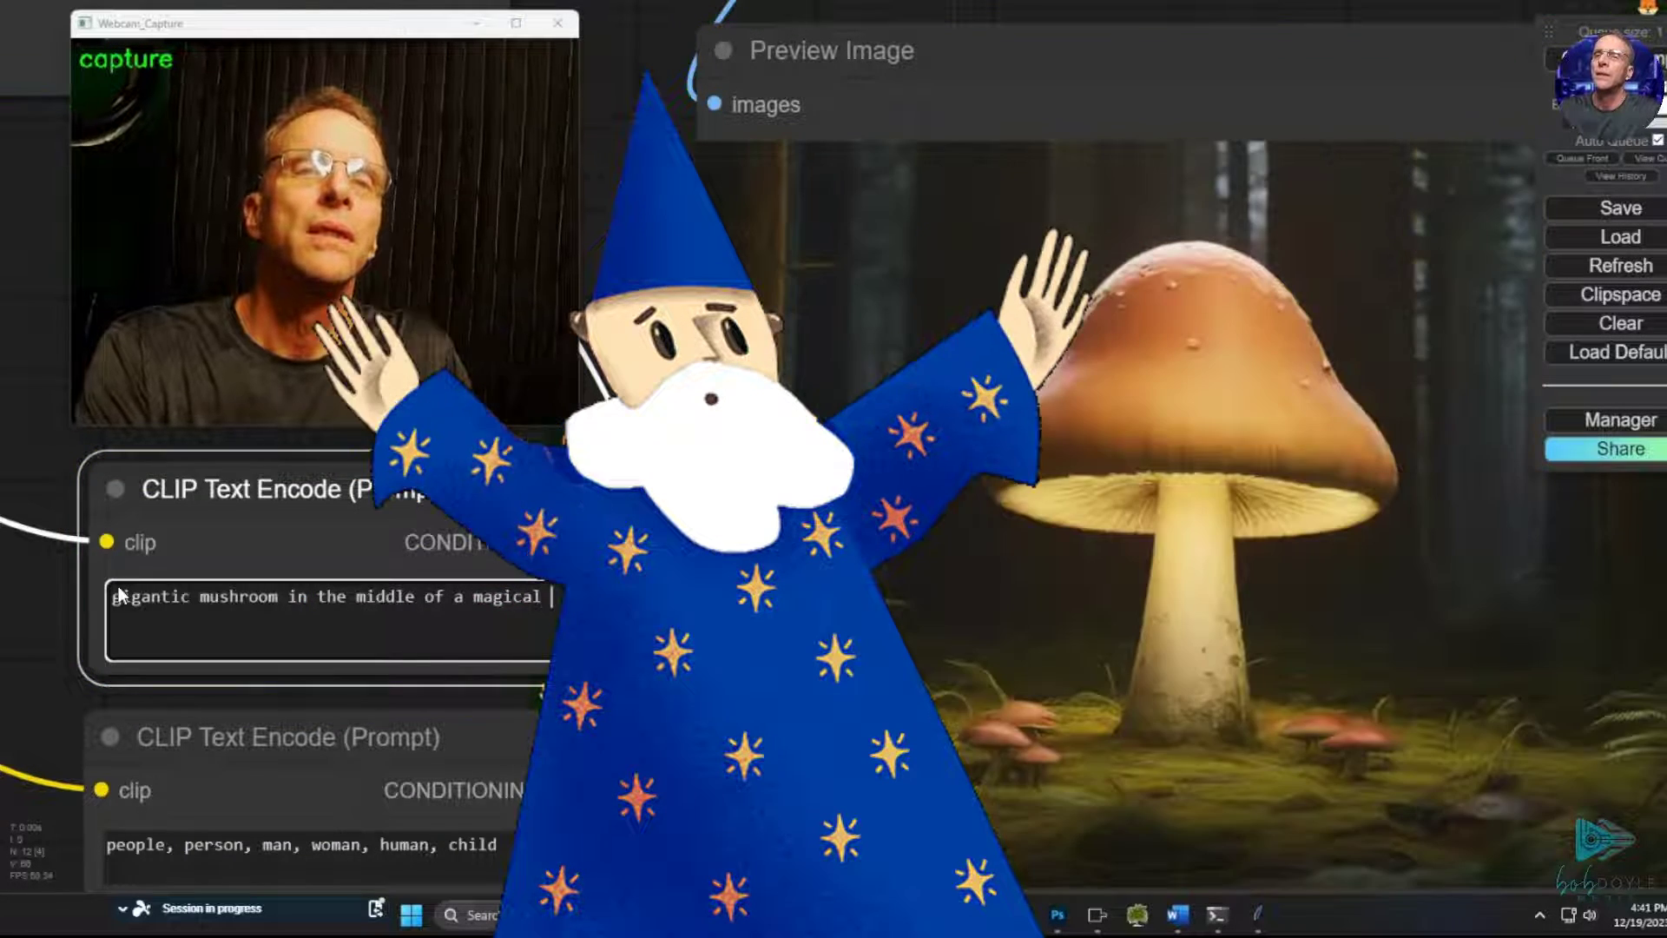
pyautogui.write('st')
# Append ", bending in the wind" to the positive prompt and make "mushroom" plural.
pyautogui.write(', bending in the wind')
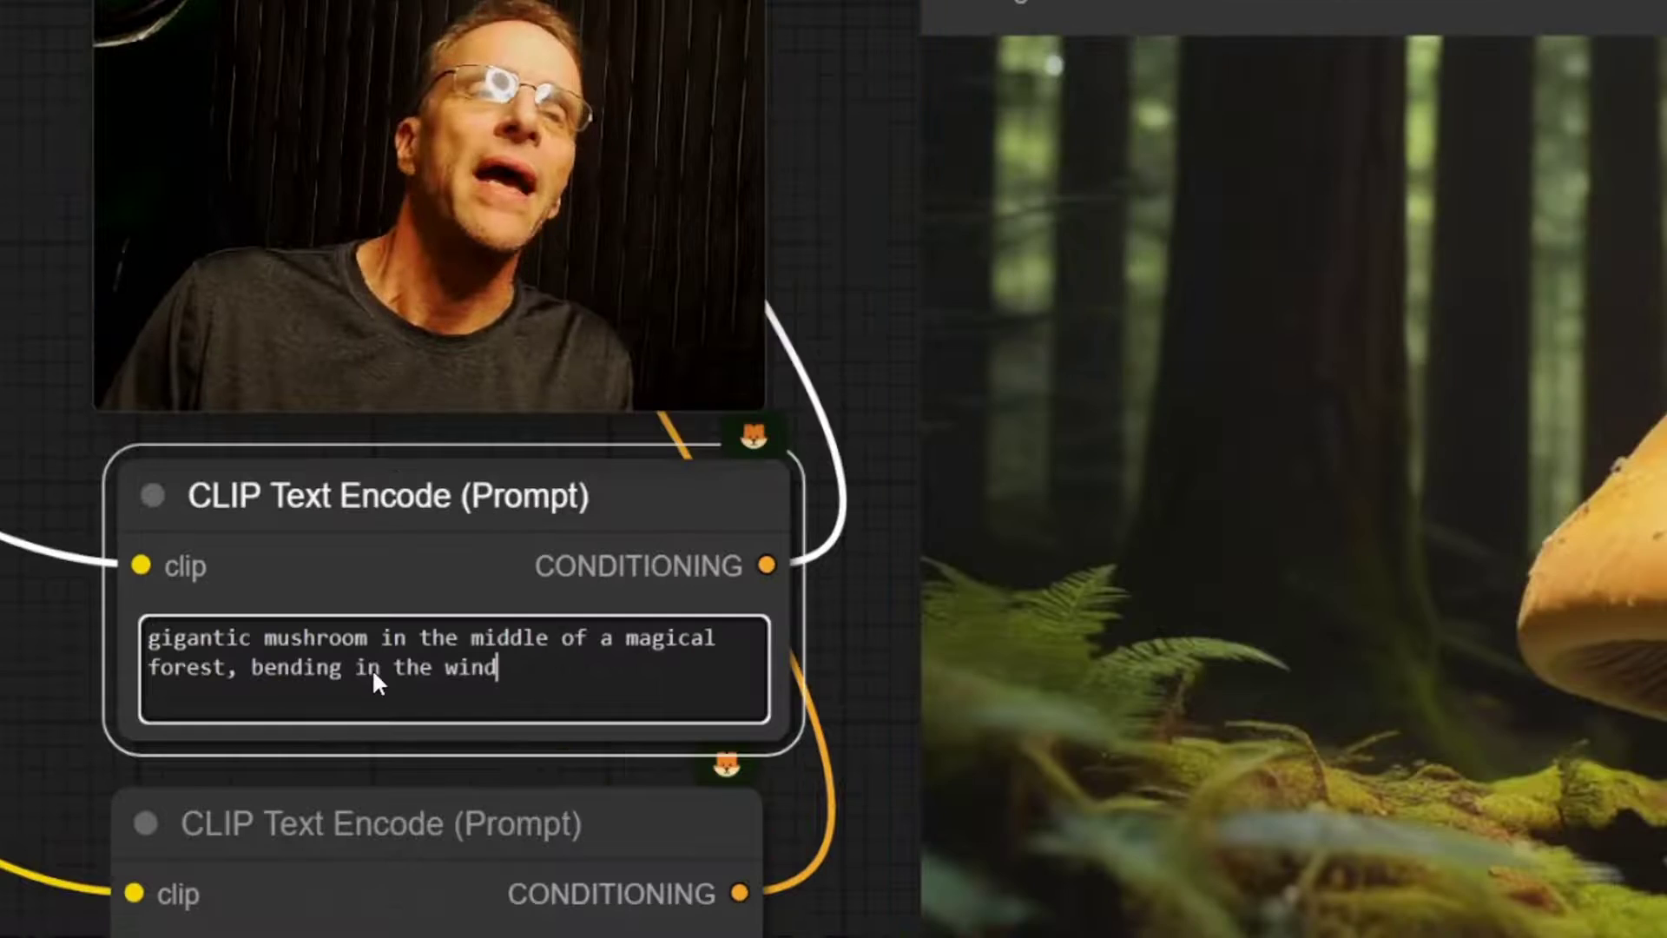
pyautogui.click(279, 594)
pyautogui.write('s')
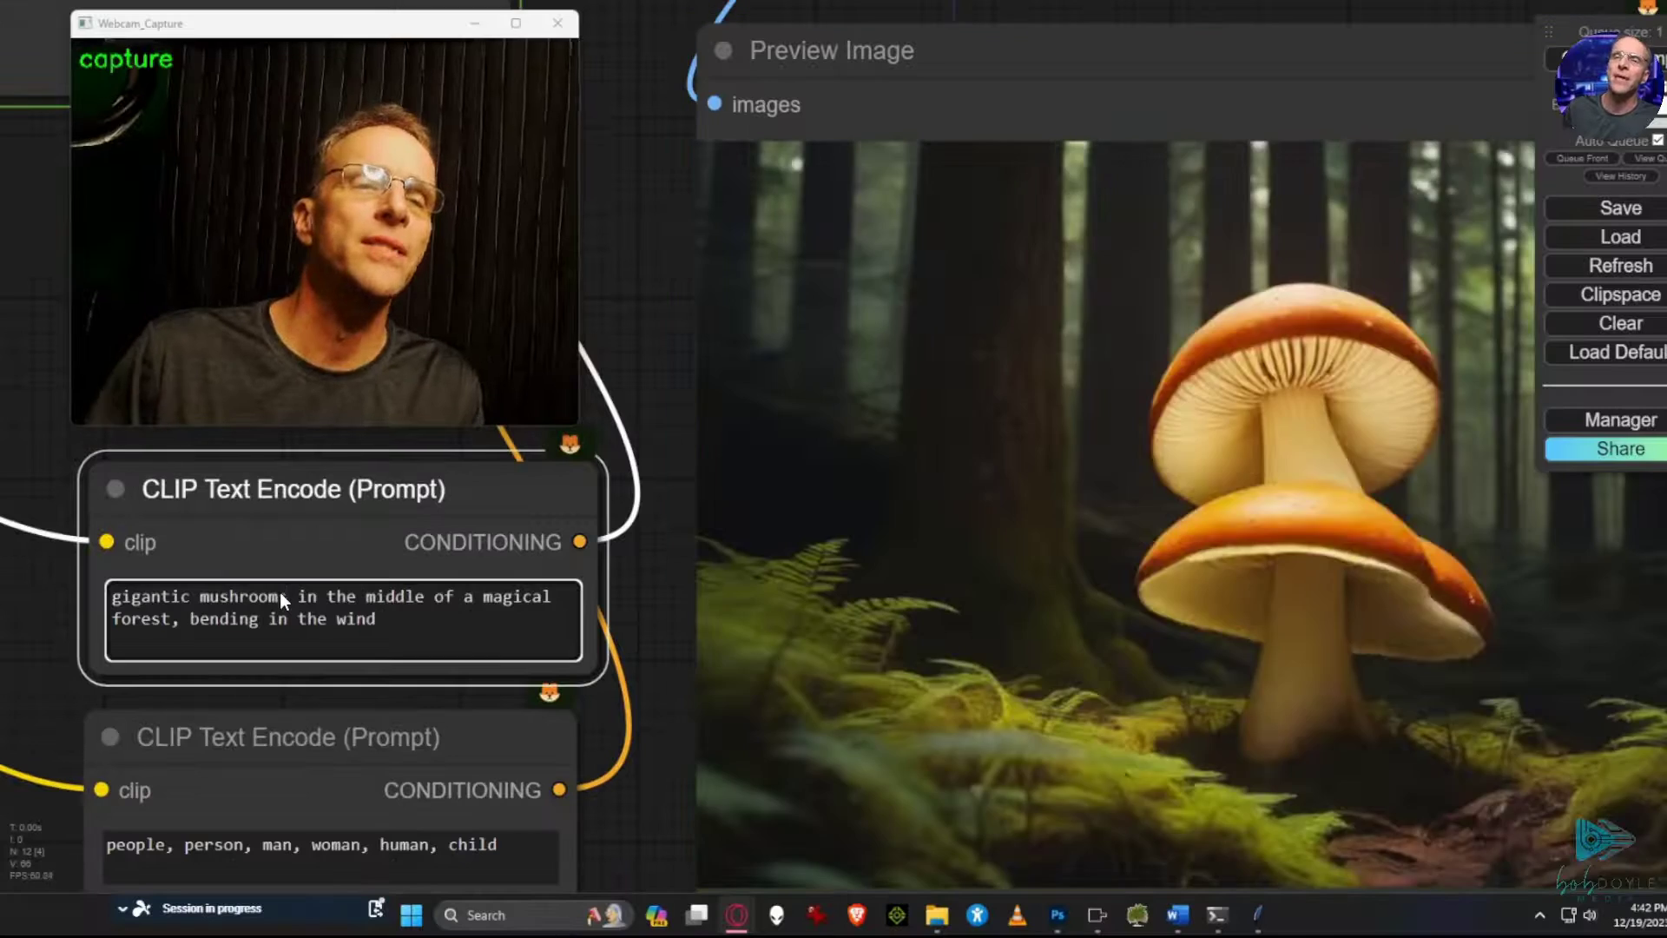
# Insert "multicolored , rainbow, psychedelic" before "mushrooms" and add "night, glowing," at the start of the positive prompt.
pyautogui.click(287, 645)
pyautogui.write('multicolored , rainbow, psychedelic')
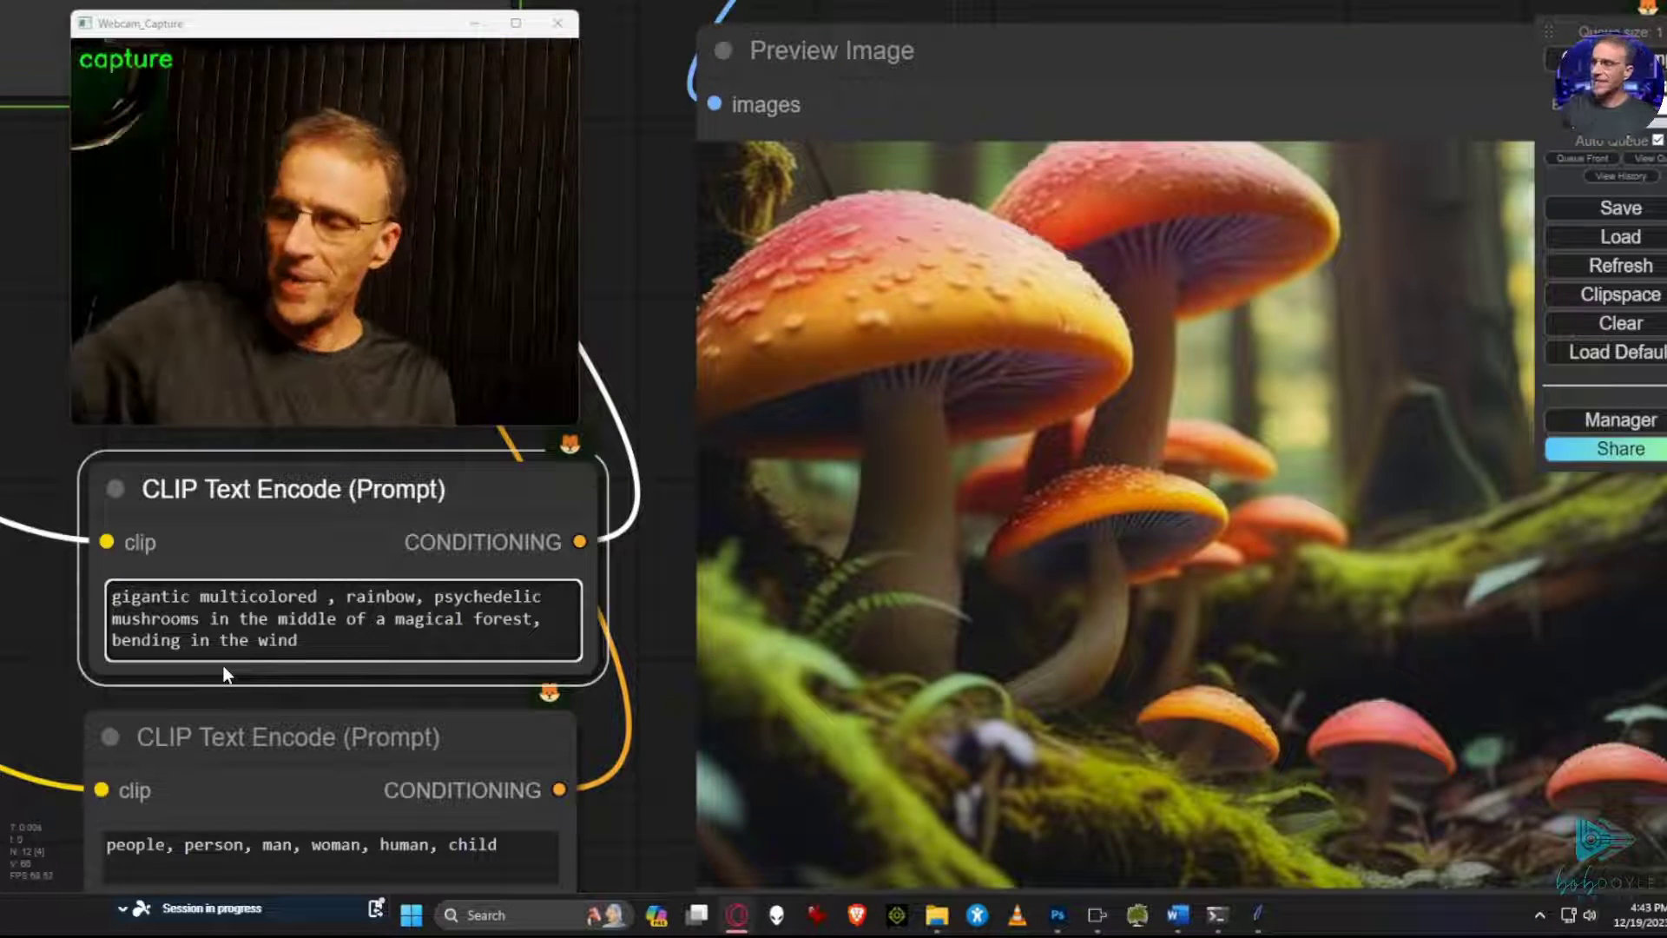
pyautogui.click(117, 600)
pyautogui.write('night, glowing,')
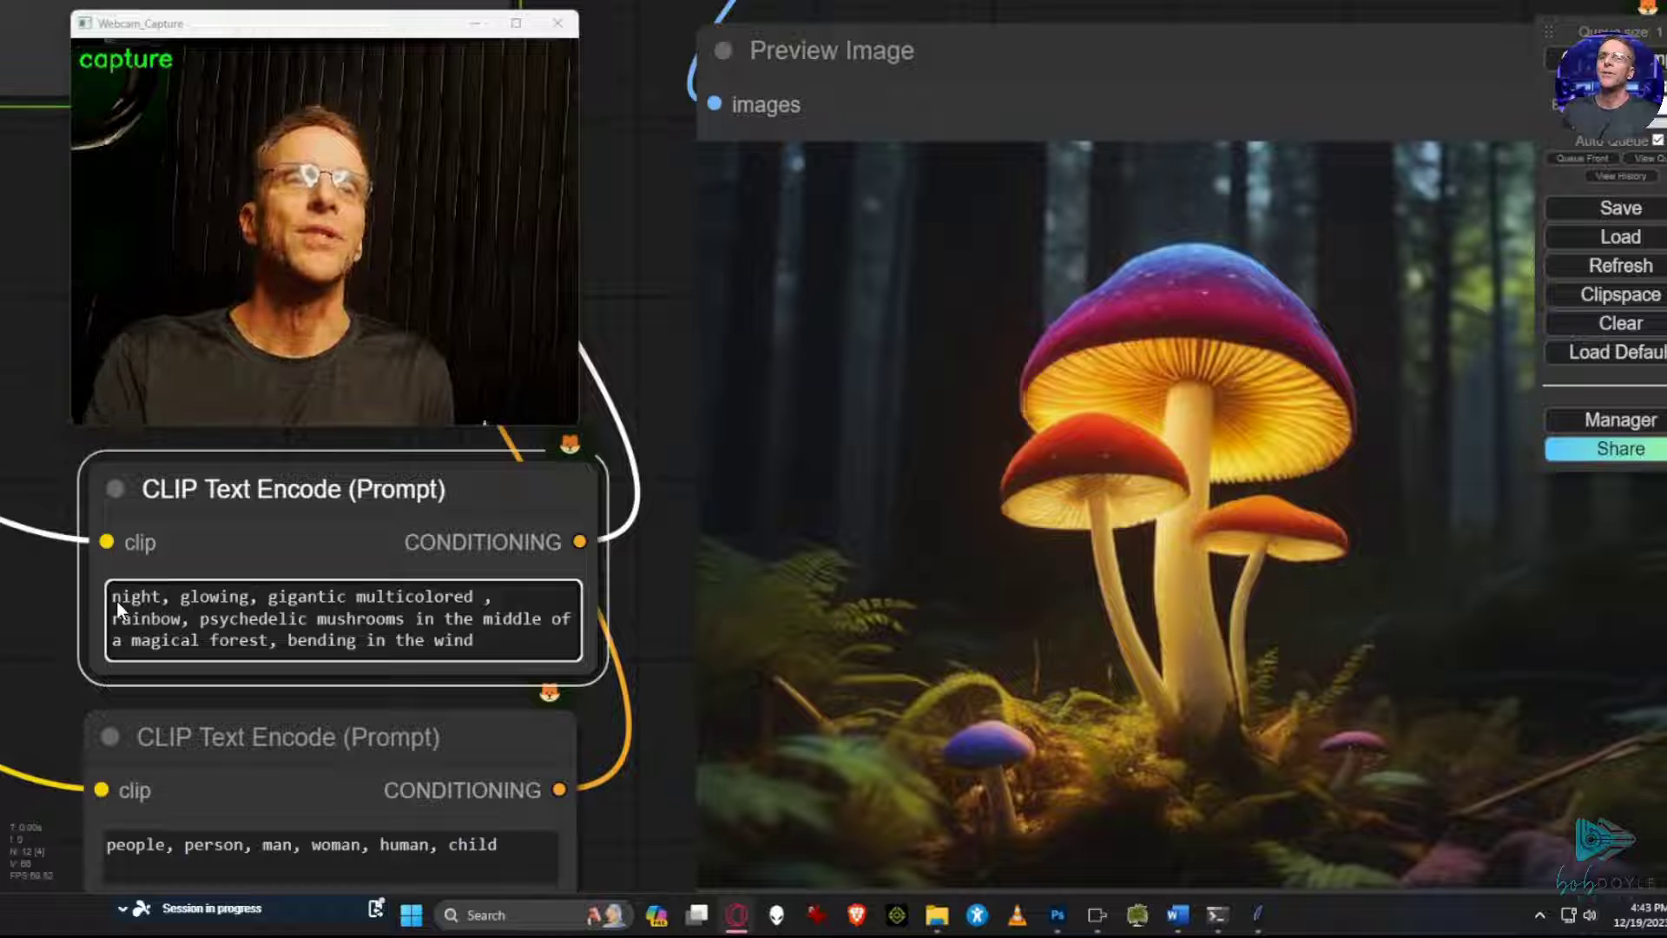
# Append ", floating glowing orbs" to the end of the mushroom forest prompt.
pyautogui.click(483, 646)
pyautogui.write(', floating glowing ')
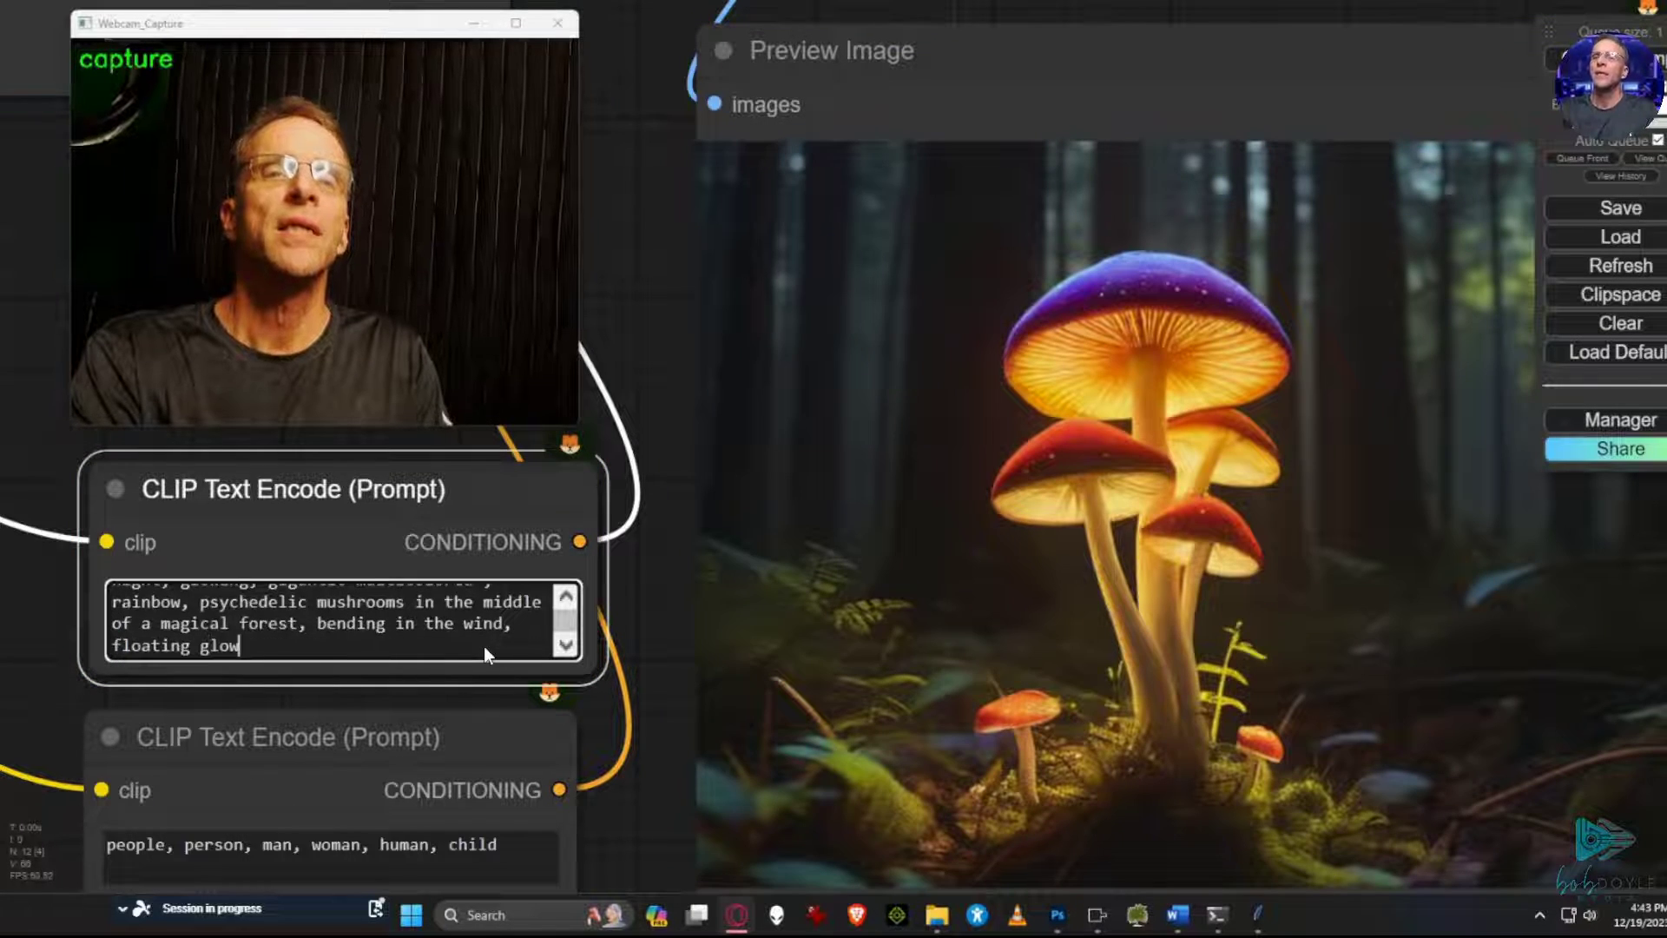
pyautogui.write('orbs')
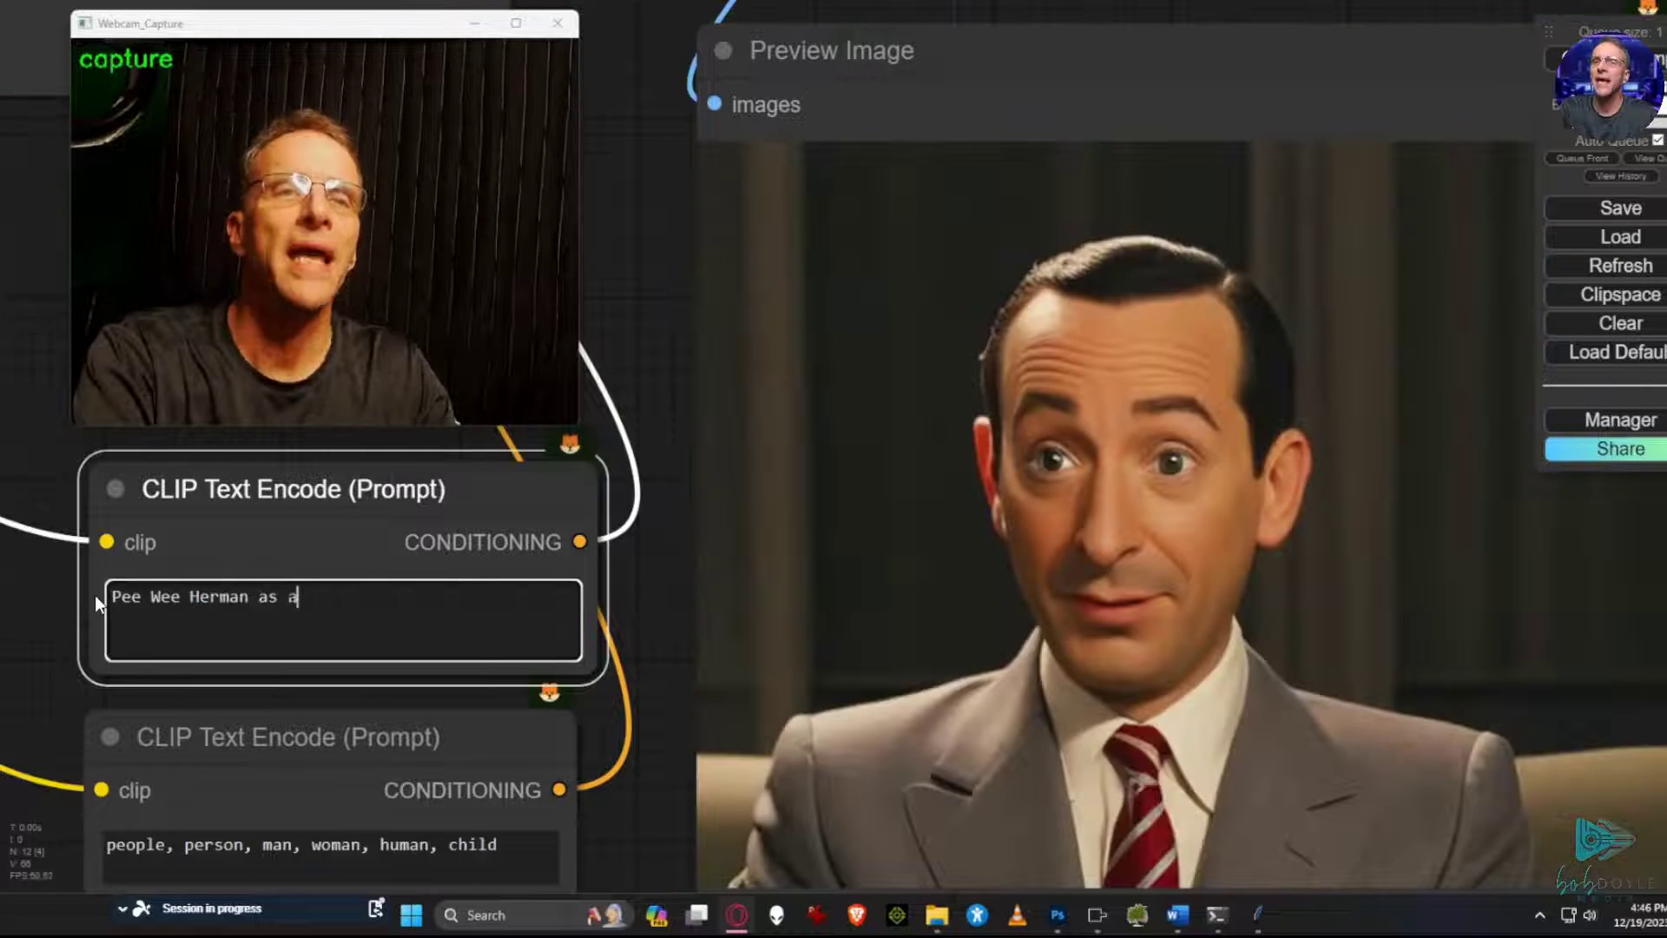
# Replace the positive prompt with "Pee Wee Herman as a 67 year old detective, New Orlean French Quarter in the rain at night".
pyautogui.write('67 year old dd')
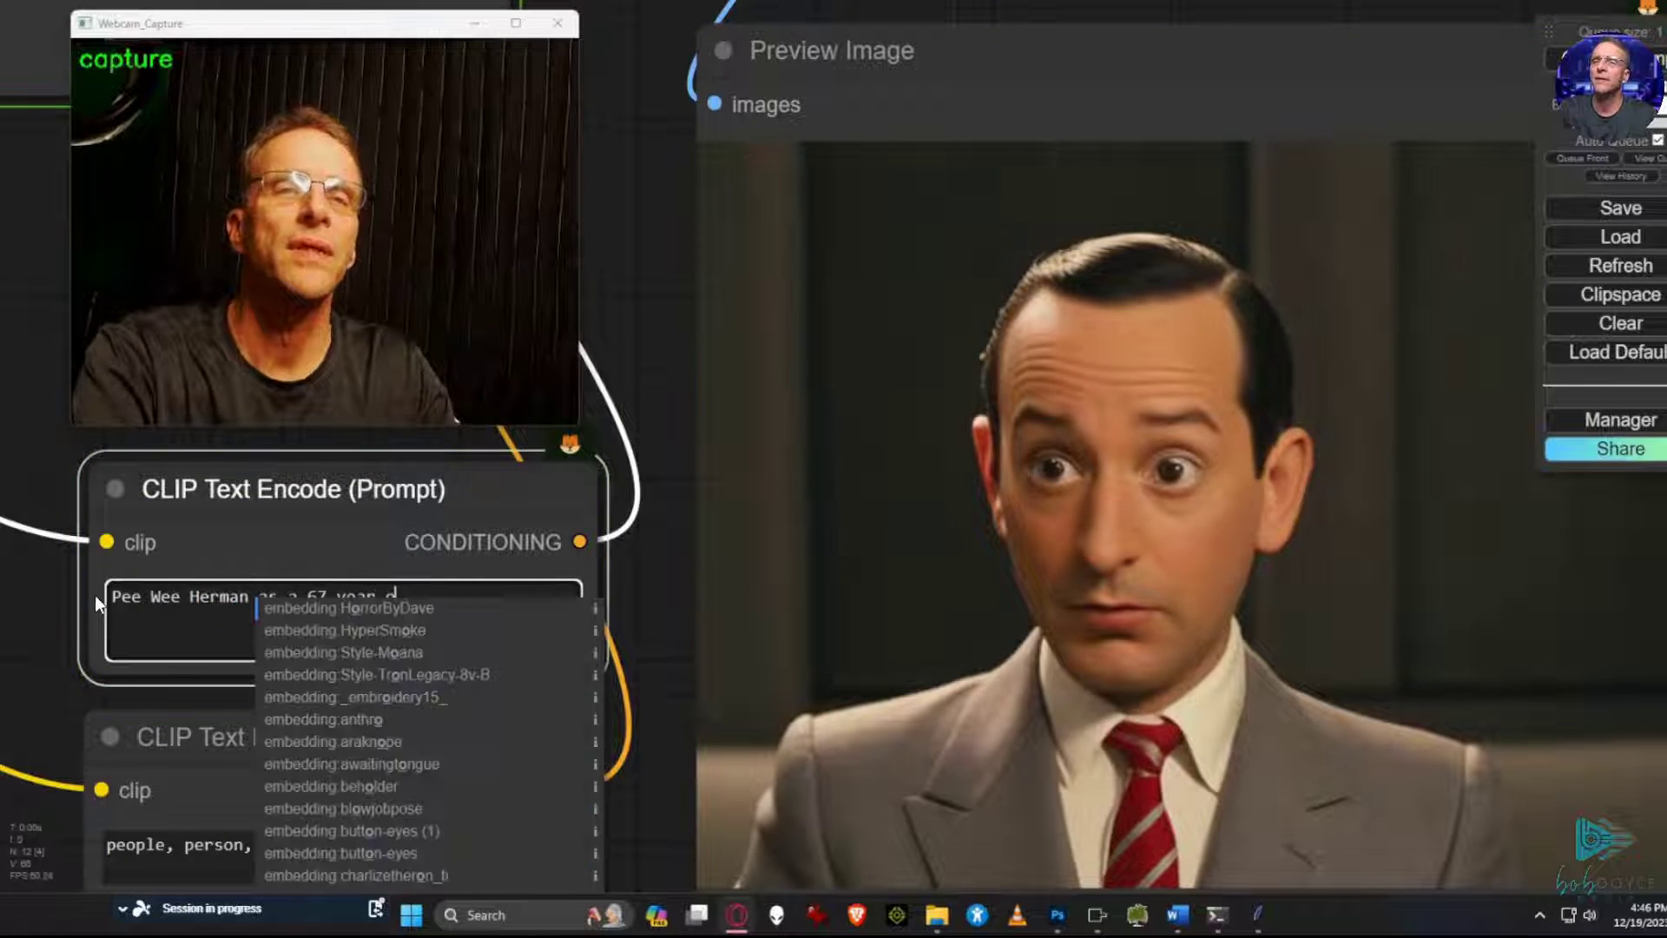
pyautogui.press('BackSpace')
pyautogui.write('etecti')
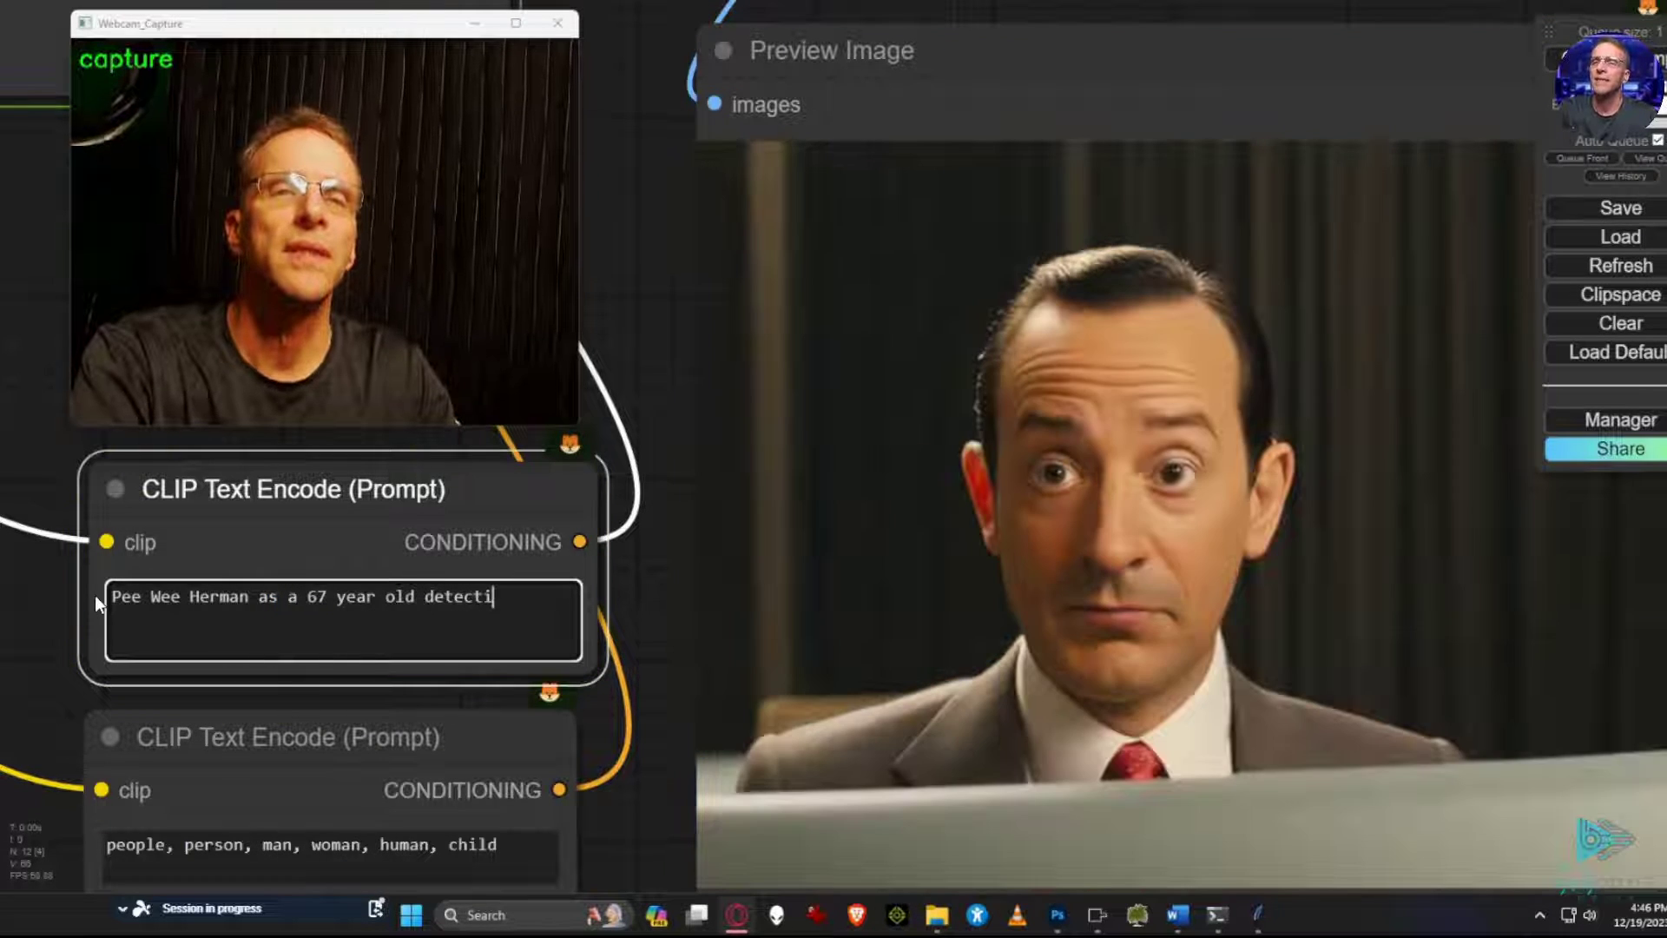
pyautogui.write('ve, New Orlean French')
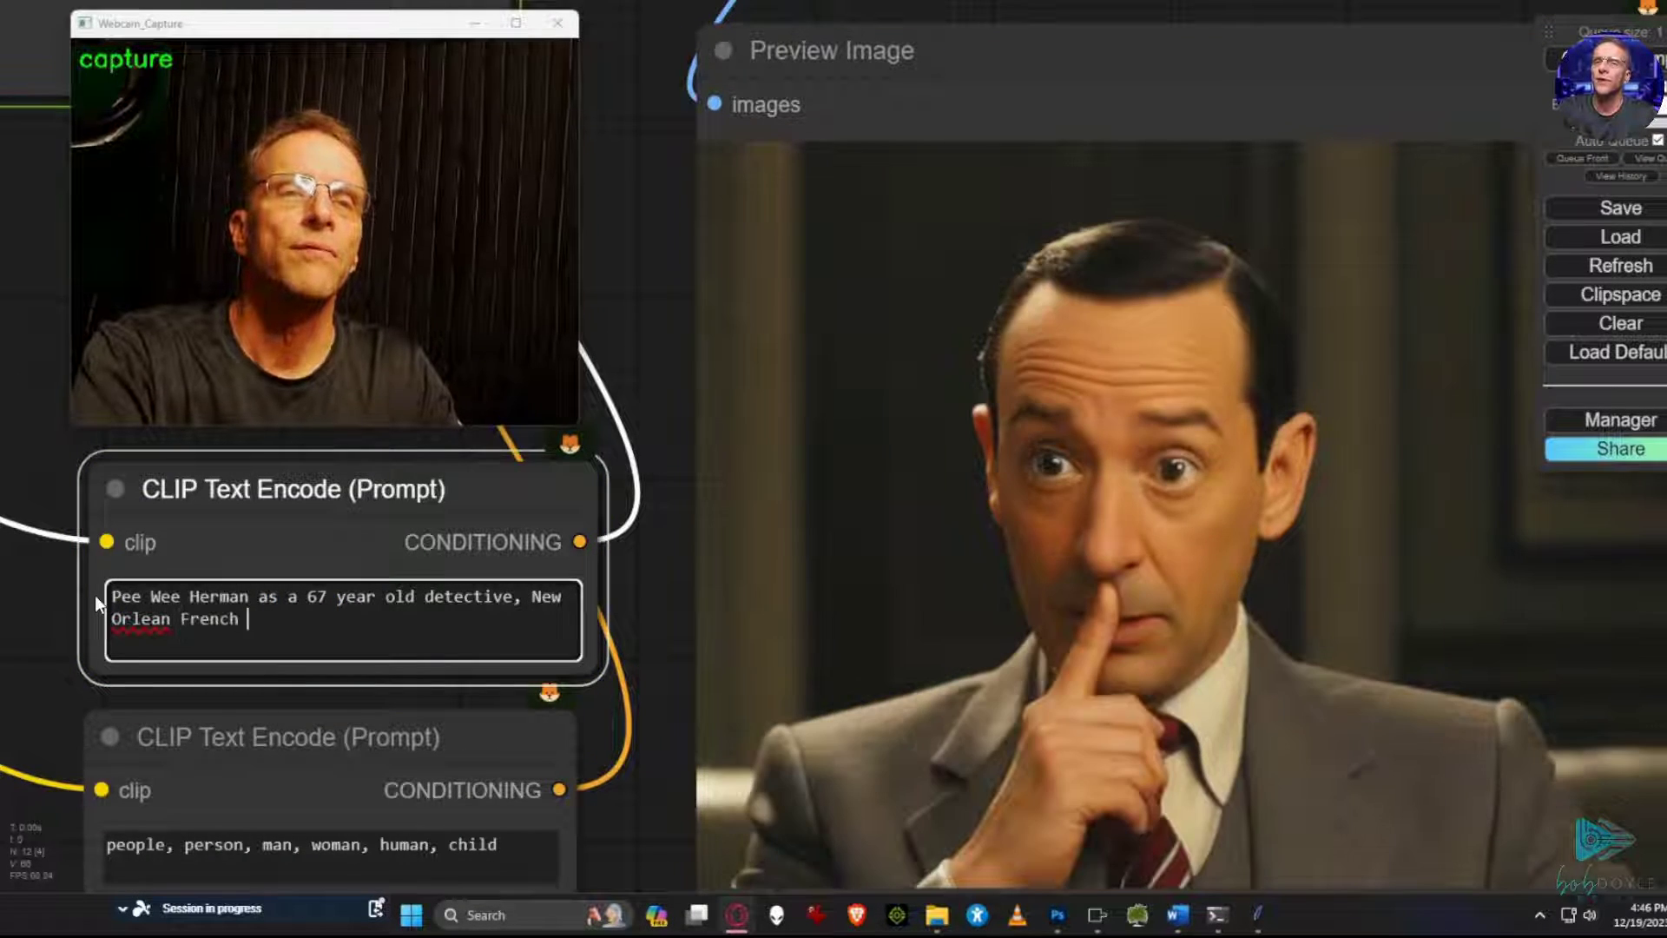
pyautogui.write(' Quarter in the rain at night')
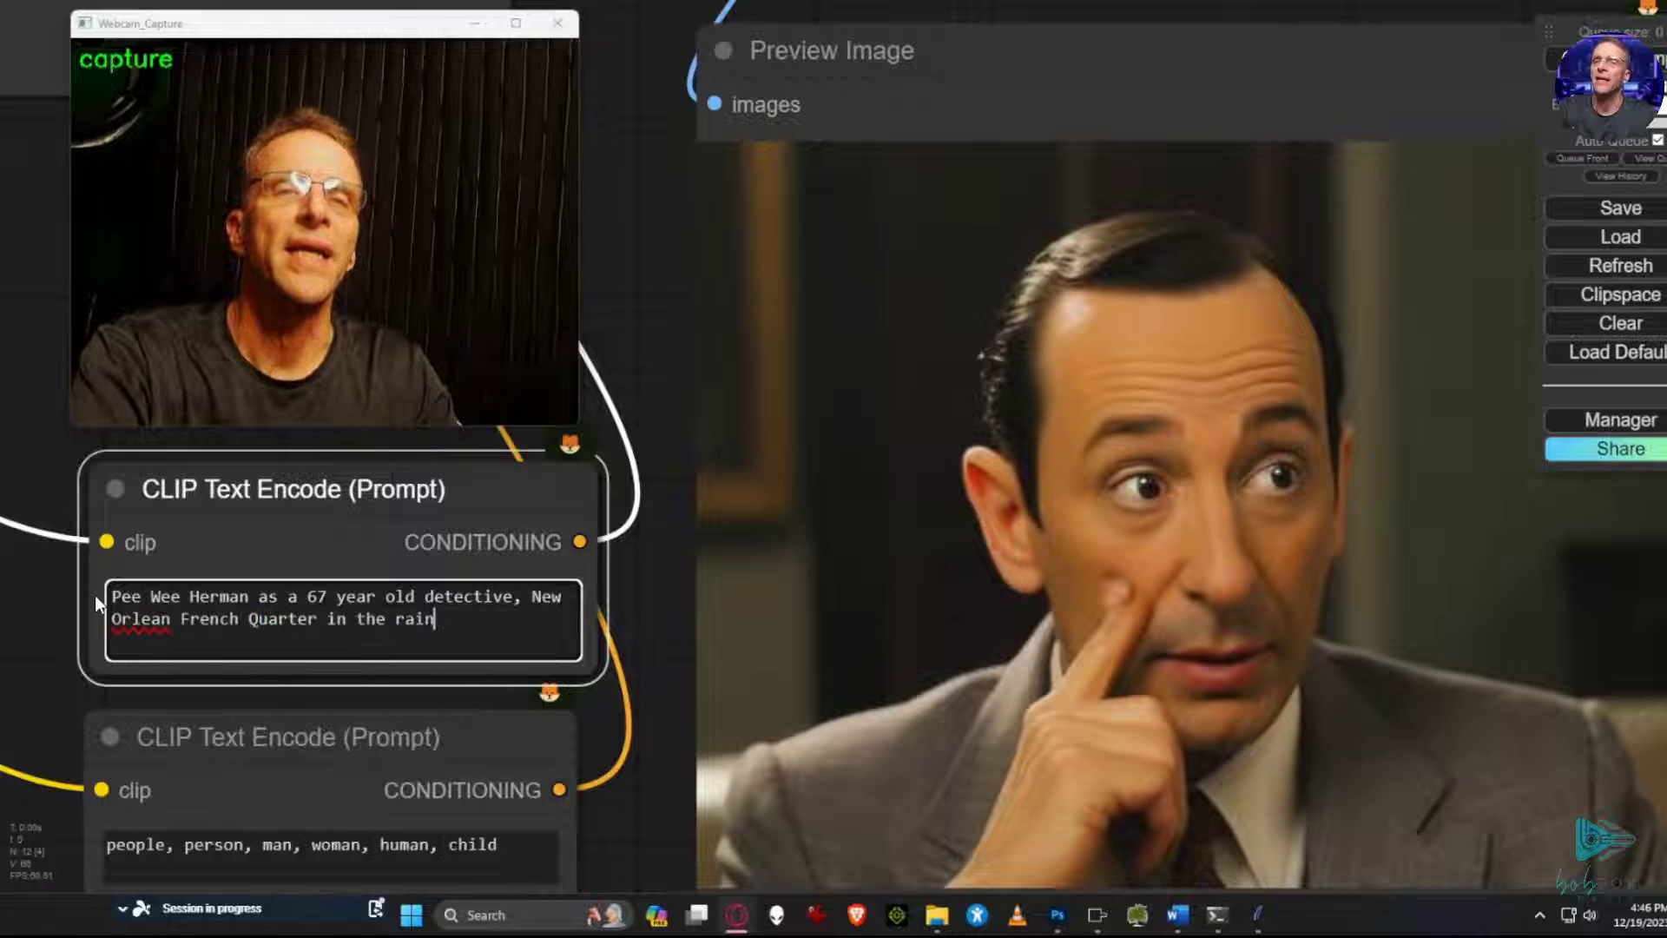
# Append ", bokeh" to the detective prompt, and replace the positive prompt with "rattle snake in a tree of doom".
pyautogui.write(', bokeh')
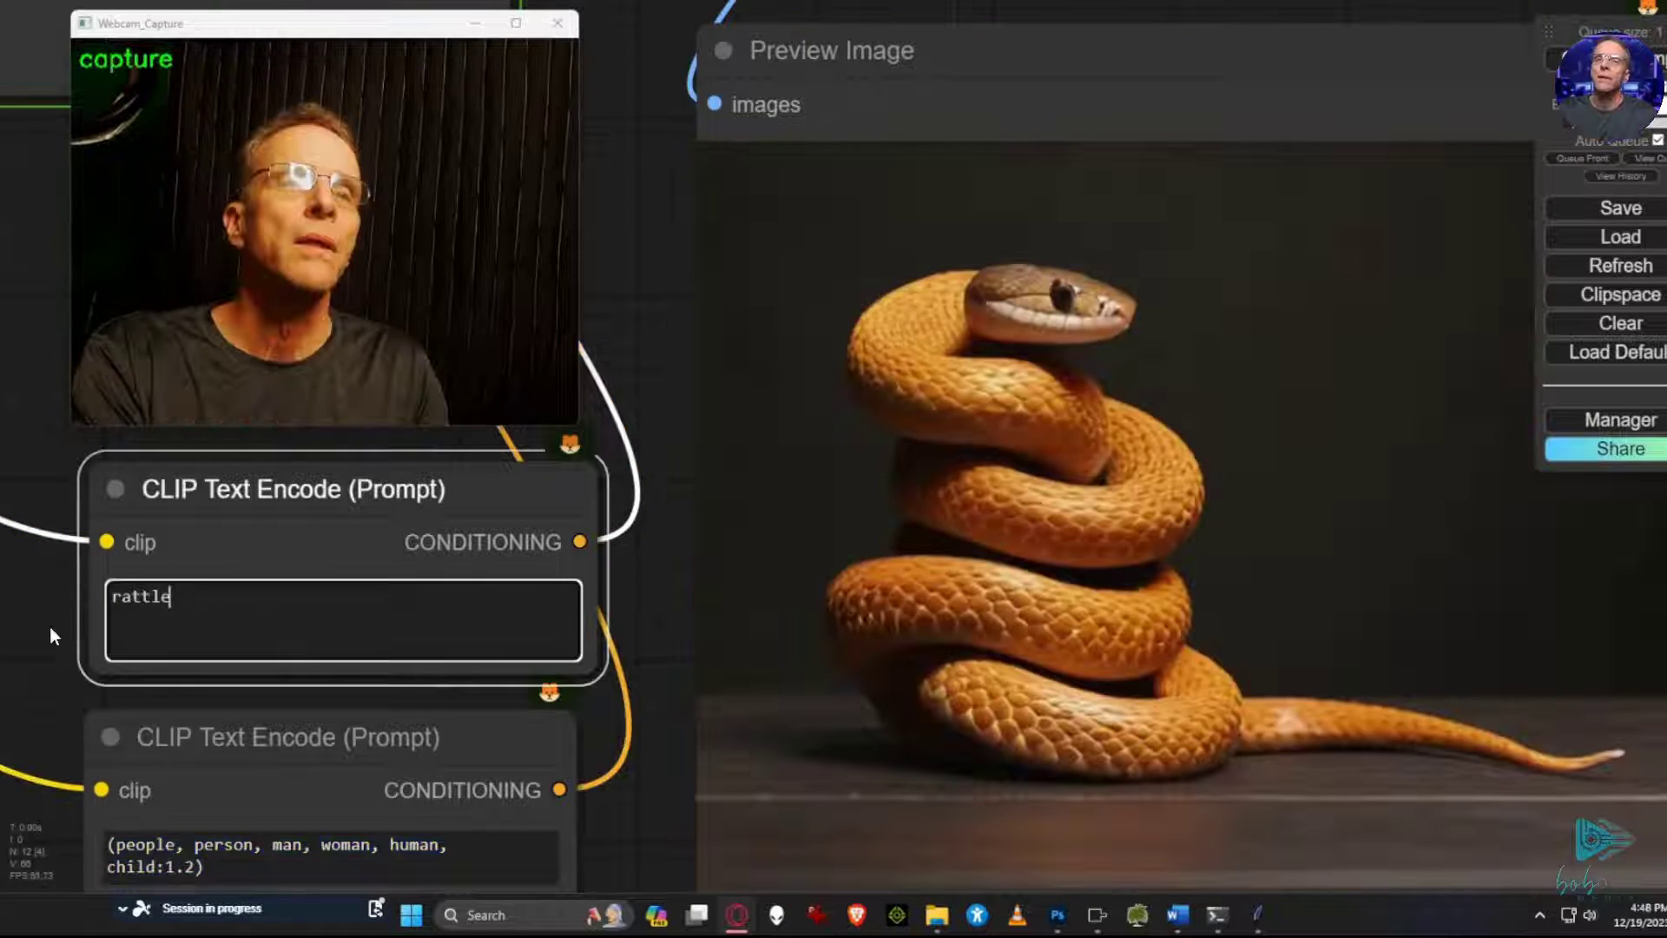
pyautogui.write('snake in a tree')
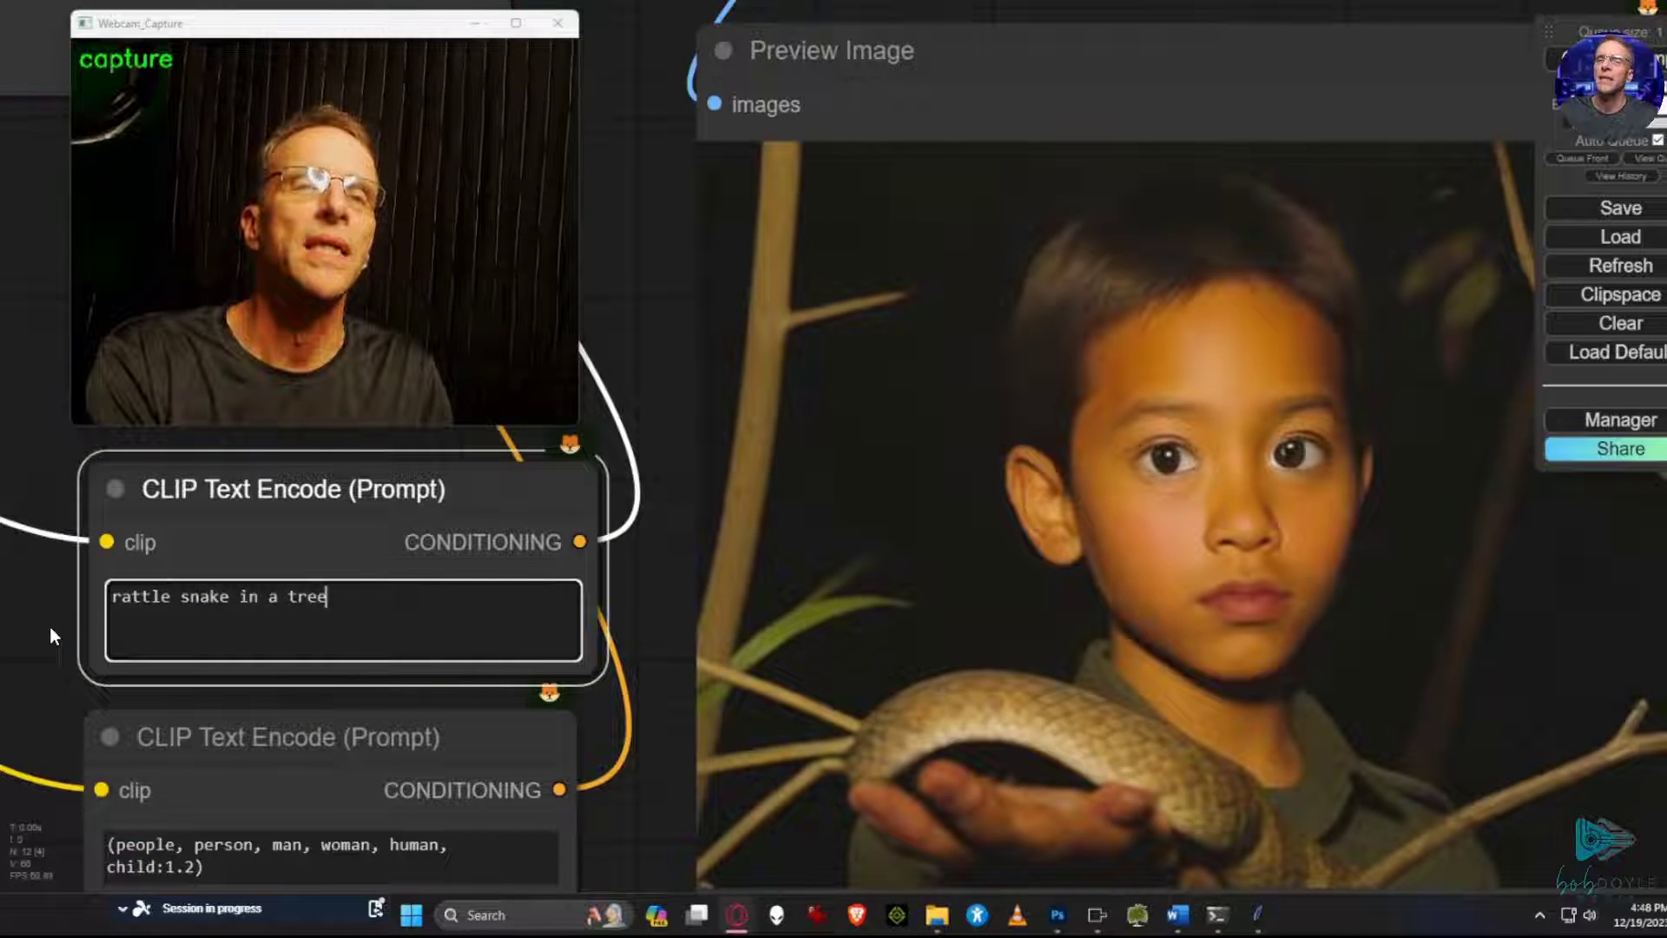
pyautogui.write(' of doom')
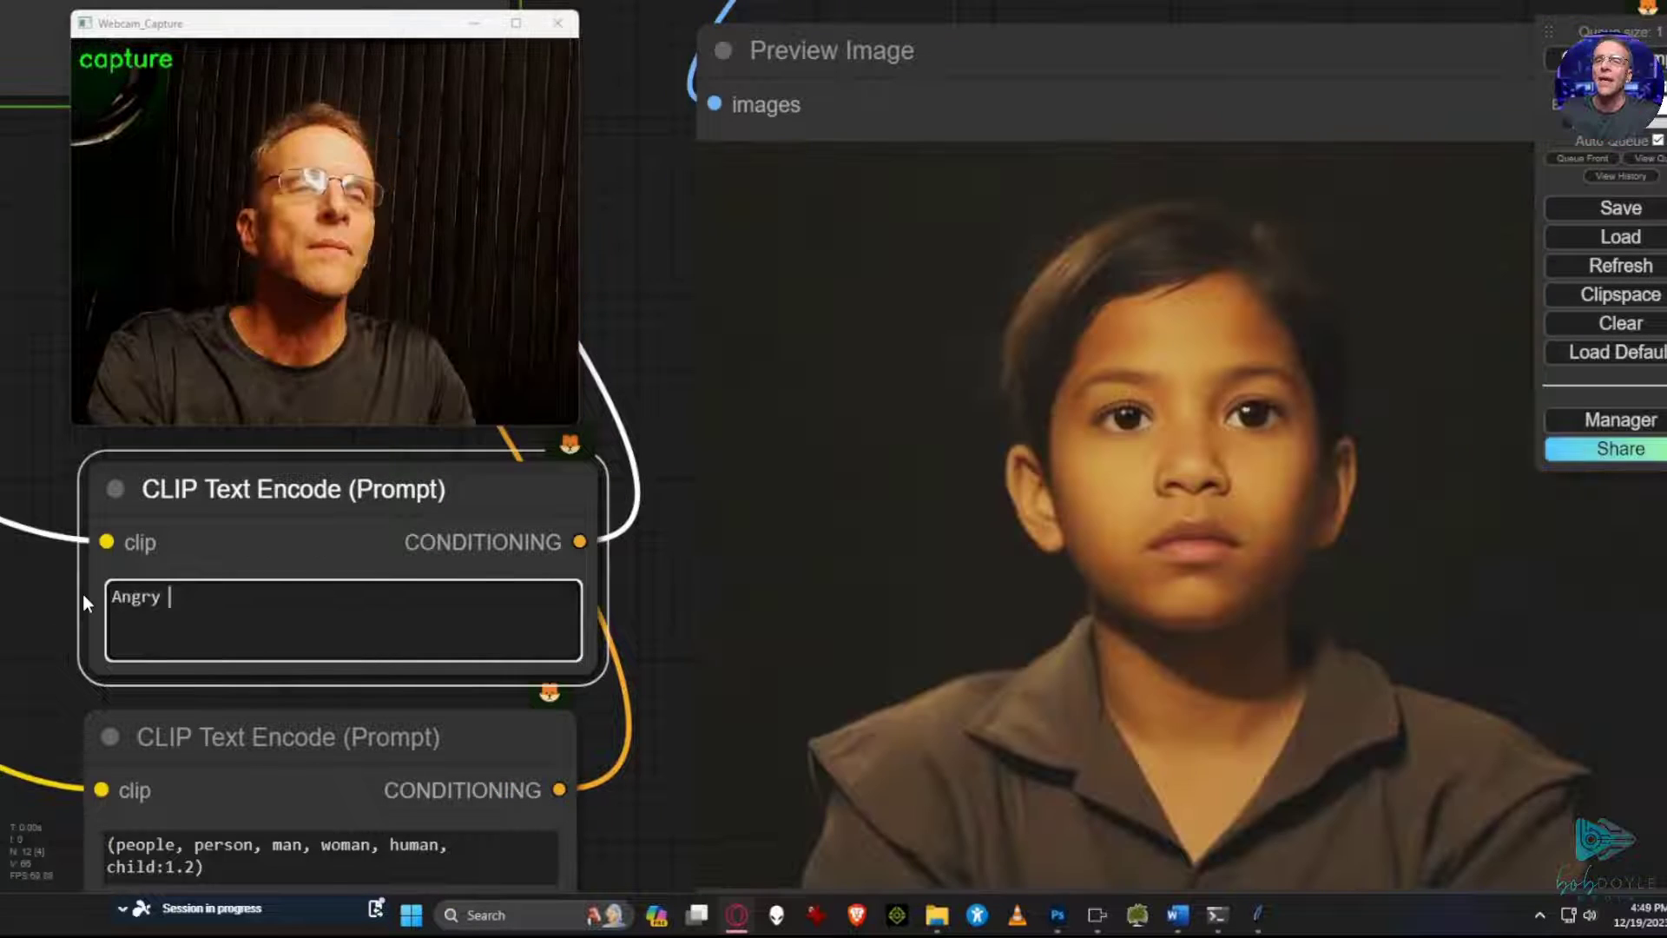
# Replace the positive prompt with "Angry kitten and a ball of string".
pyautogui.write('kitten and a ba')
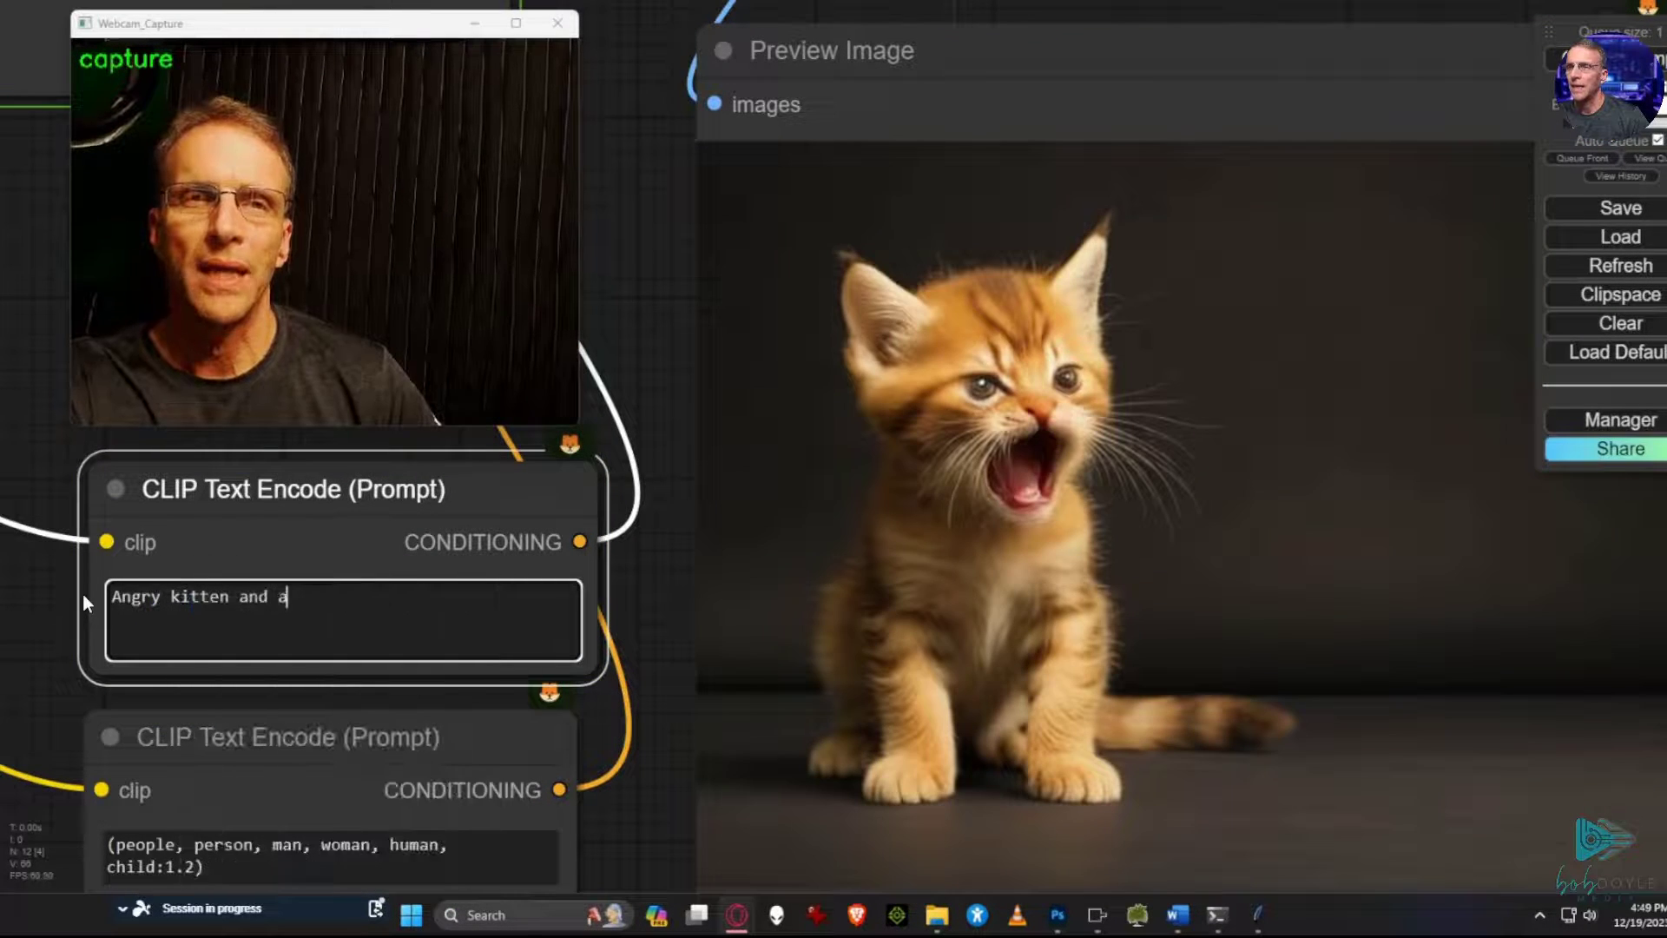
pyautogui.write('ll of string')
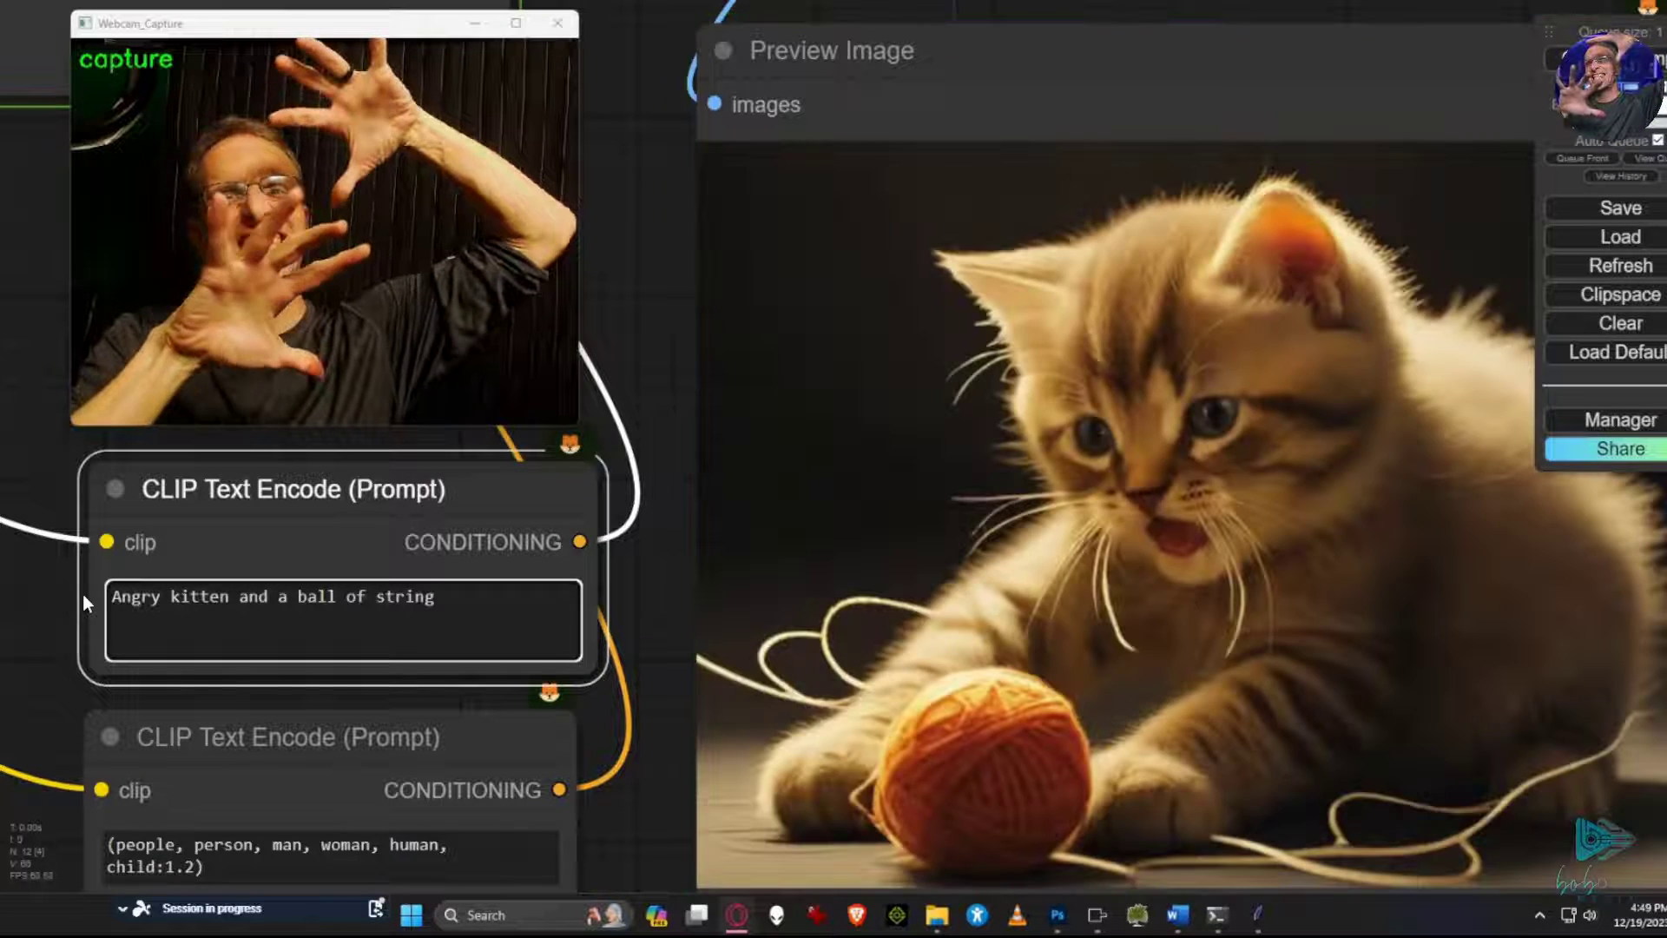
# Replace the positive prompt with "Alien Xenomorph creature monster at a childs party".
pyautogui.hotkey('ctrl', 'a')
pyautogui.write('Alei')
pyautogui.press('BackSpace')
pyautogui.press('BackSpace')
pyautogui.write('ien ')
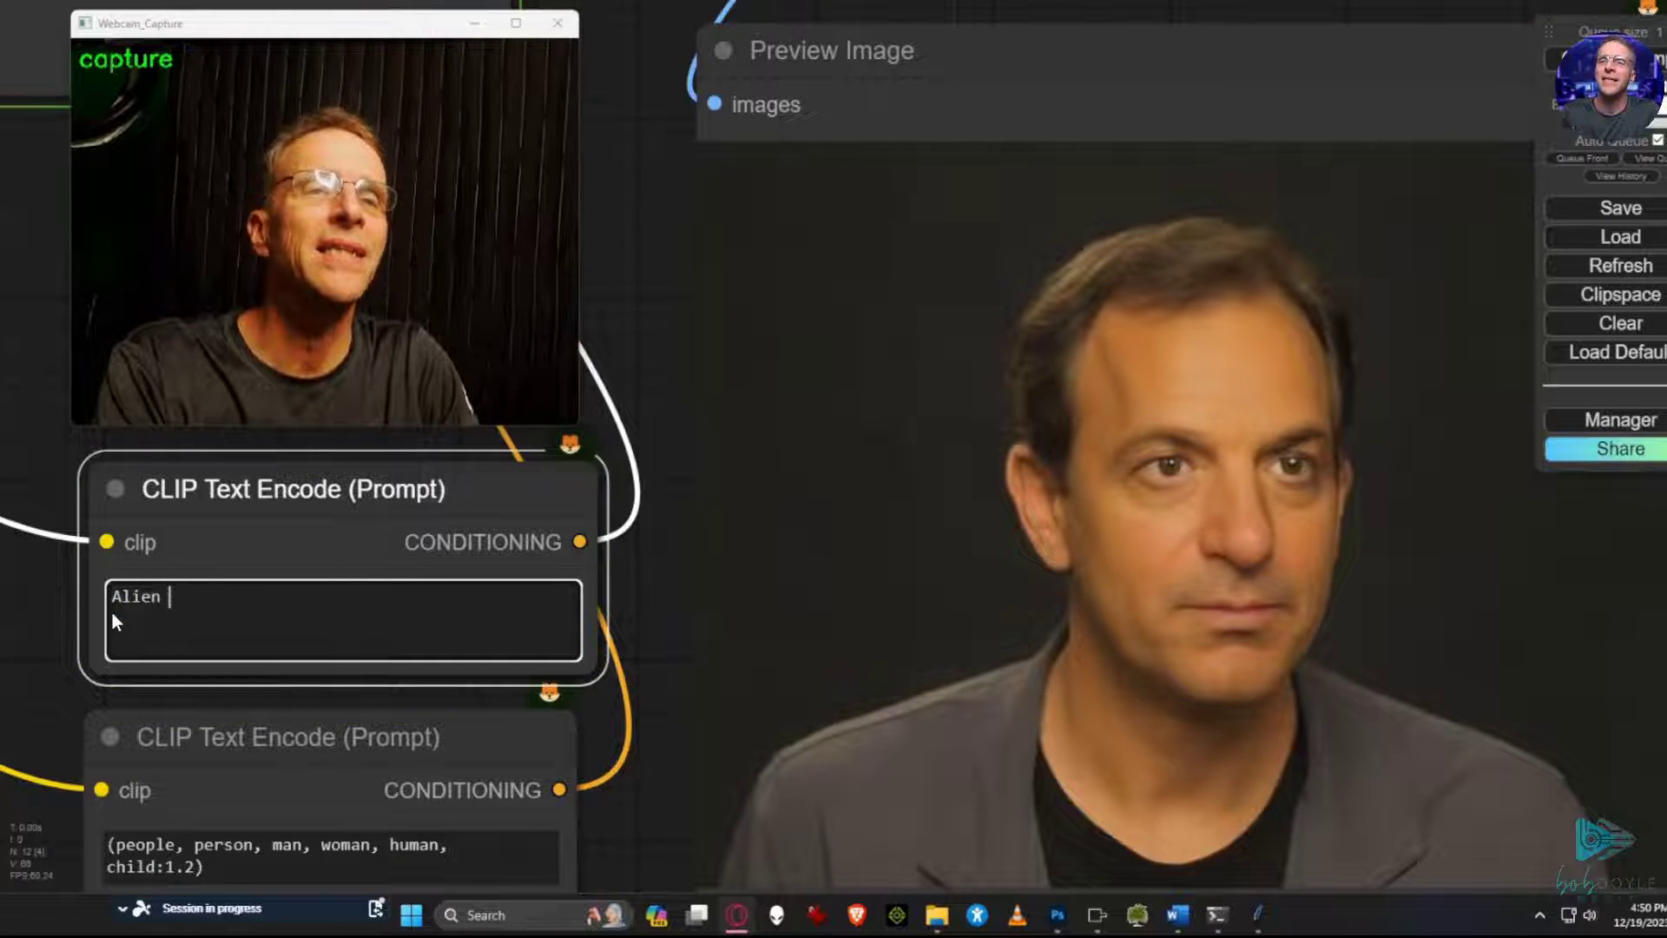
pyautogui.write('Xenomorph creature monster')
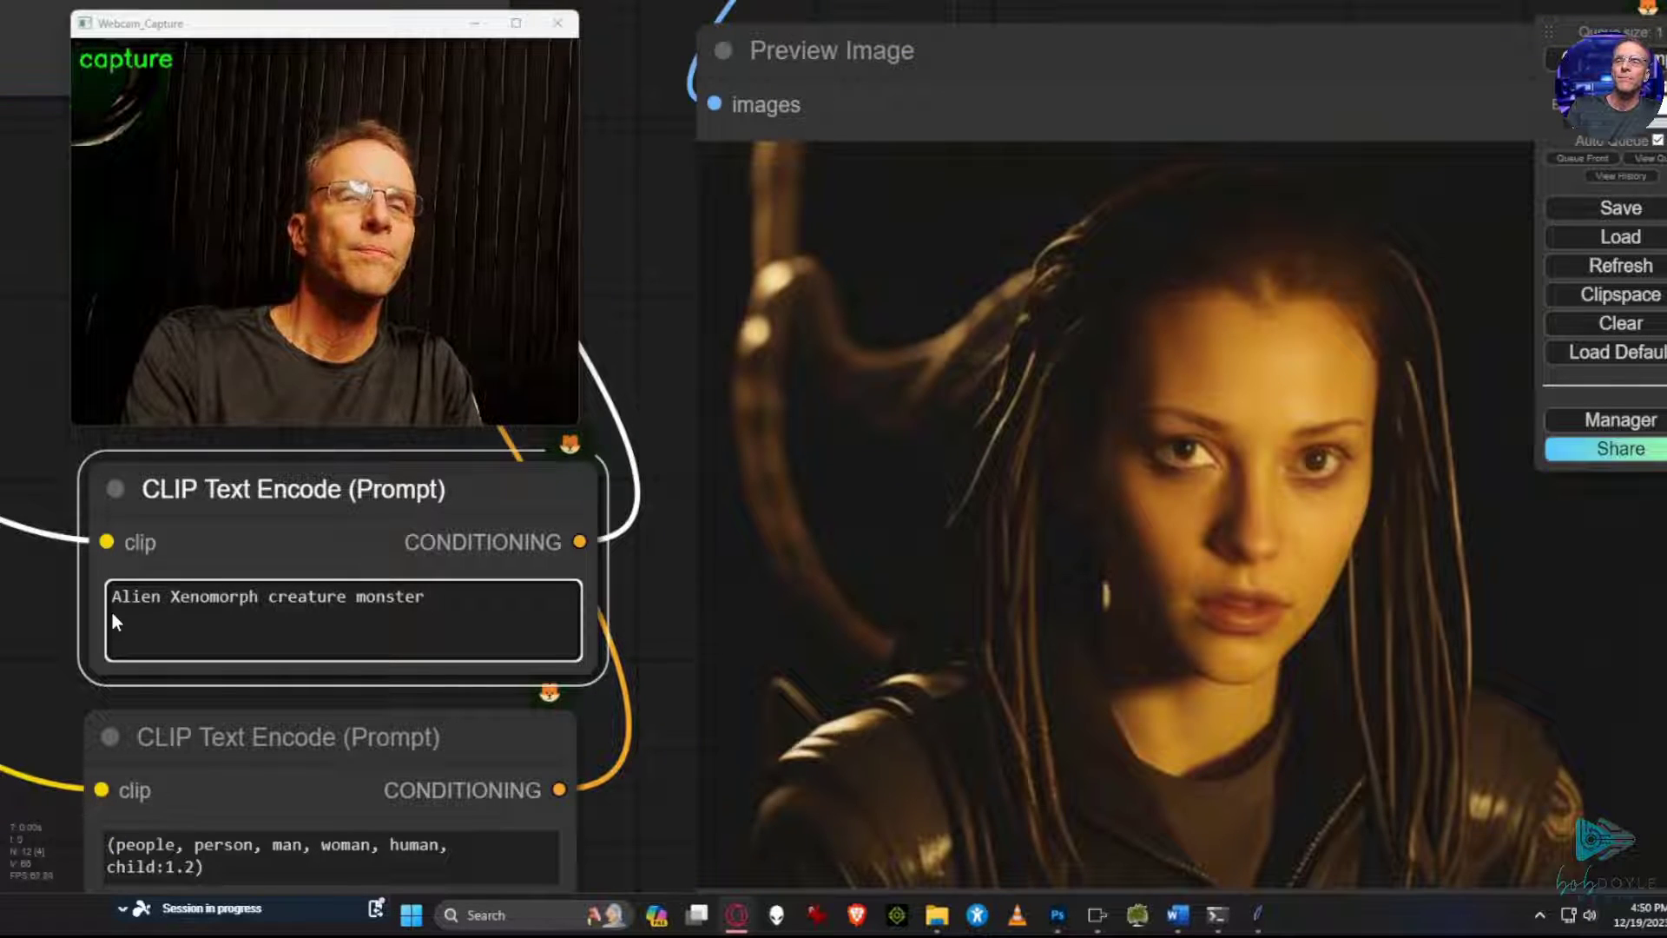
pyautogui.write('at a childs party')
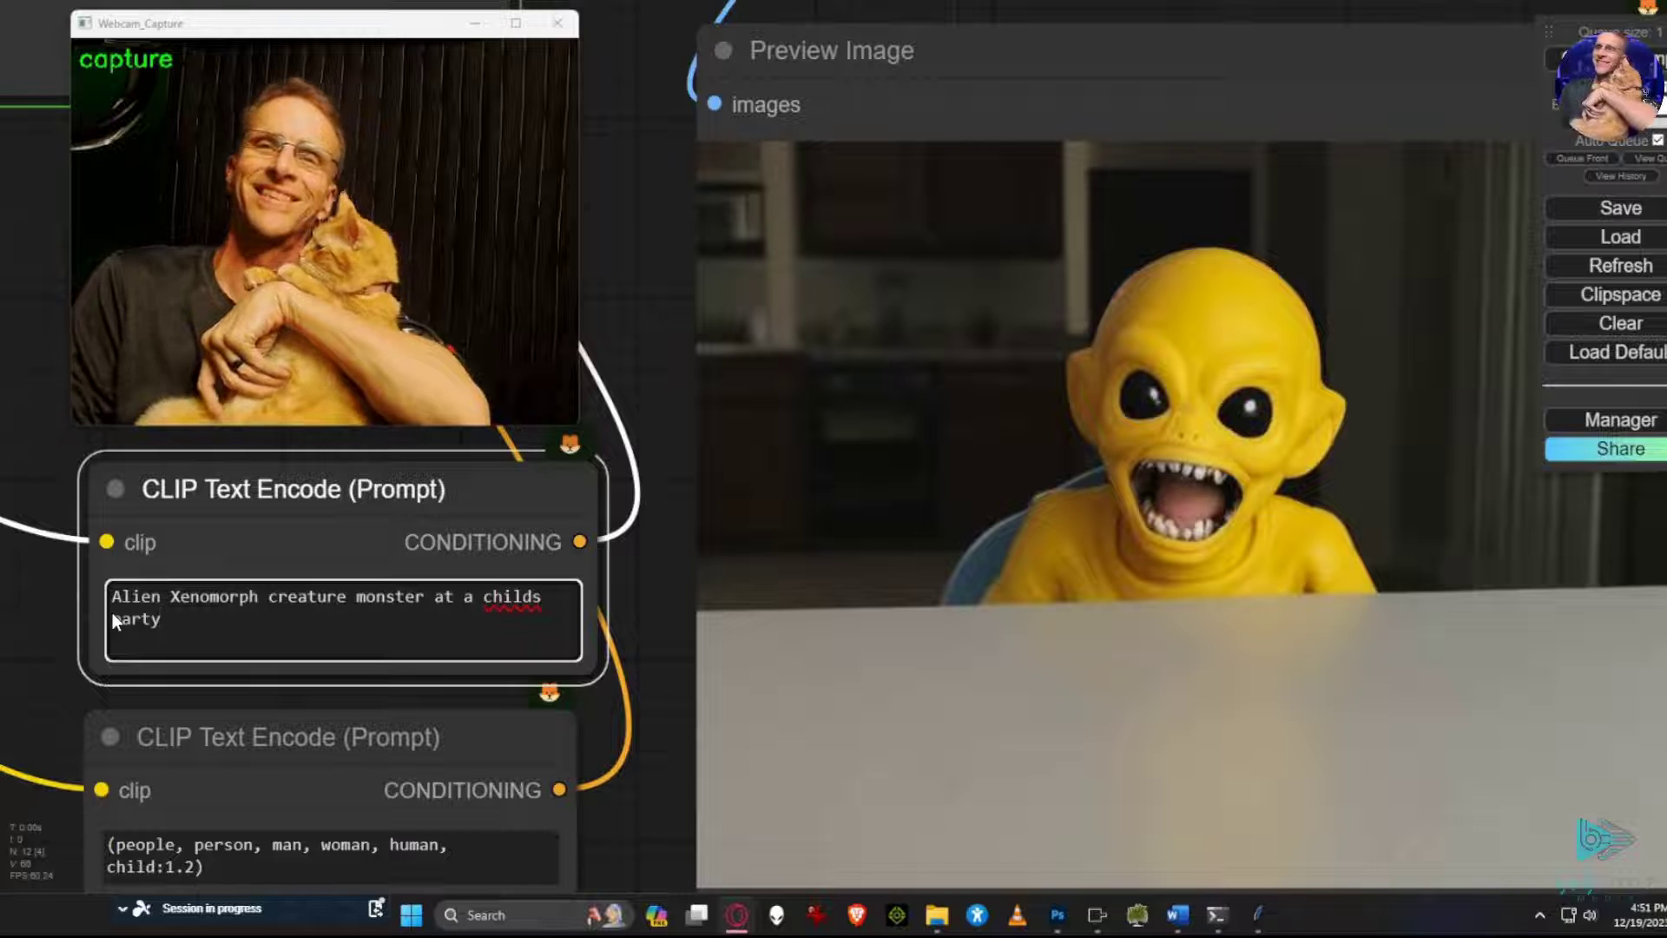
# Replace the positive prompt with "godzilla on a rampage in Las Vegas".
pyautogui.write('on a rampage ')
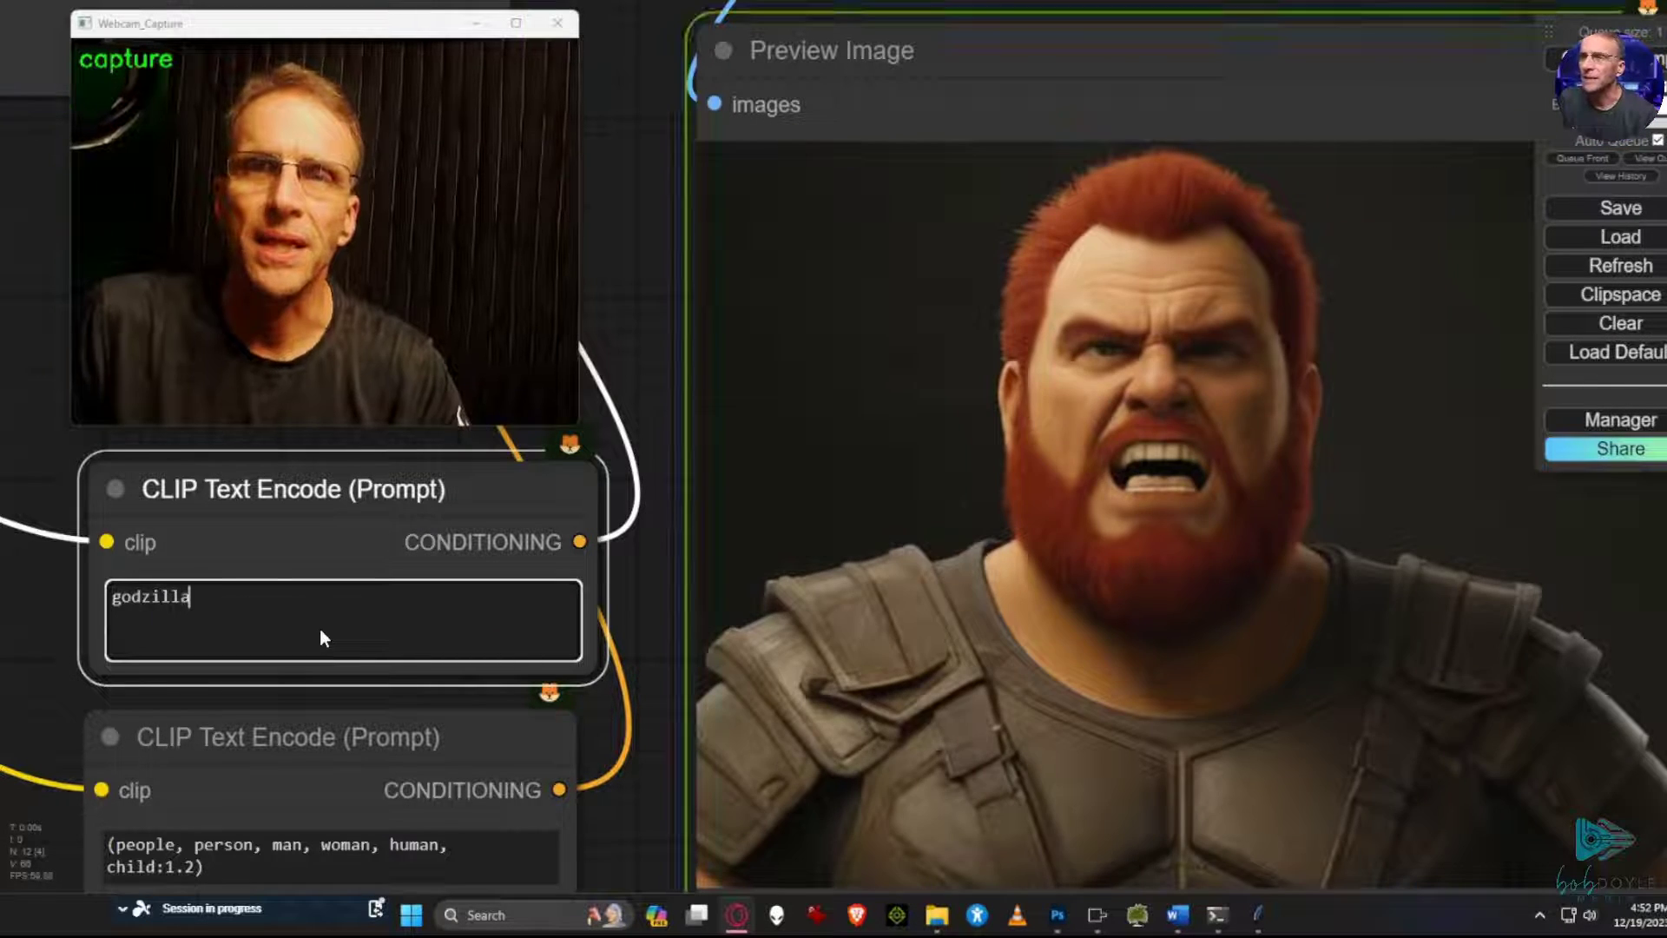
pyautogui.write('in Las Vegas')
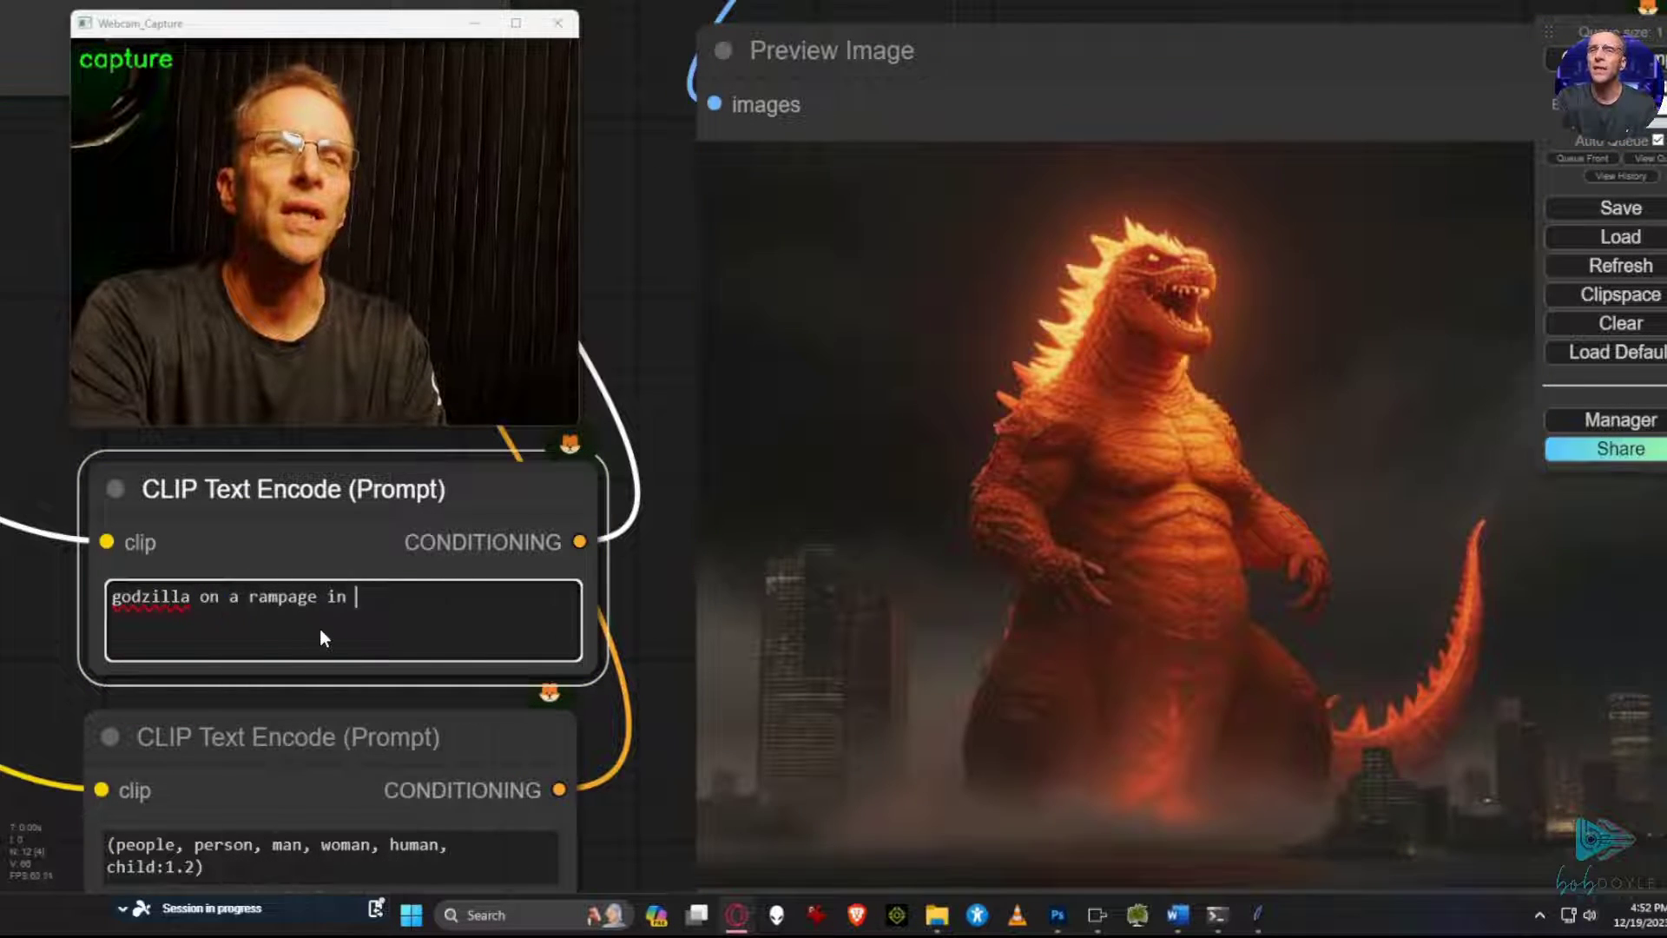